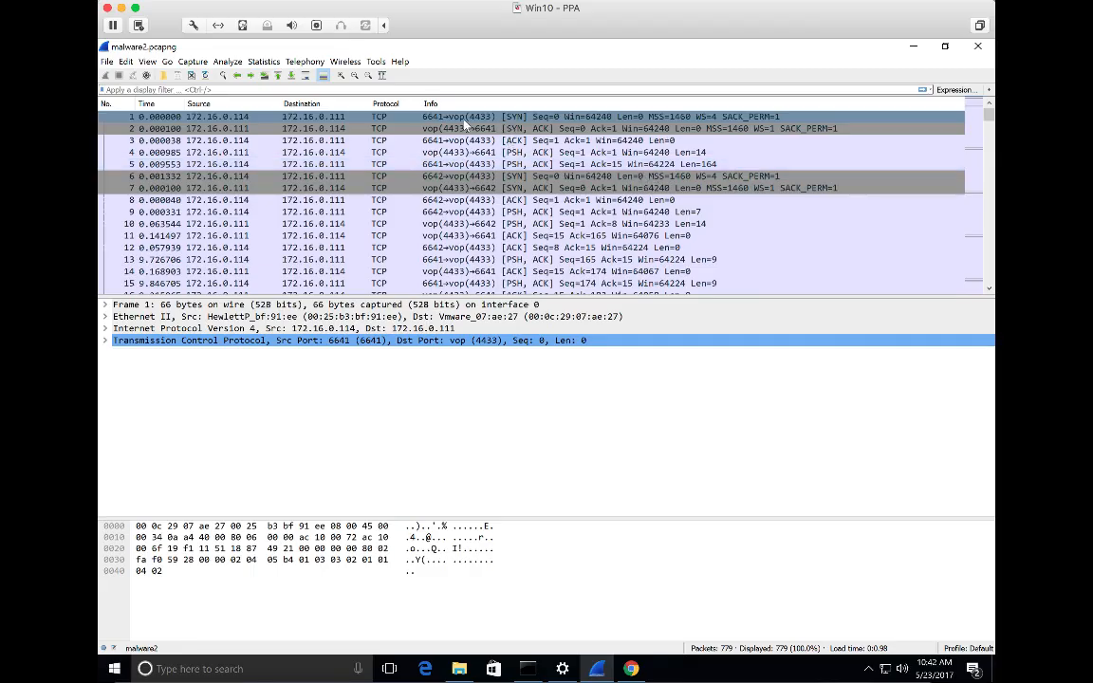
Search the packets of malware2.pcapng for the hex value 41 4E 41 42 49 4C 47 49 7C and examine the first match's bytes
{"action": "left_click", "coordinate": [123, 63]}
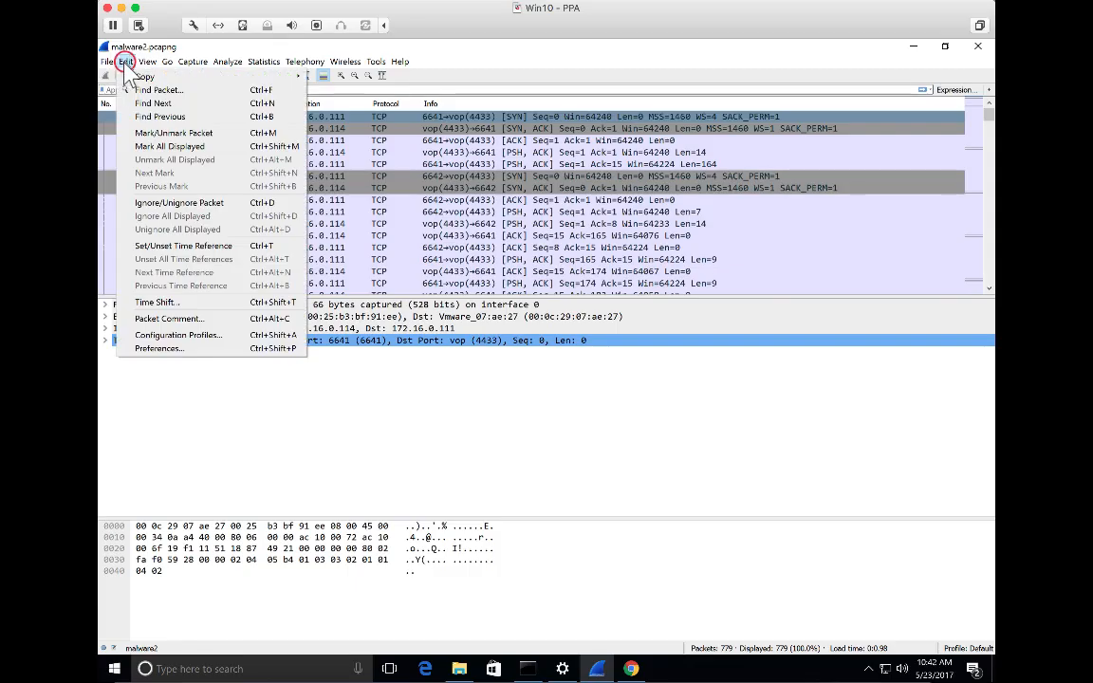
{"action": "left_click", "coordinate": [159, 90]}
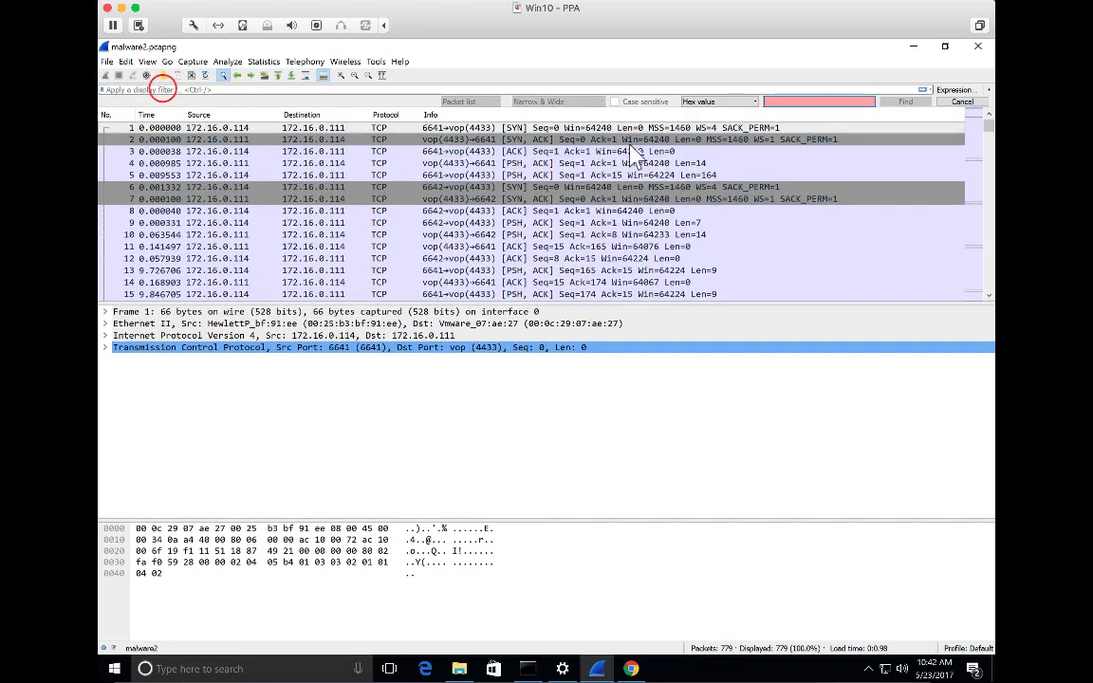
{"action": "type", "text": "41 4E 41 42 48 4C 47 49 7C"}
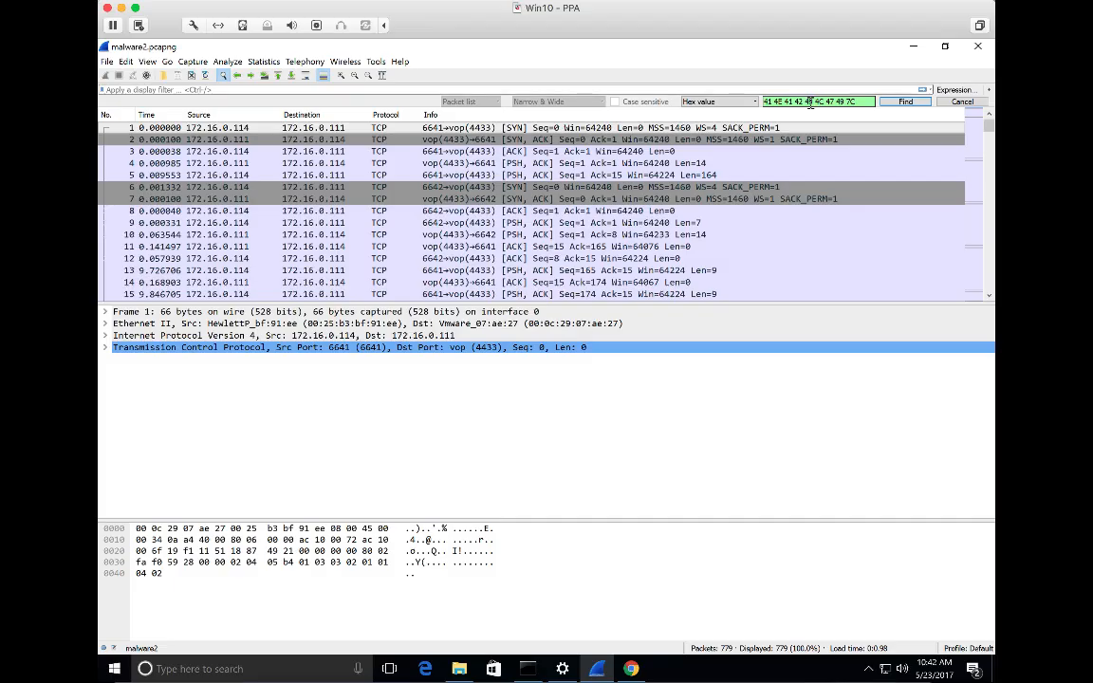
{"action": "left_click", "coordinate": [746, 101]}
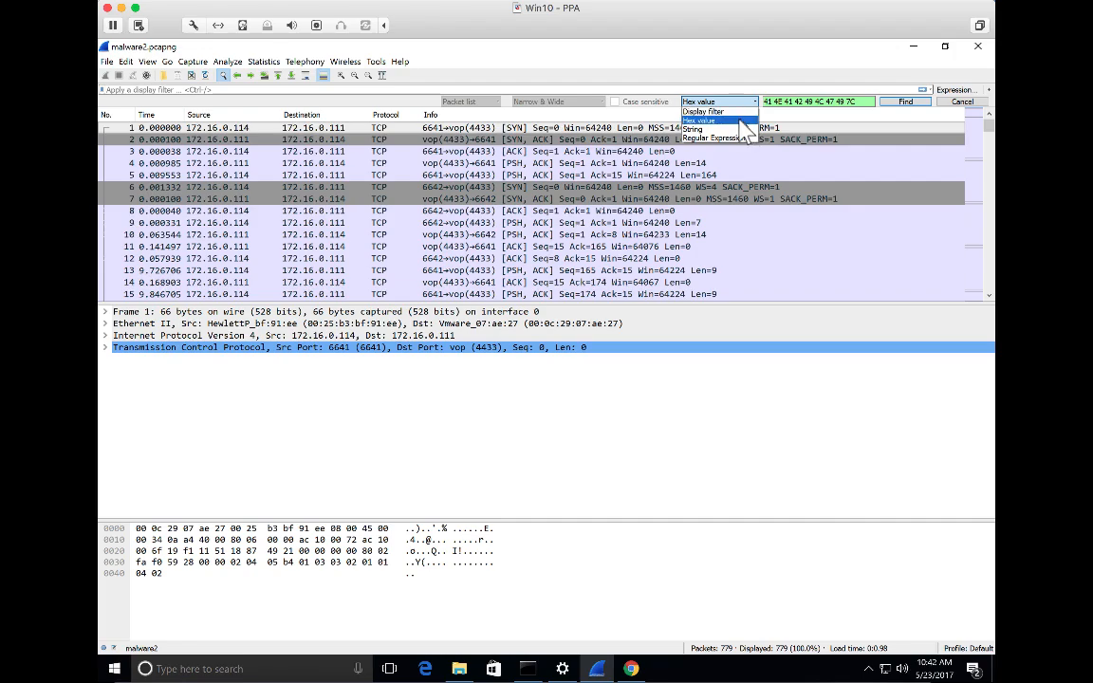
{"action": "left_click", "coordinate": [740, 103]}
{"action": "left_click", "coordinate": [741, 103]}
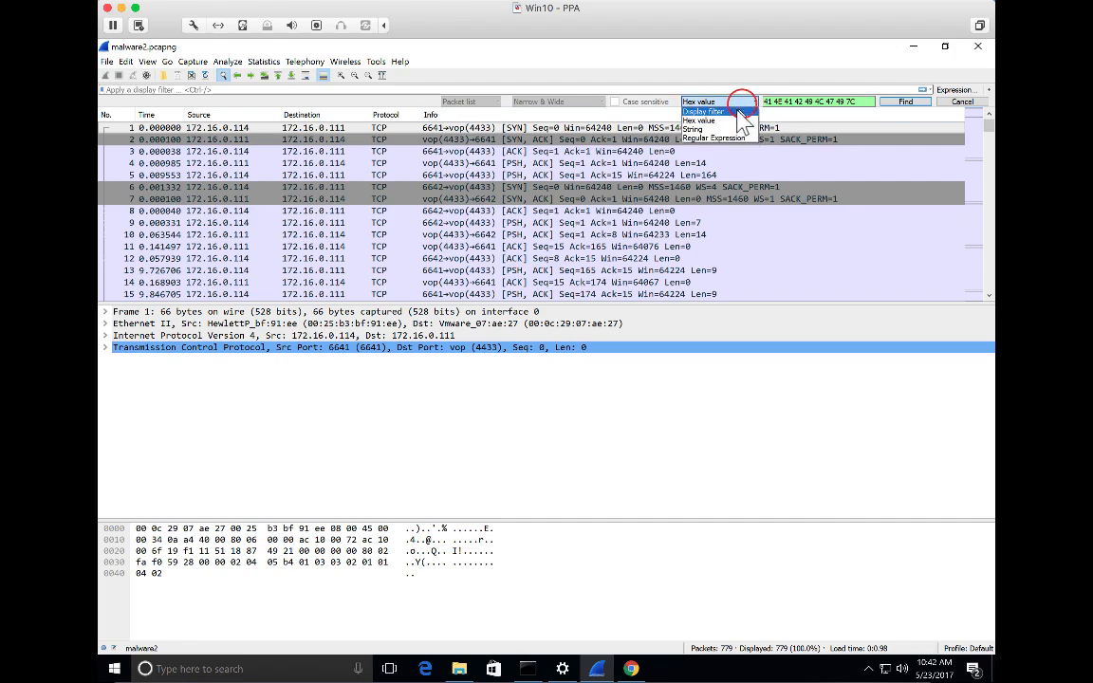
{"action": "left_click", "coordinate": [741, 111]}
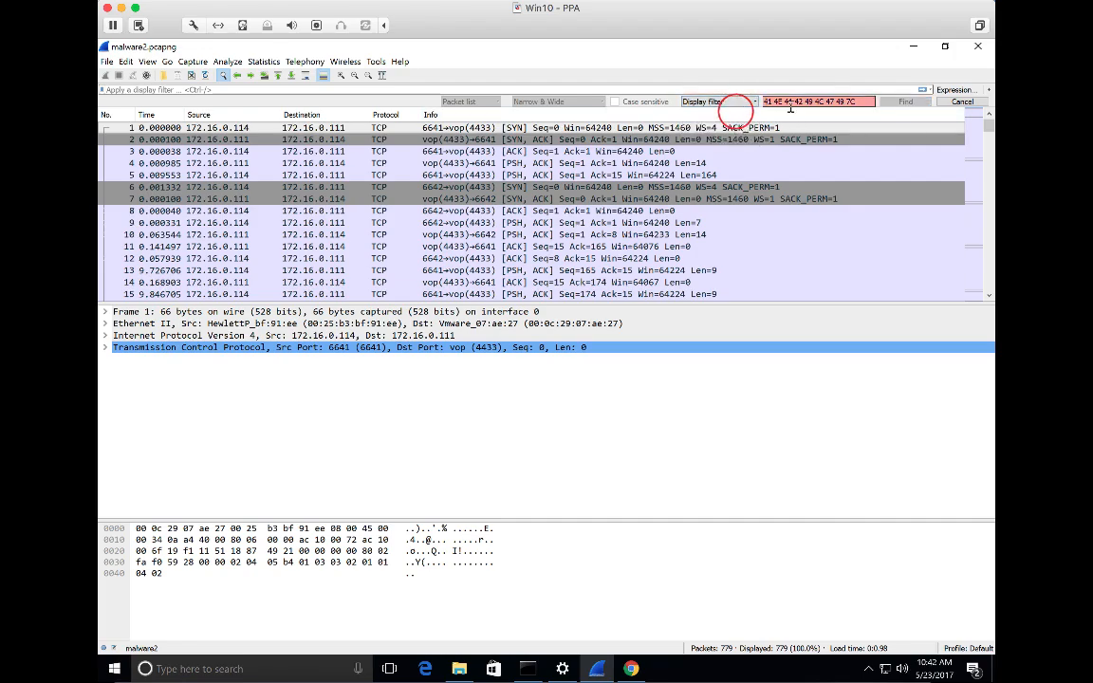
{"action": "left_click", "coordinate": [748, 101]}
{"action": "left_click", "coordinate": [721, 120]}
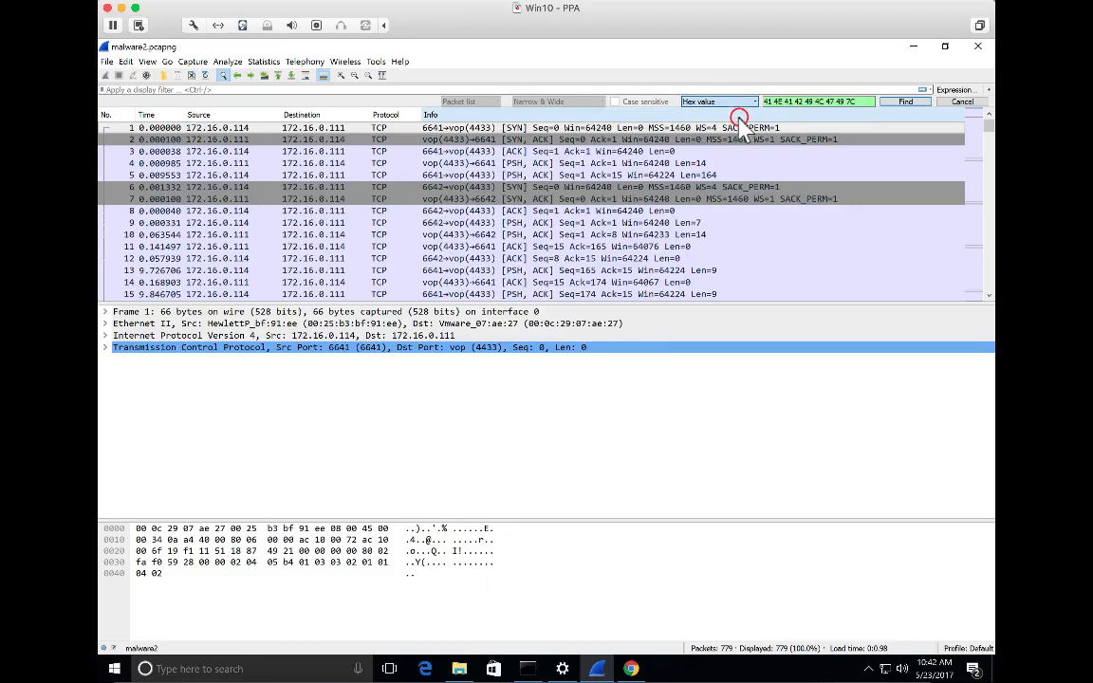
{"action": "left_click", "coordinate": [895, 101]}
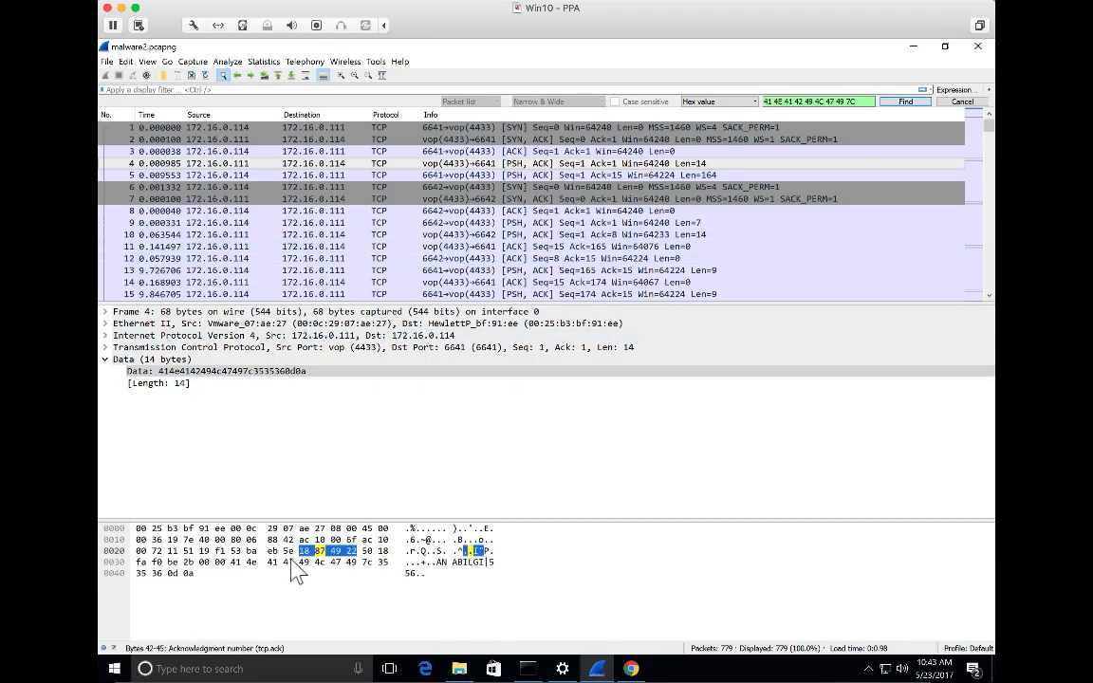
{"action": "left_click", "coordinate": [447, 572]}
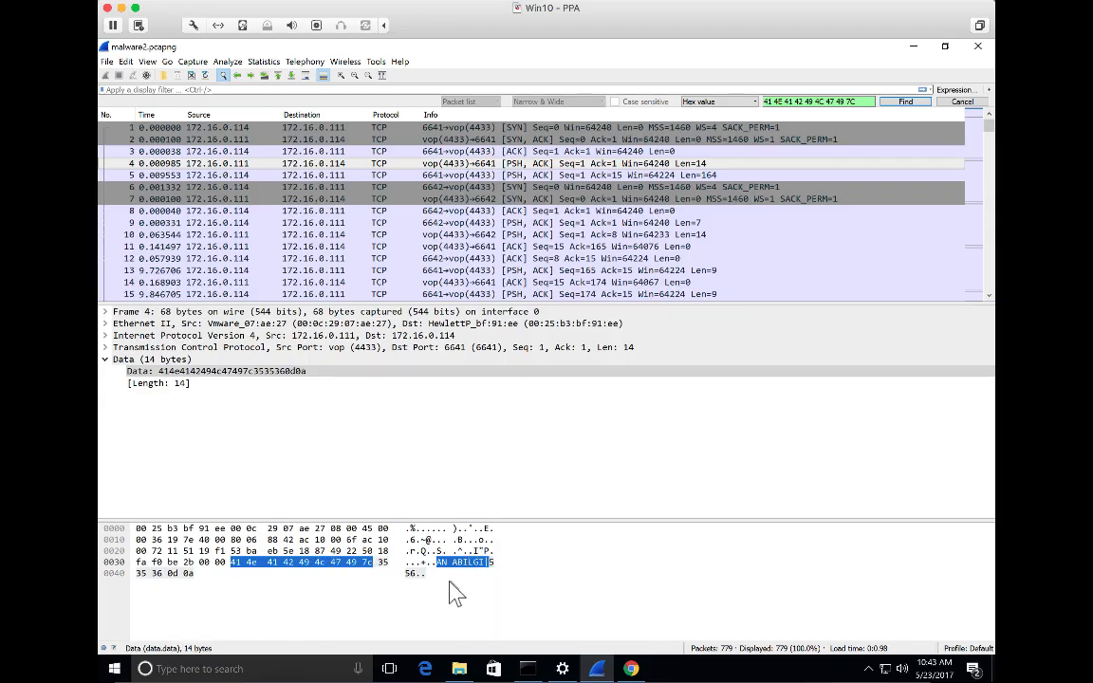
Go through the further packets matching the same hex signature and examine the payload of each one
{"action": "left_click", "coordinate": [897, 102]}
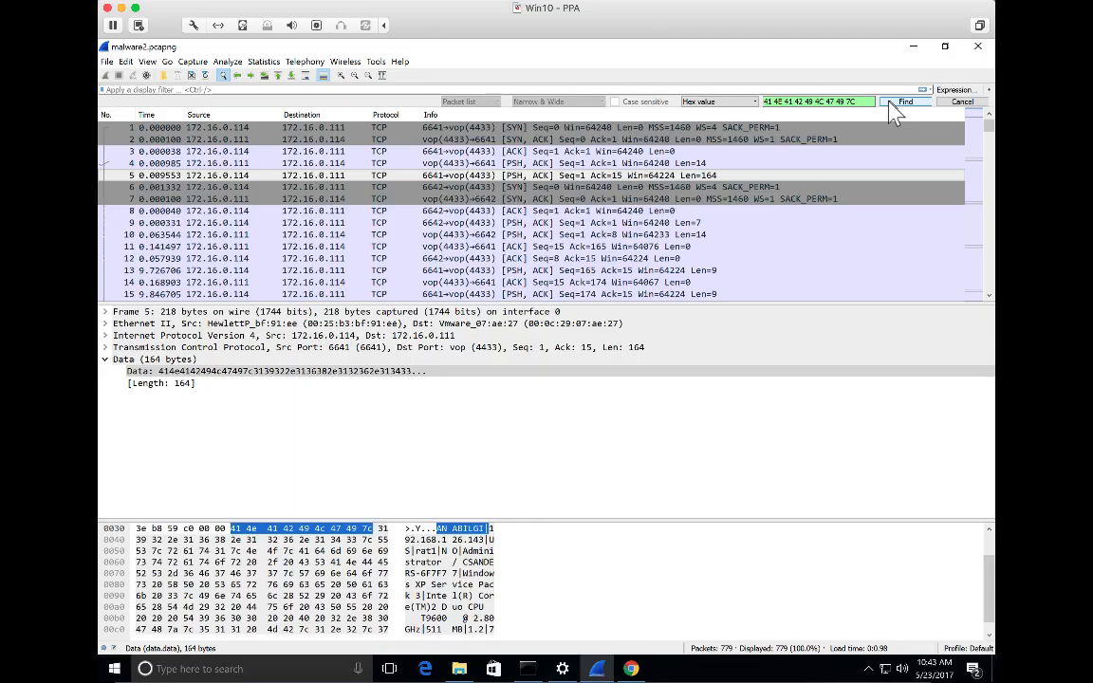
{"action": "left_click", "coordinate": [891, 104]}
{"action": "left_click", "coordinate": [892, 104]}
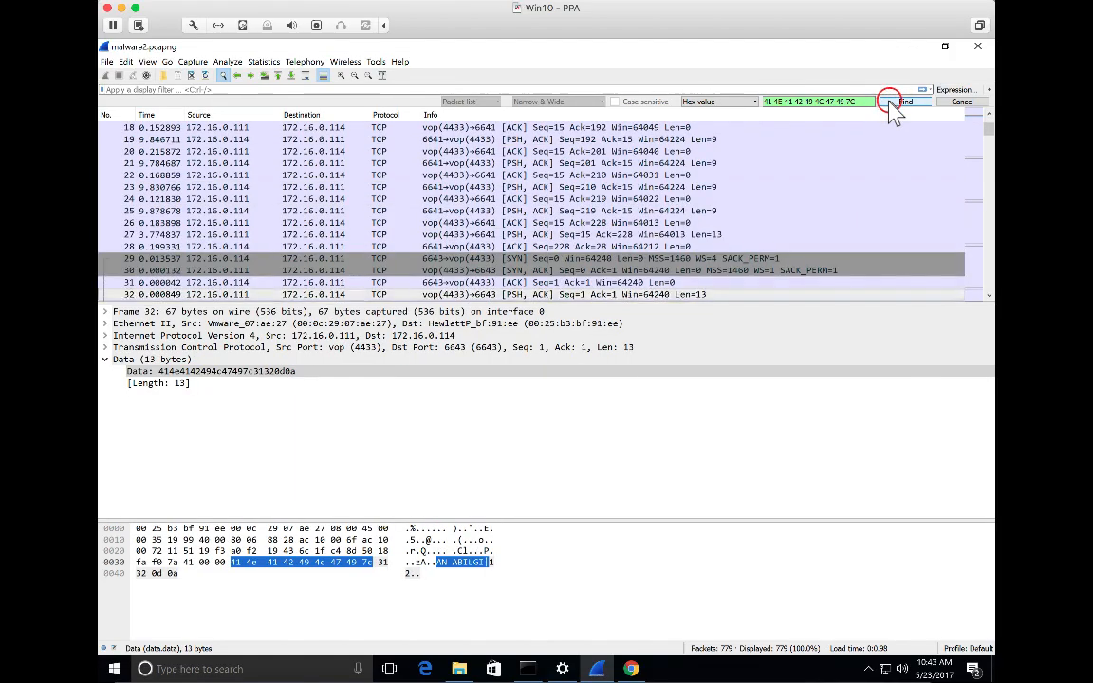
{"action": "left_click", "coordinate": [891, 104]}
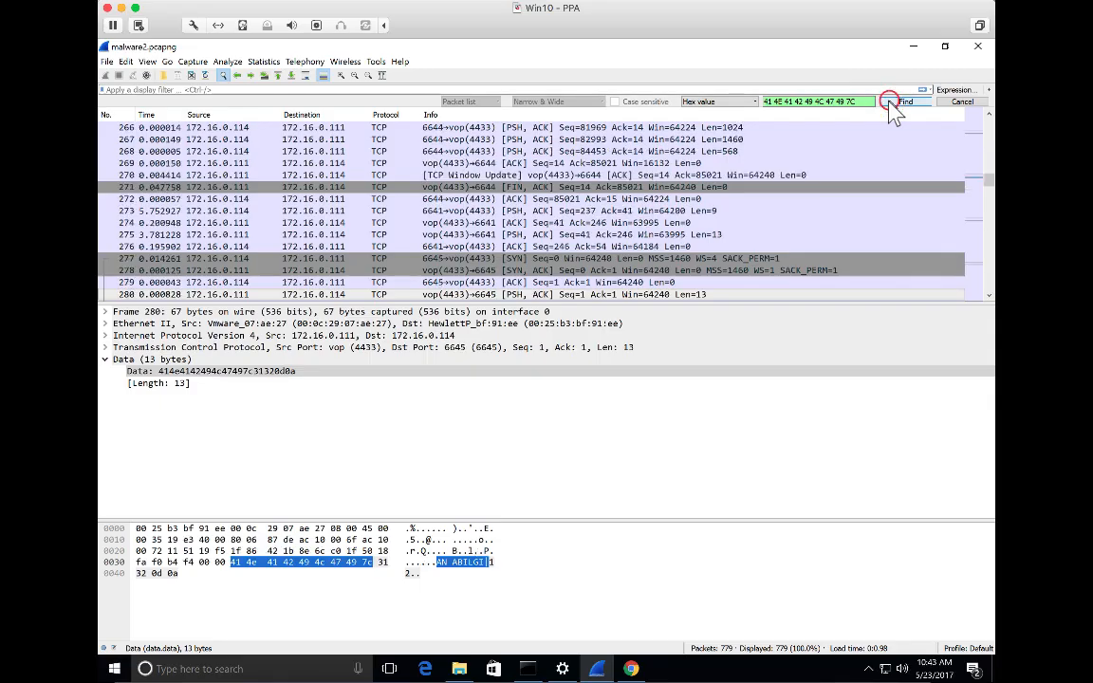
{"action": "left_click", "coordinate": [891, 104]}
{"action": "left_click", "coordinate": [891, 104]}
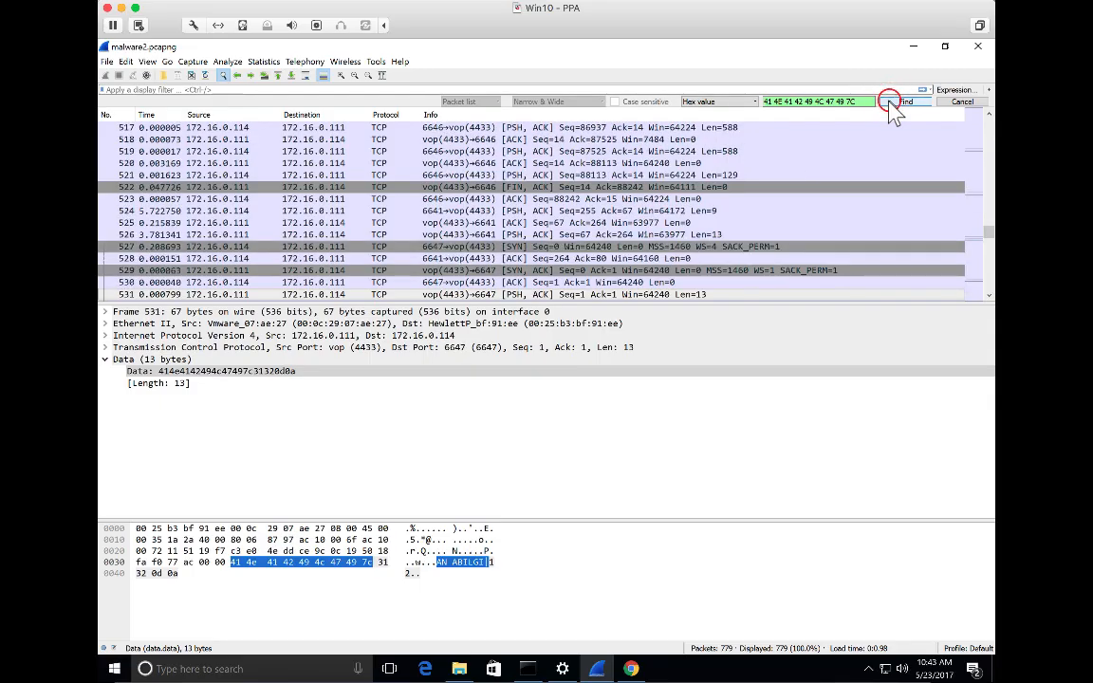
{"action": "left_click", "coordinate": [892, 105]}
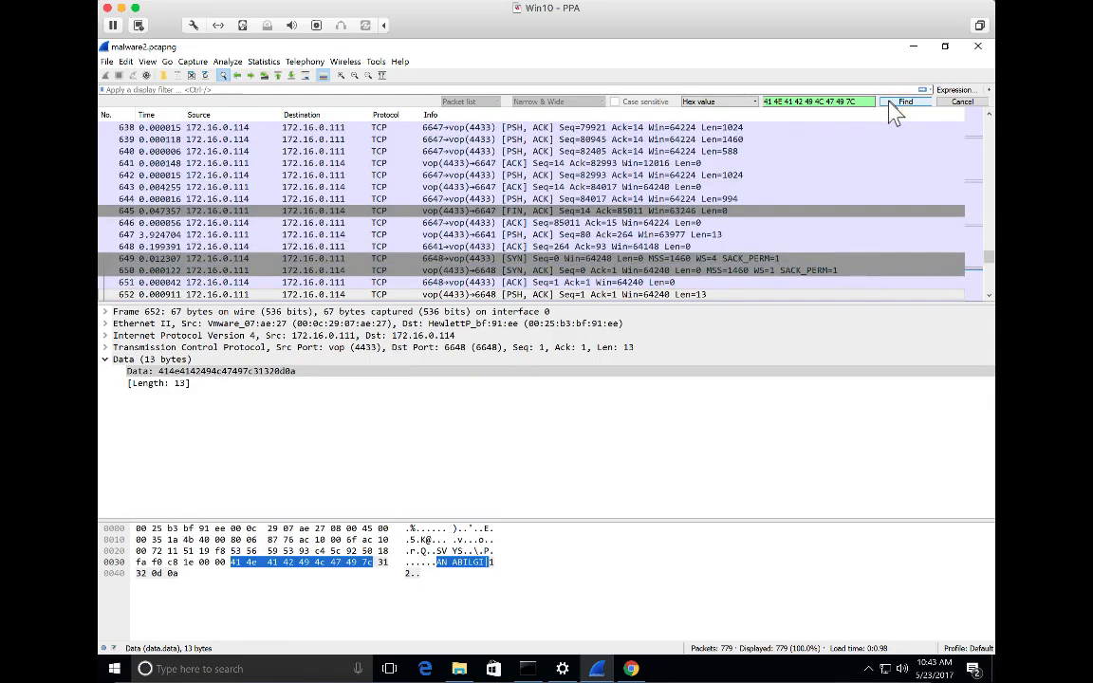
{"action": "left_click", "coordinate": [892, 105]}
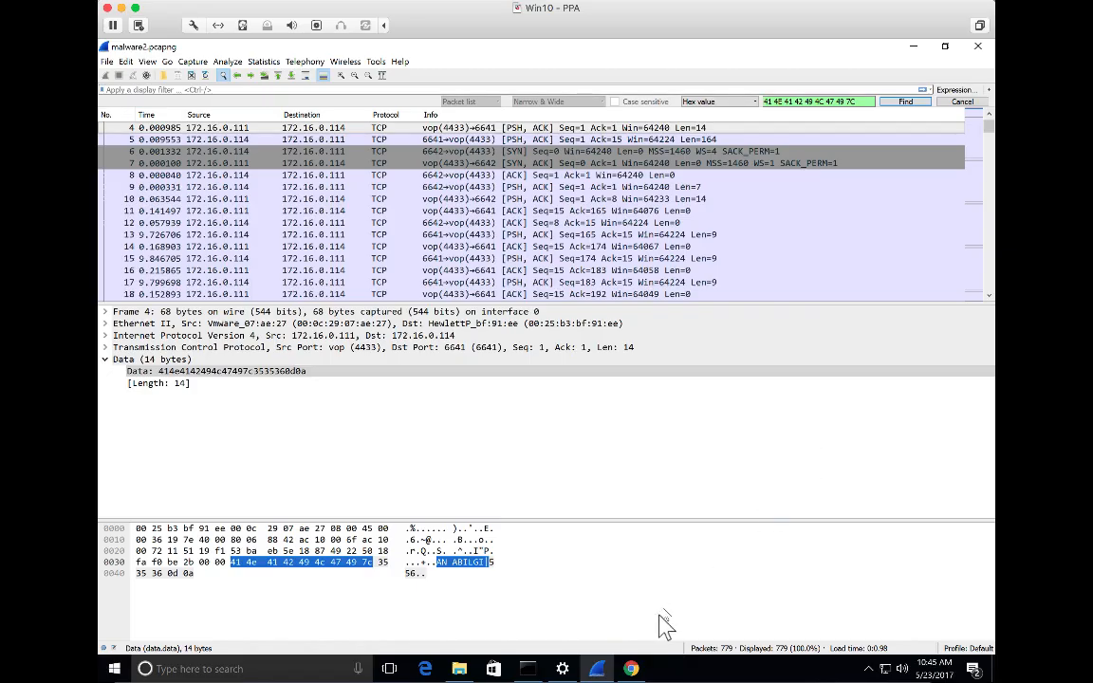
Switch to Chrome, search Google for "anabilgi" and look through the results
{"action": "left_click", "coordinate": [634, 669]}
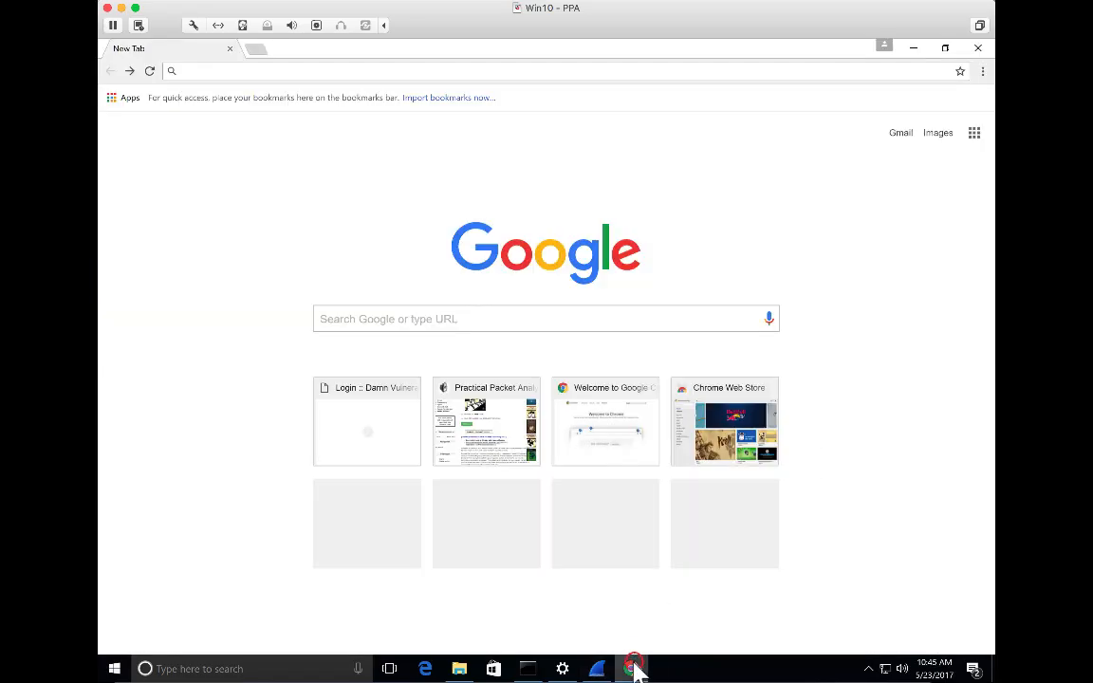
{"action": "left_click", "coordinate": [479, 317]}
{"action": "type", "text": "anab"}
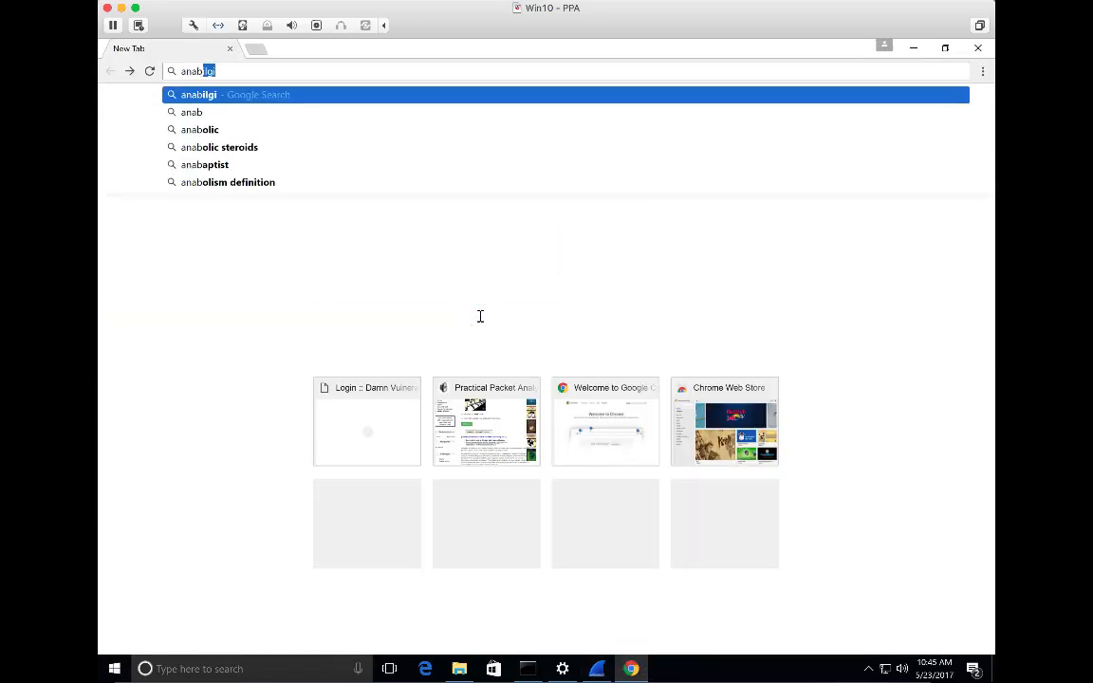
{"action": "type", "text": "ilgi"}
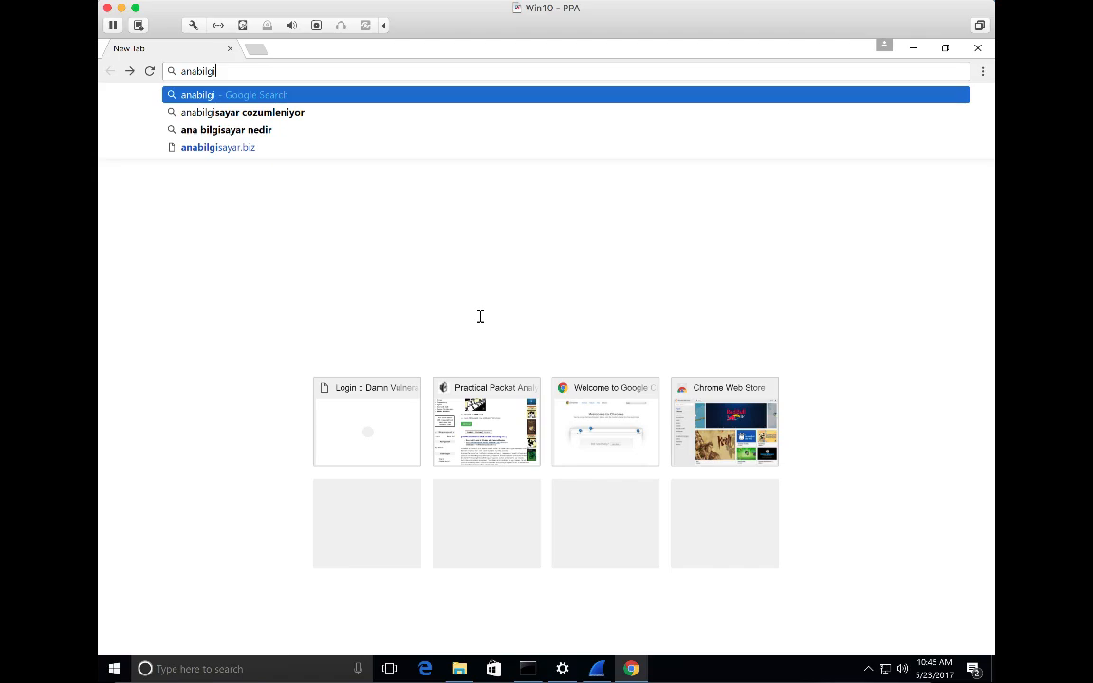
{"action": "key", "text": "Return"}
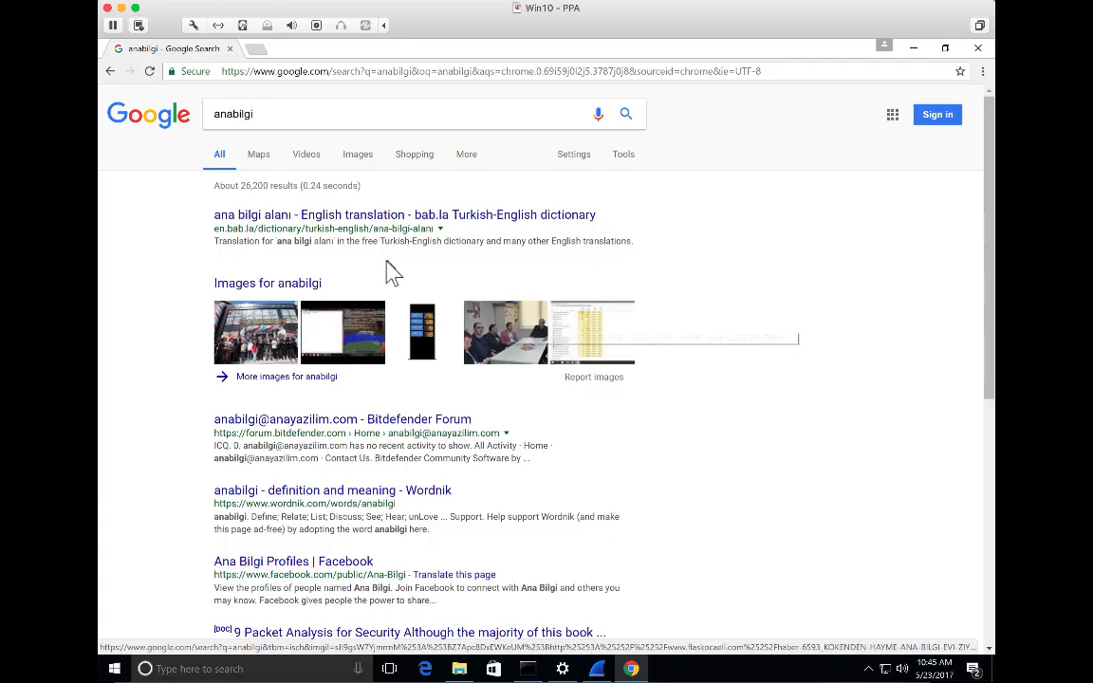
{"action": "scroll", "coordinate": [393, 273], "scroll_direction": "down", "scroll_amount": 1}
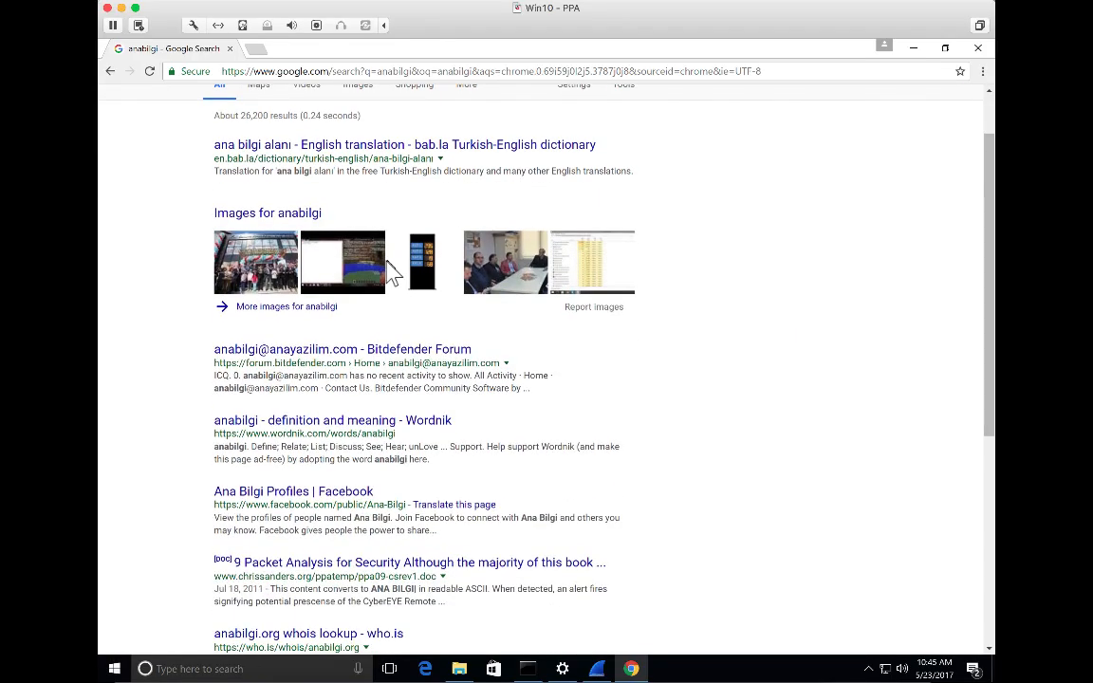
{"action": "scroll", "coordinate": [393, 273], "scroll_direction": "up", "scroll_amount": 1}
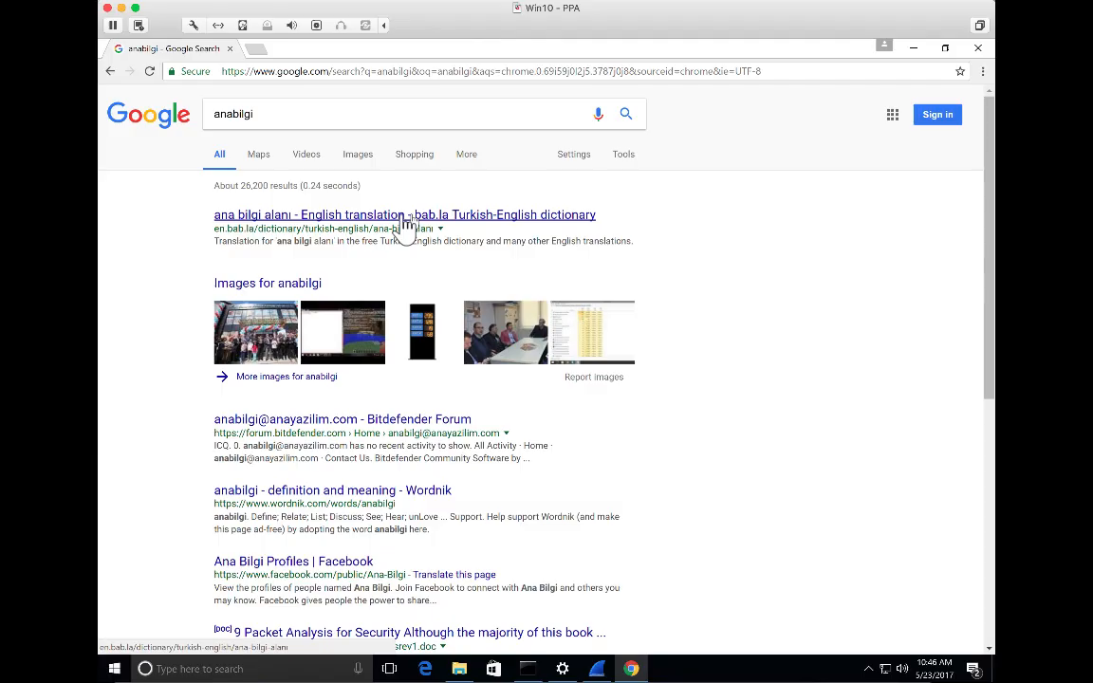
Open Google Translate at translate.google.com in a new browser tab
{"action": "left_click", "coordinate": [255, 48]}
{"action": "type", "text": "trannslate"}
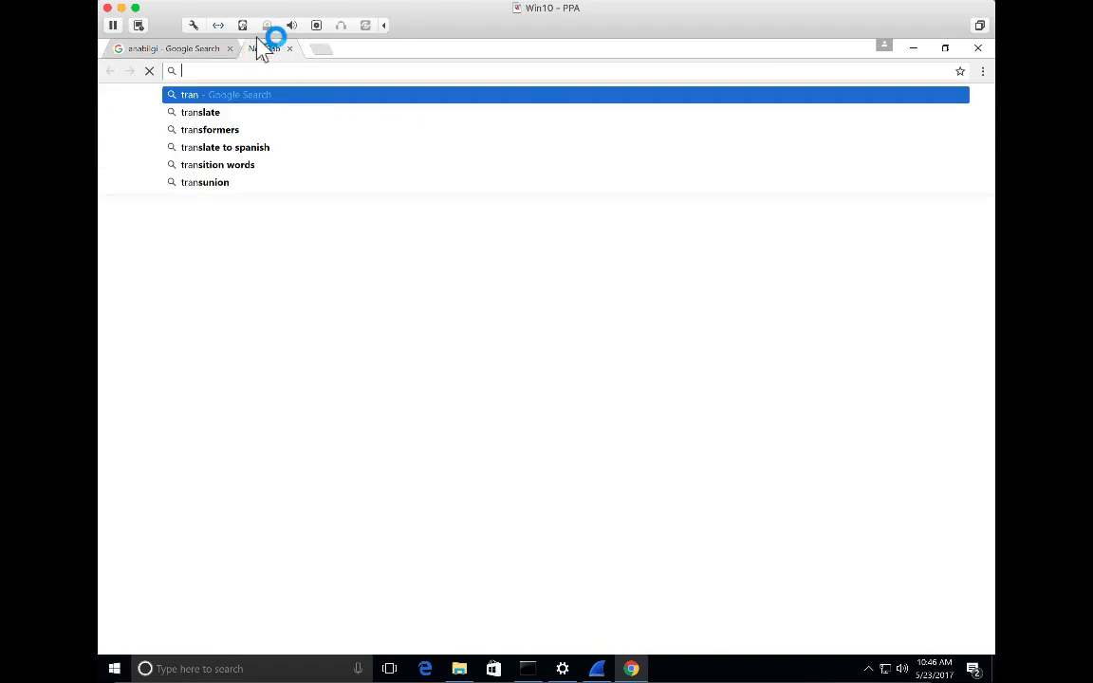
{"action": "type", "text": "."}
{"action": "key", "text": "BackSpace"}
{"action": "key", "text": "BackSpace"}
{"action": "key", "text": "BackSpace"}
{"action": "key", "text": "BackSpace"}
{"action": "key", "text": "BackSpace"}
{"action": "key", "text": "BackSpace"}
{"action": "key", "text": "BackSpace"}
{"action": "key", "text": "BackSpace"}
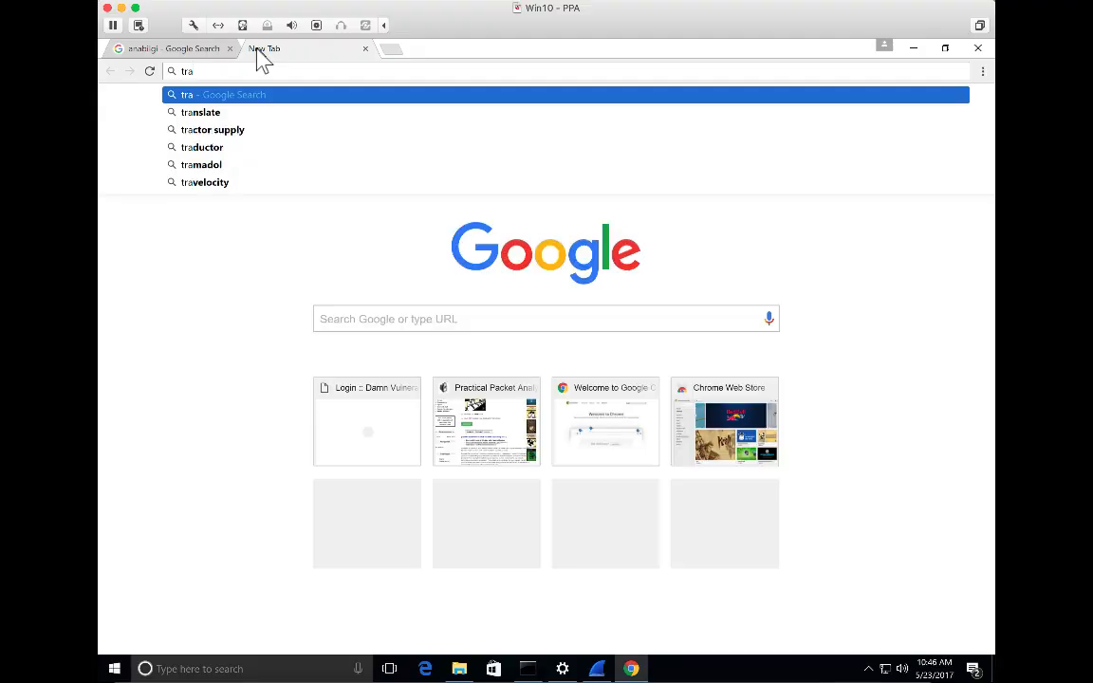
{"action": "type", "text": "nslate.google"}
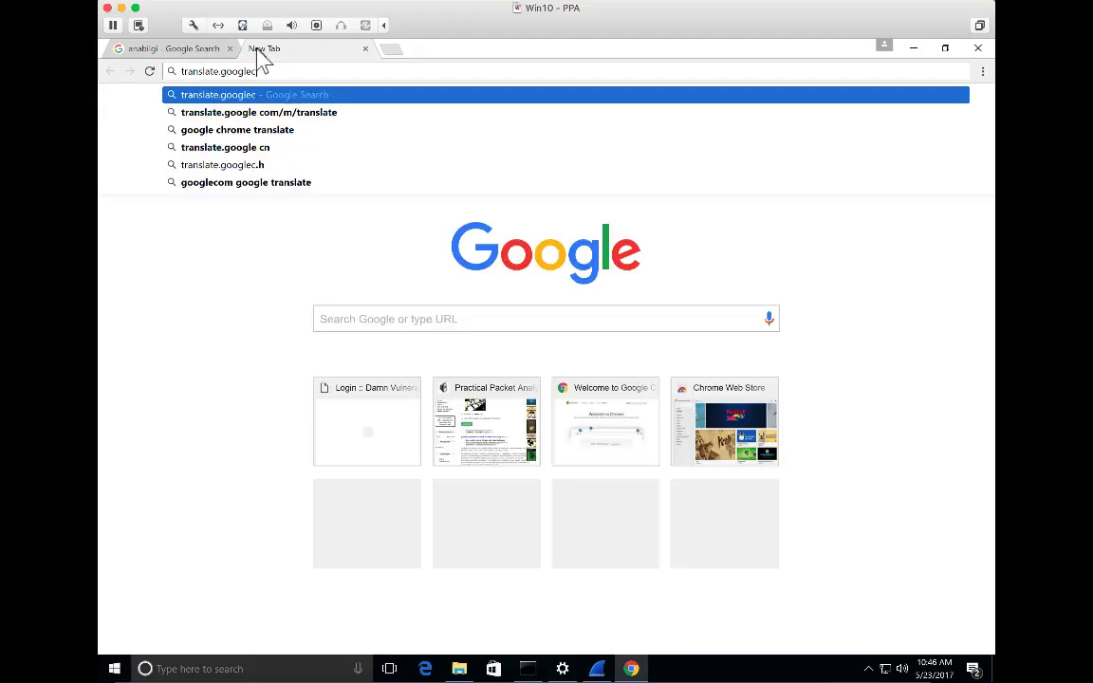
{"action": "type", "text": ".com"}
{"action": "key", "text": "Return"}
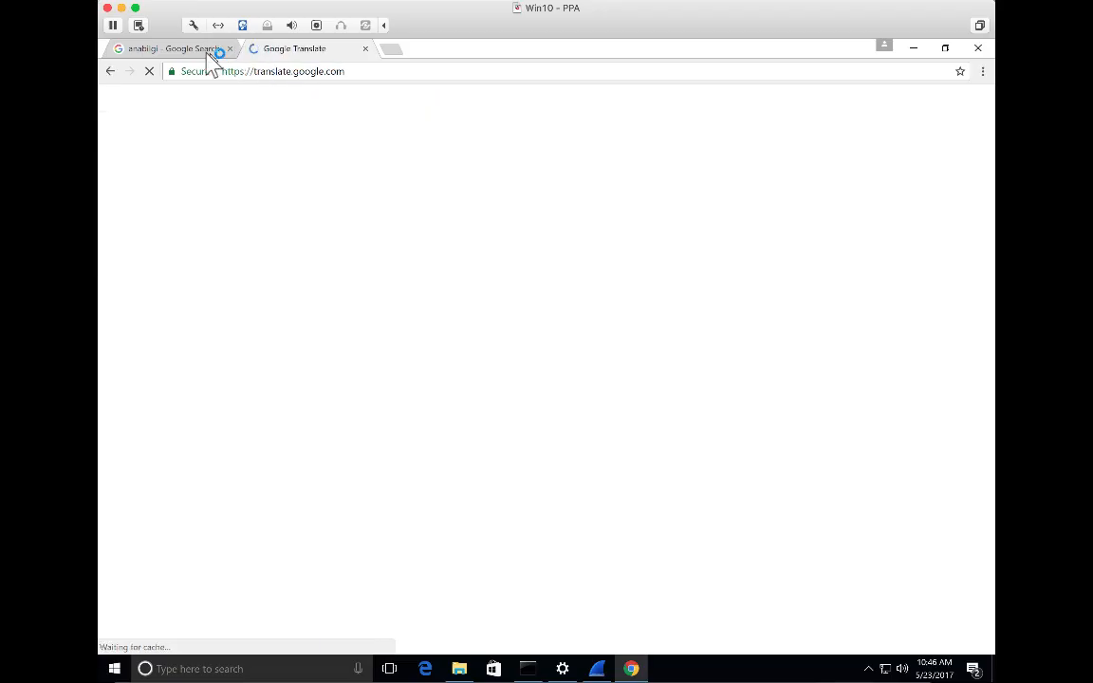
Check the spacing of the words in the search results and translate "ana bilgi" into English with automatic language detection
{"action": "left_click", "coordinate": [201, 50]}
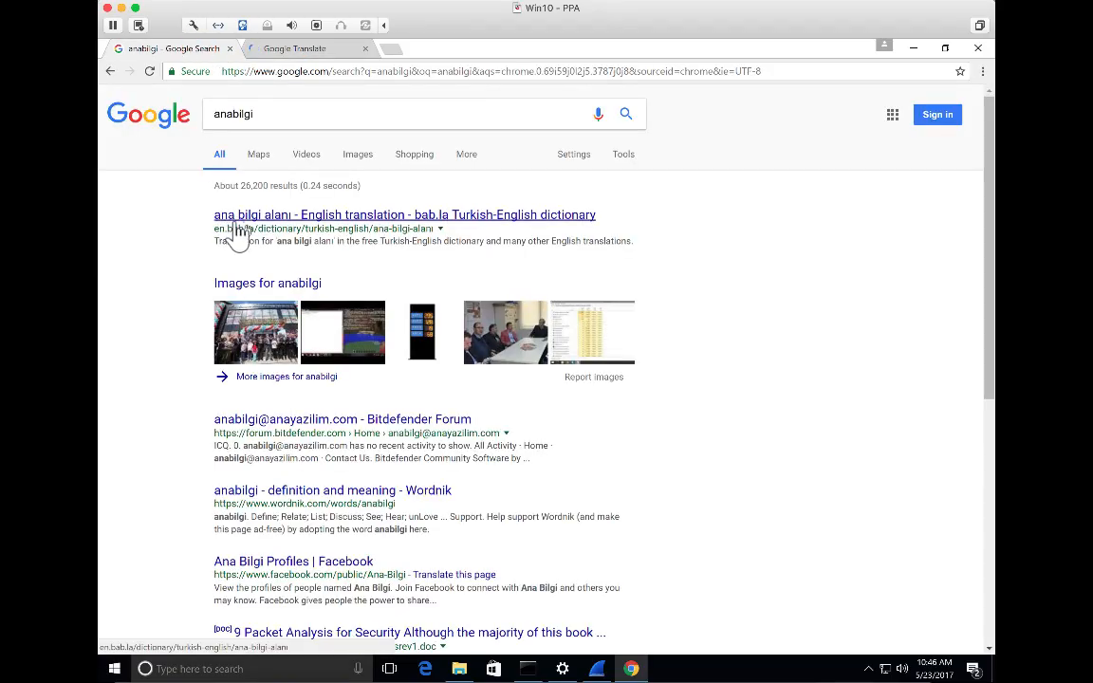
{"action": "left_click", "coordinate": [281, 49]}
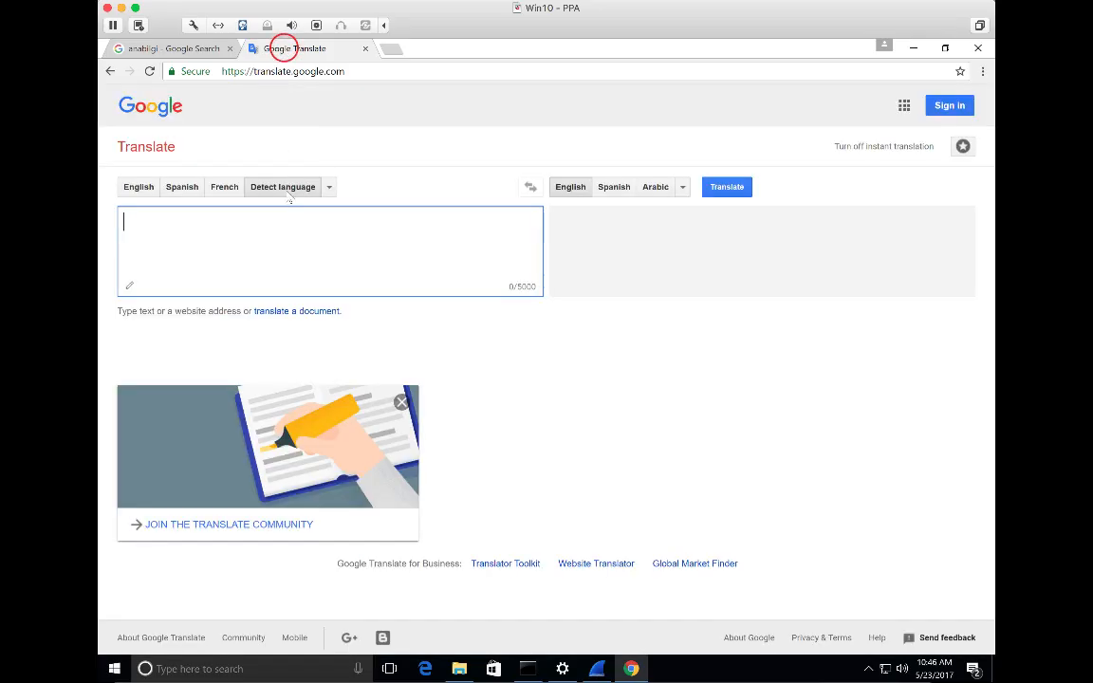
{"action": "type", "text": "ana bilgi"}
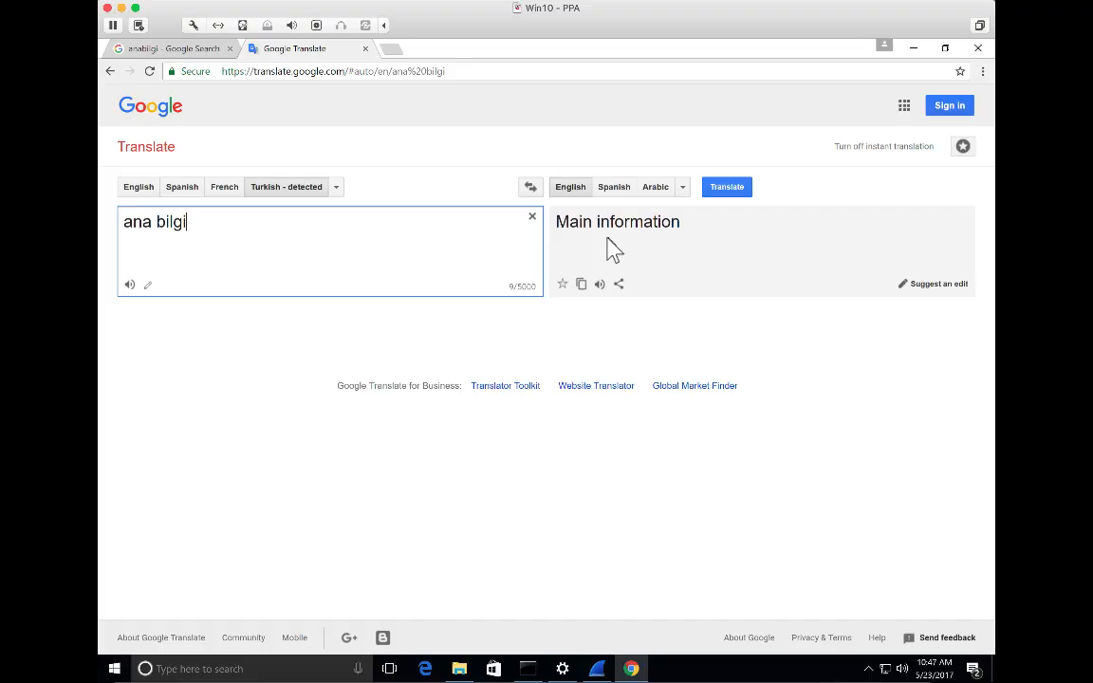
Switch back to Wireshark, close the packet search and look through the TCP traffic between 172.16.0.114 and 172.16.0.111
{"action": "left_click", "coordinate": [598, 669]}
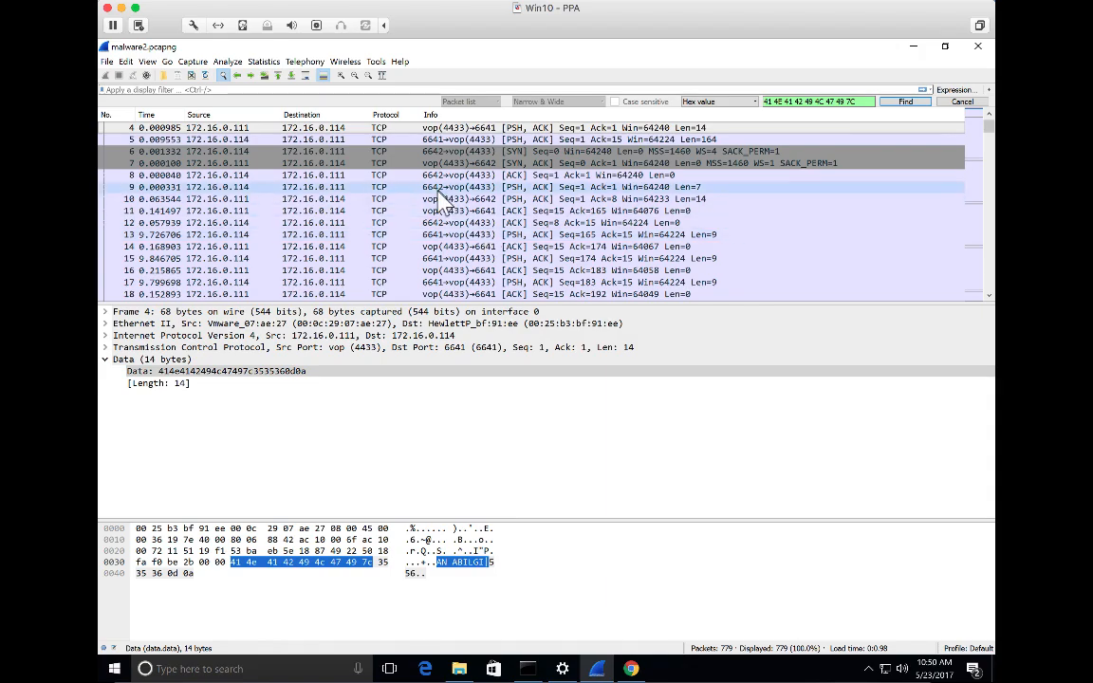
{"action": "left_click", "coordinate": [942, 101]}
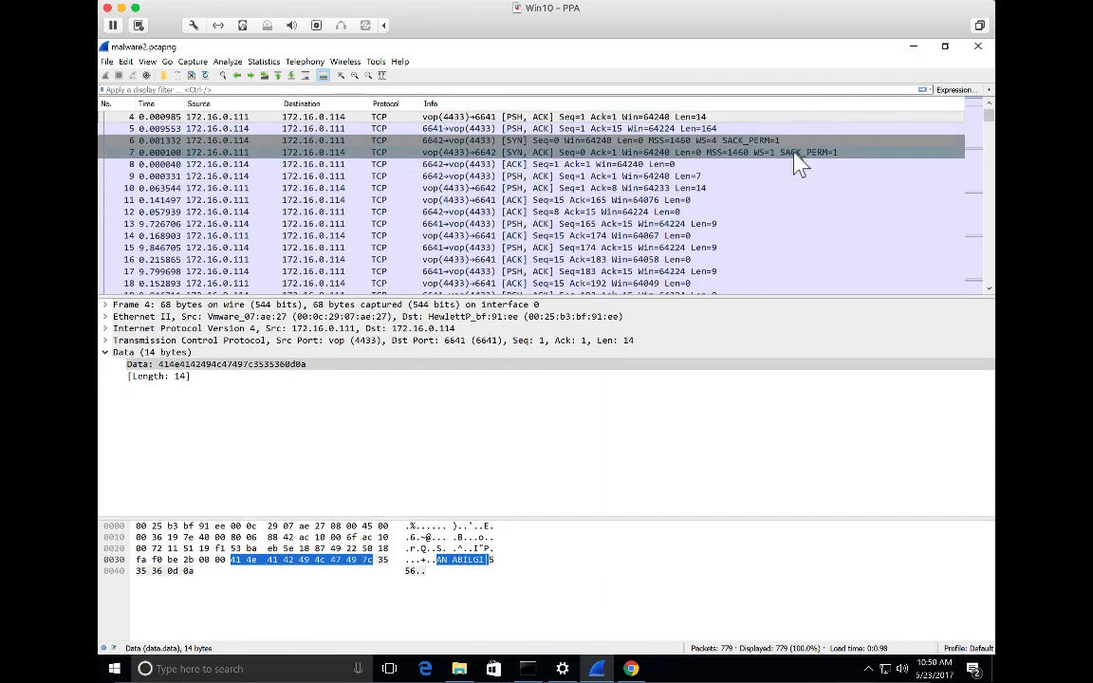
{"action": "scroll", "coordinate": [797, 163], "scroll_direction": "down", "scroll_amount": 20}
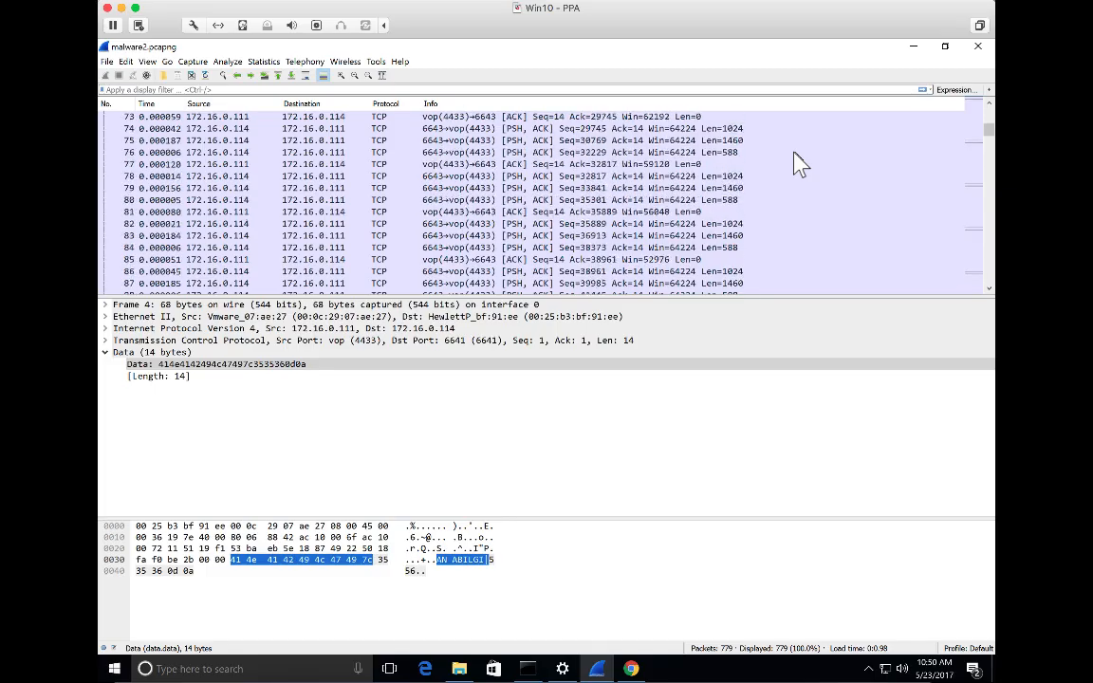
{"action": "scroll", "coordinate": [797, 163], "scroll_direction": "down", "scroll_amount": 2}
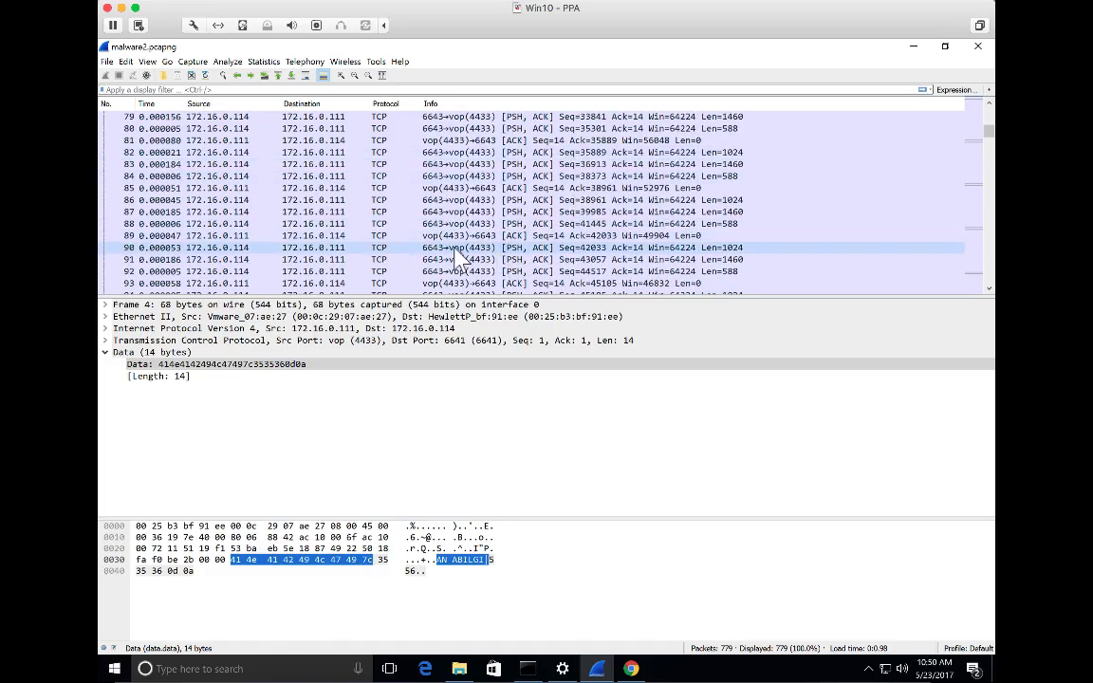
{"action": "scroll", "coordinate": [458, 254], "scroll_direction": "up", "scroll_amount": 8}
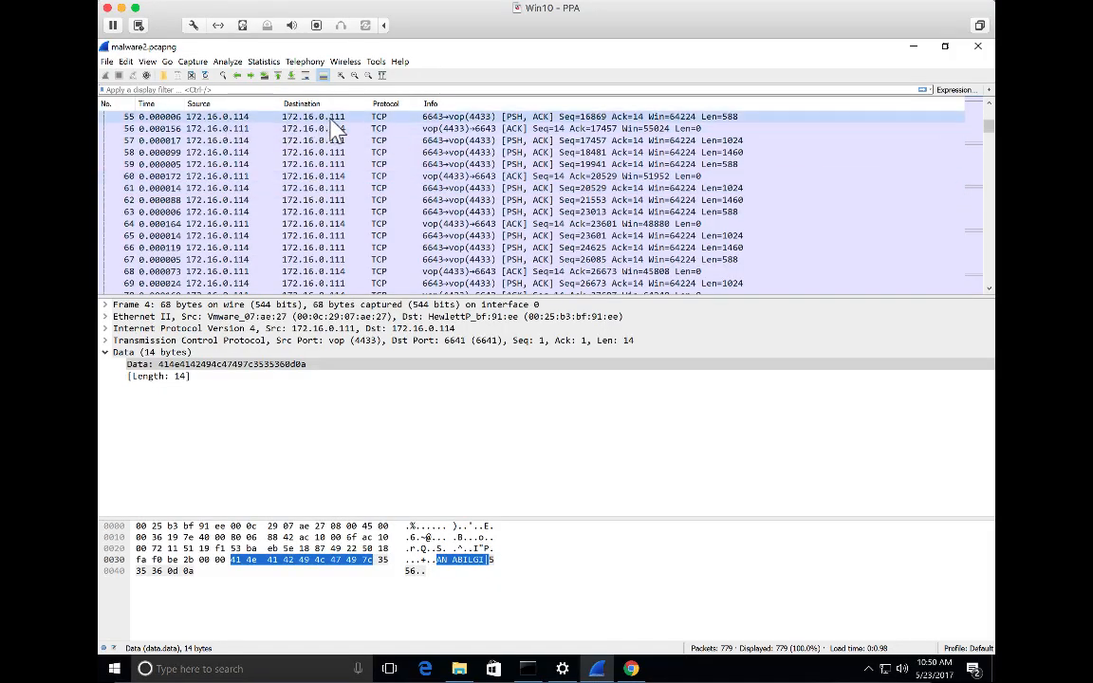
{"action": "scroll", "coordinate": [369, 141], "scroll_direction": "down", "scroll_amount": 10}
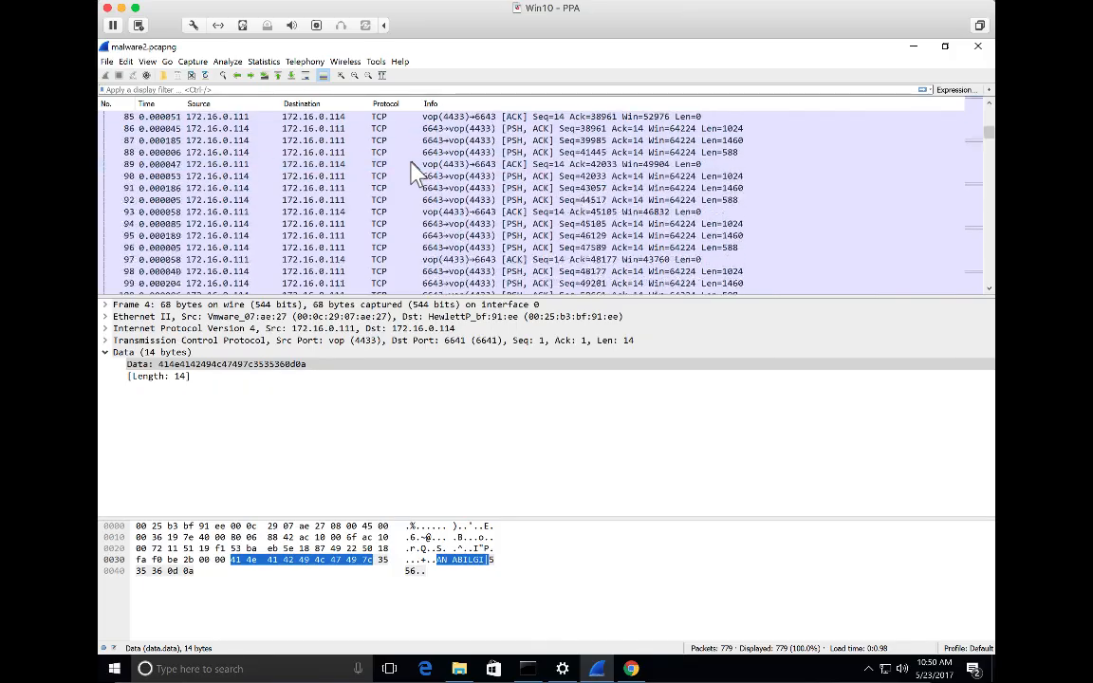
{"action": "scroll", "coordinate": [414, 176], "scroll_direction": "down", "scroll_amount": 20}
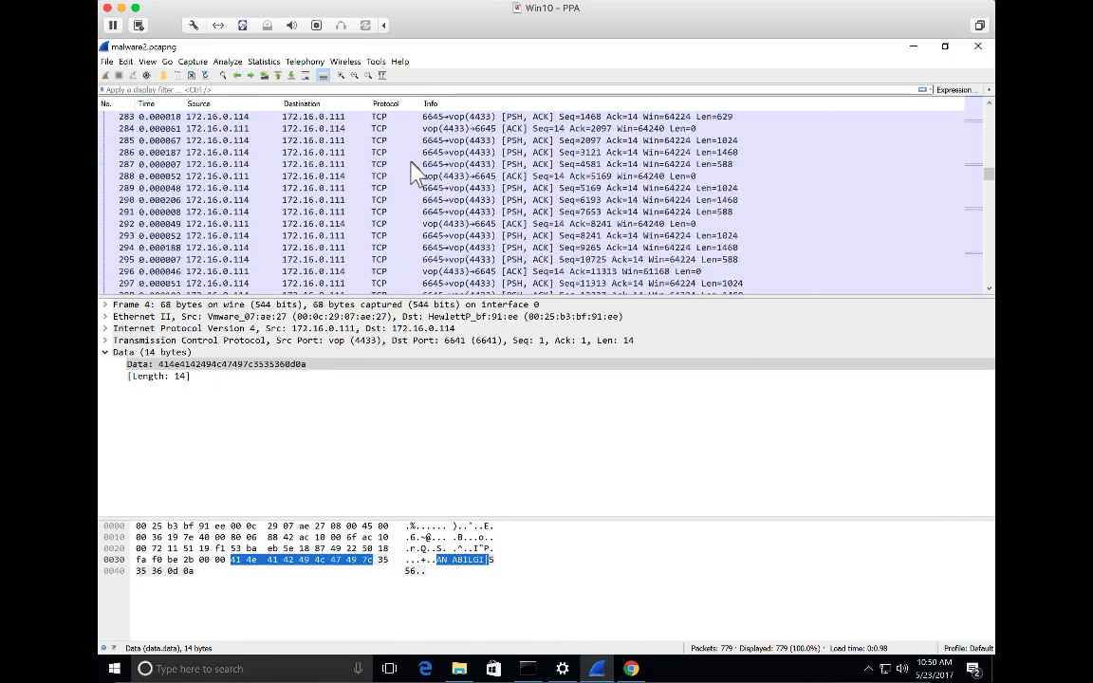
Look through the remaining packets and check the Transmission Control Protocol and Data entries in the Protocol Hierarchy statistics
{"action": "scroll", "coordinate": [415, 175], "scroll_direction": "down", "scroll_amount": 20}
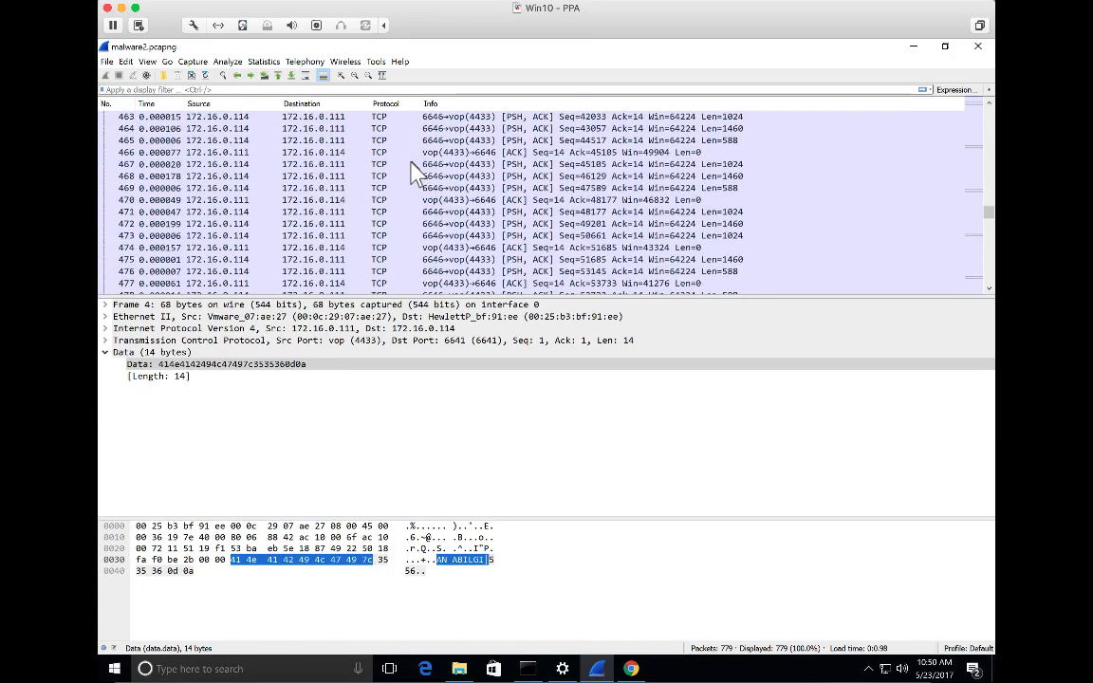
{"action": "scroll", "coordinate": [415, 176], "scroll_direction": "down", "scroll_amount": 20}
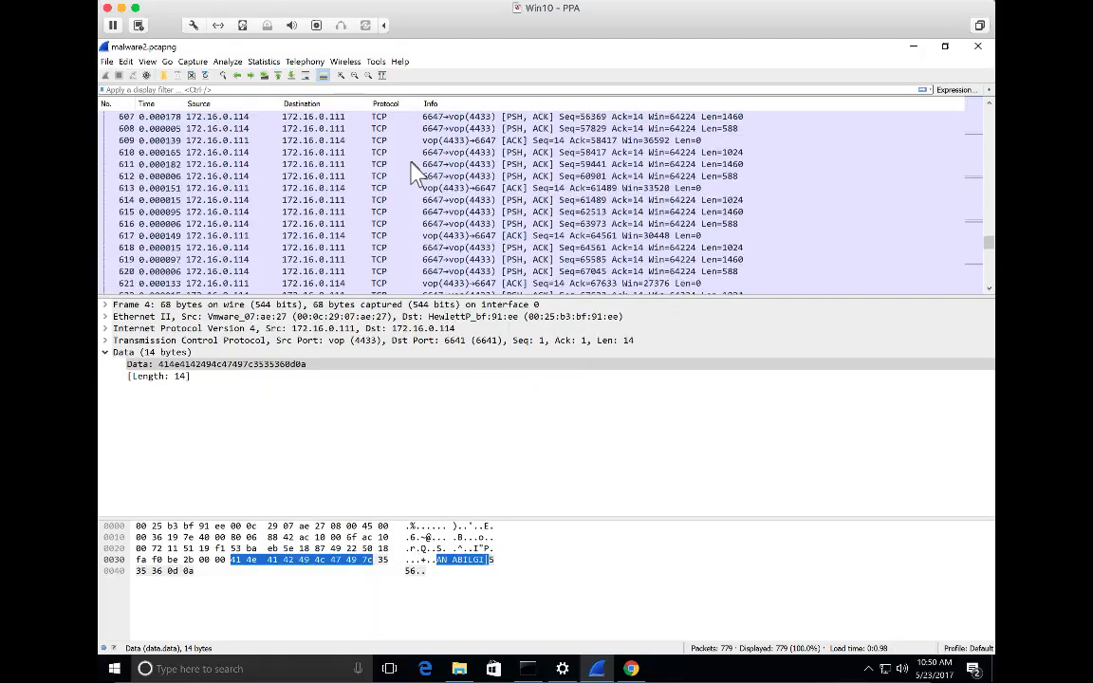
{"action": "scroll", "coordinate": [415, 176], "scroll_direction": "down", "scroll_amount": 20}
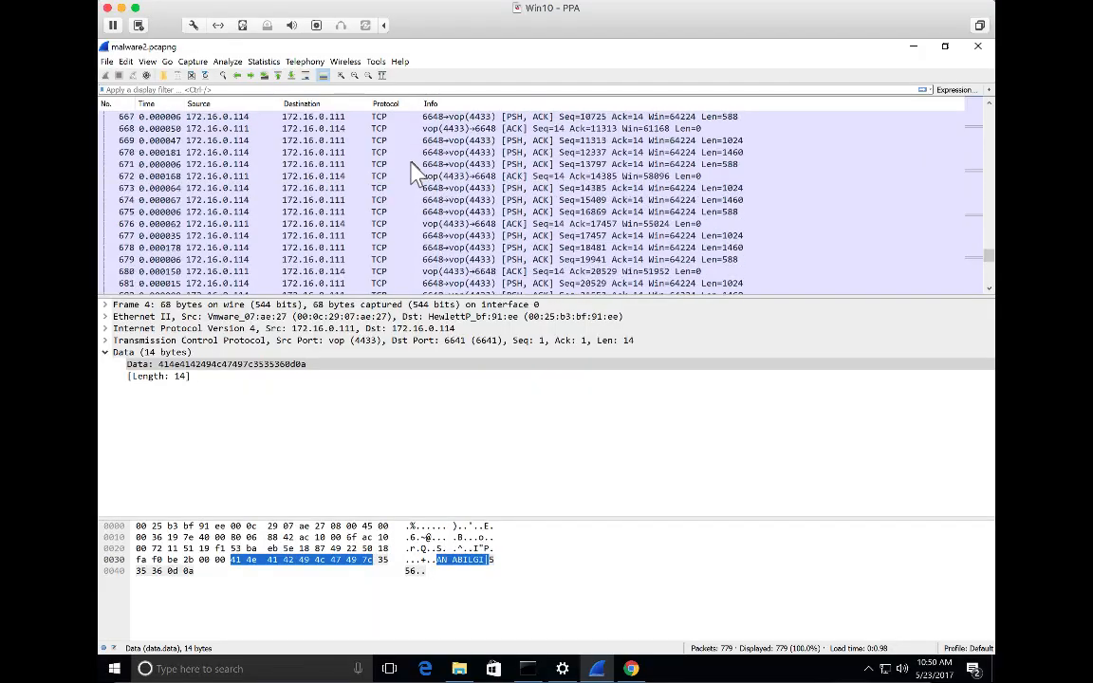
{"action": "left_click", "coordinate": [266, 62]}
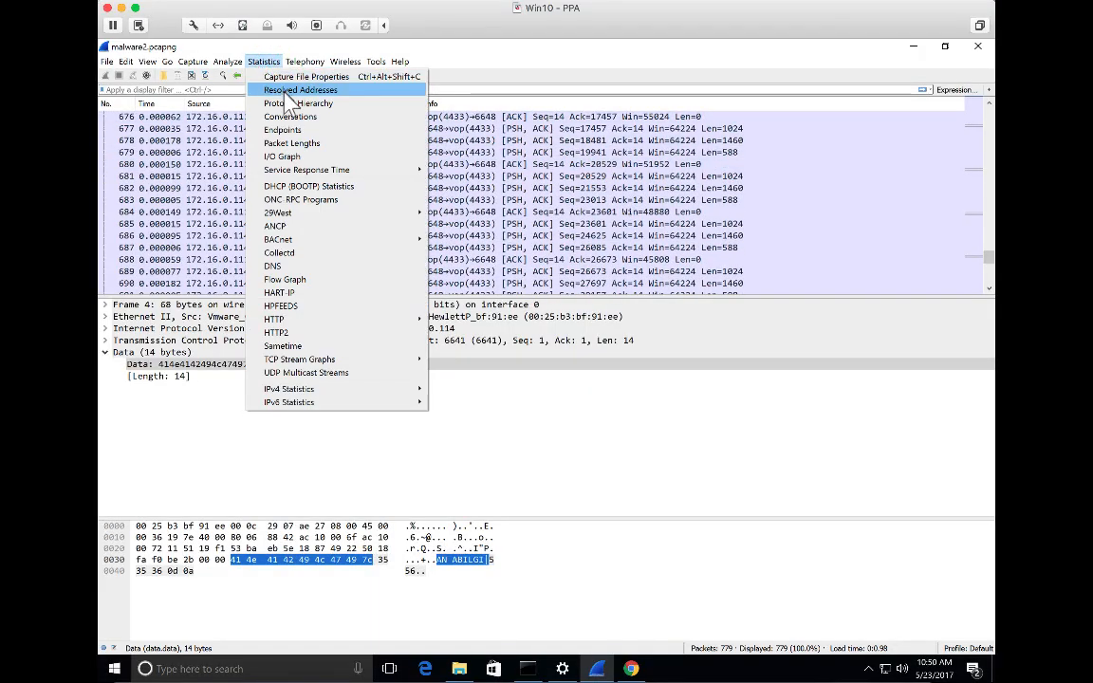
{"action": "left_click", "coordinate": [285, 103]}
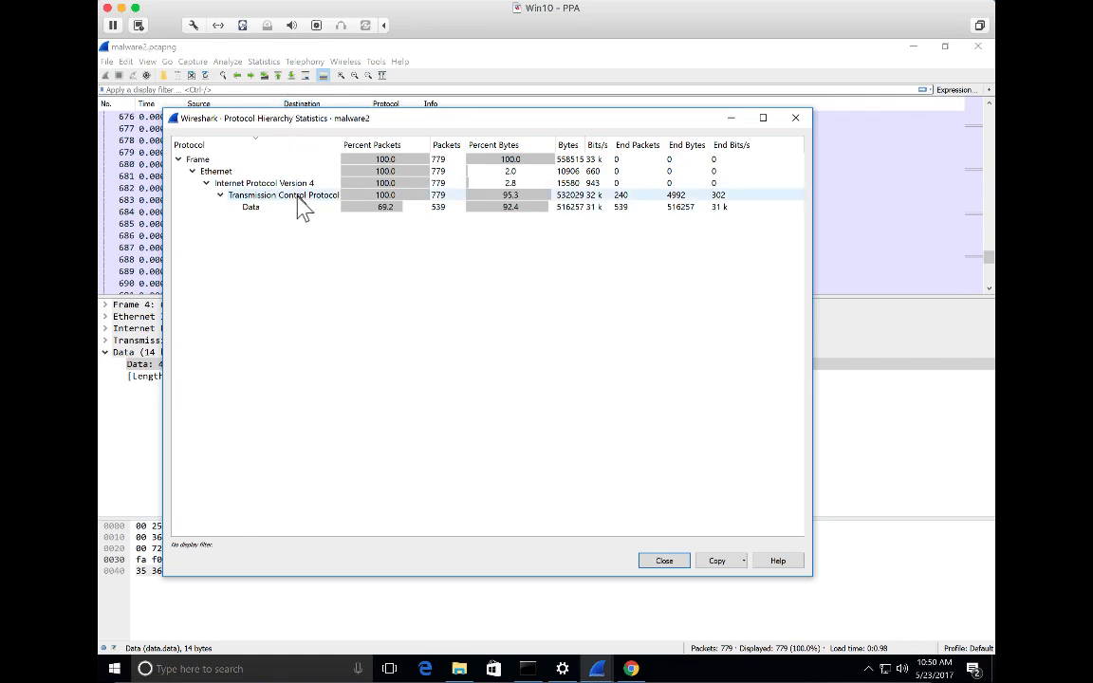
{"action": "left_click", "coordinate": [297, 196]}
{"action": "left_click", "coordinate": [297, 207]}
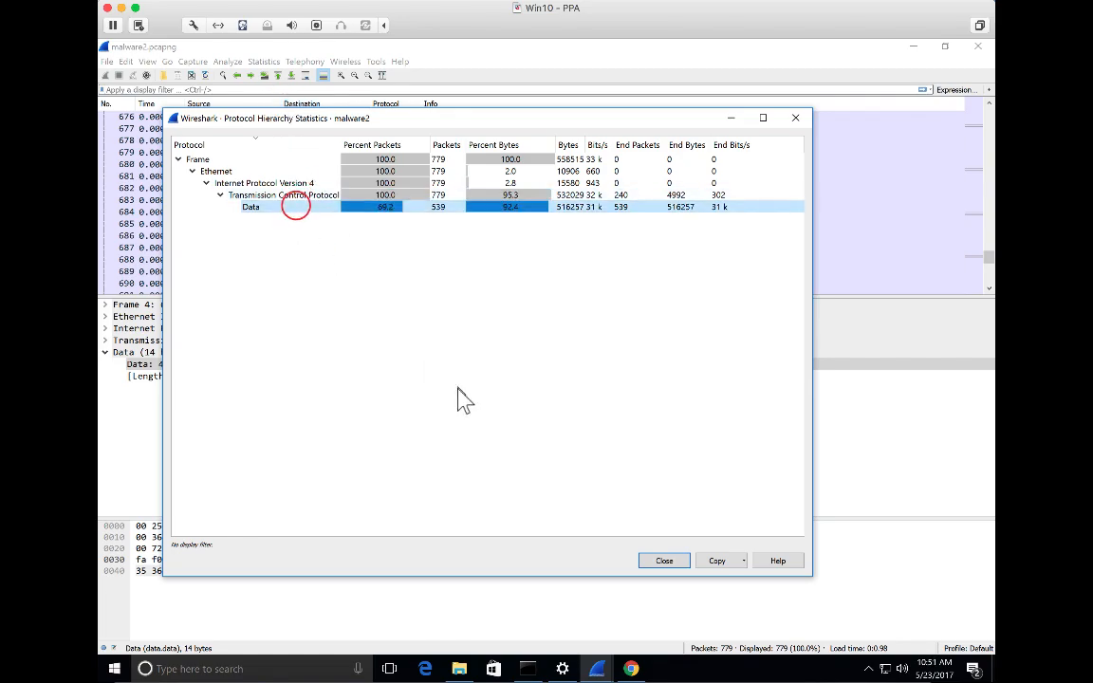
{"action": "left_click", "coordinate": [664, 561]}
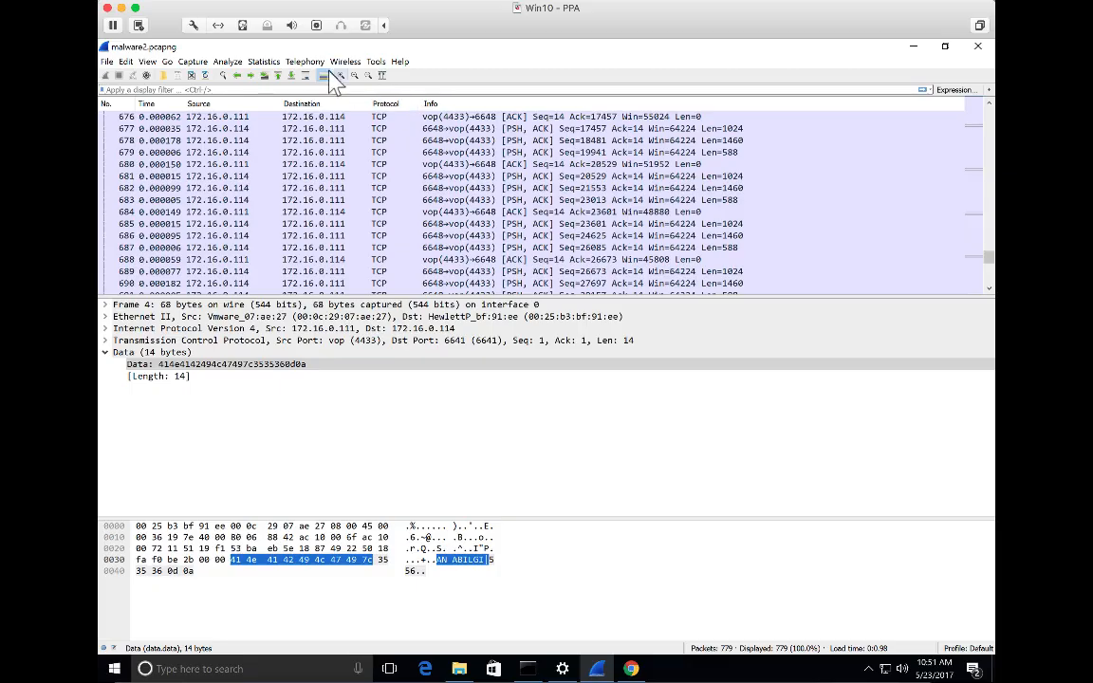
Examine the IPv4 and TCP conversation statistics for the address pair and the ports used
{"action": "left_click", "coordinate": [274, 61]}
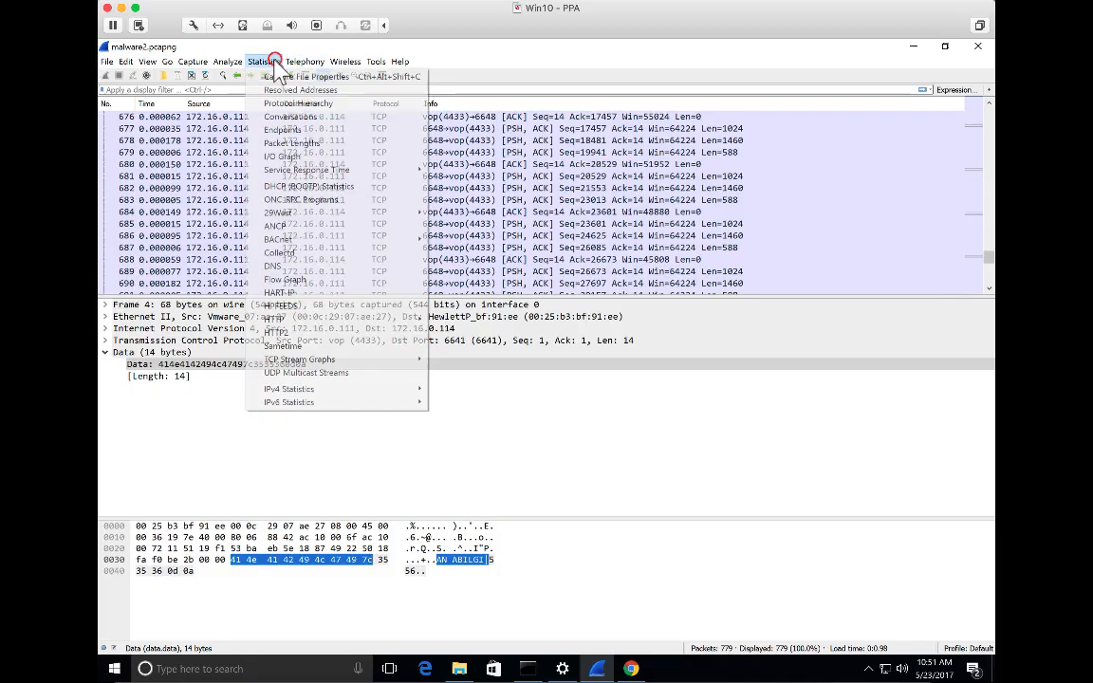
{"action": "left_click", "coordinate": [283, 117]}
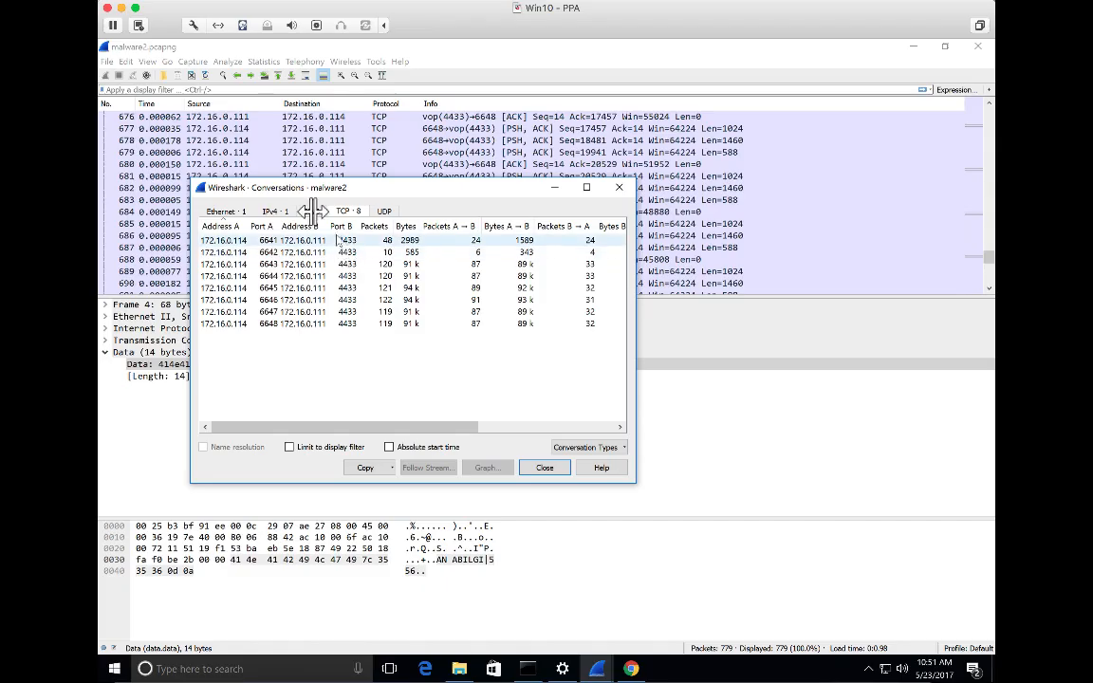
{"action": "left_click", "coordinate": [276, 211]}
{"action": "left_click", "coordinate": [277, 240]}
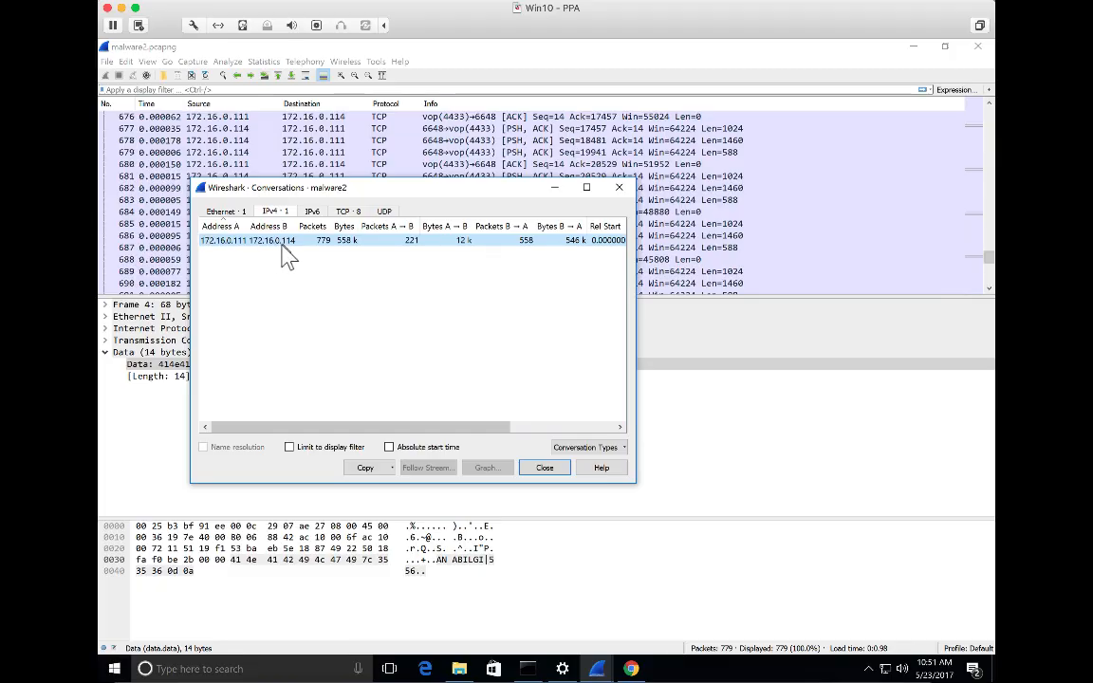
{"action": "left_click", "coordinate": [342, 210]}
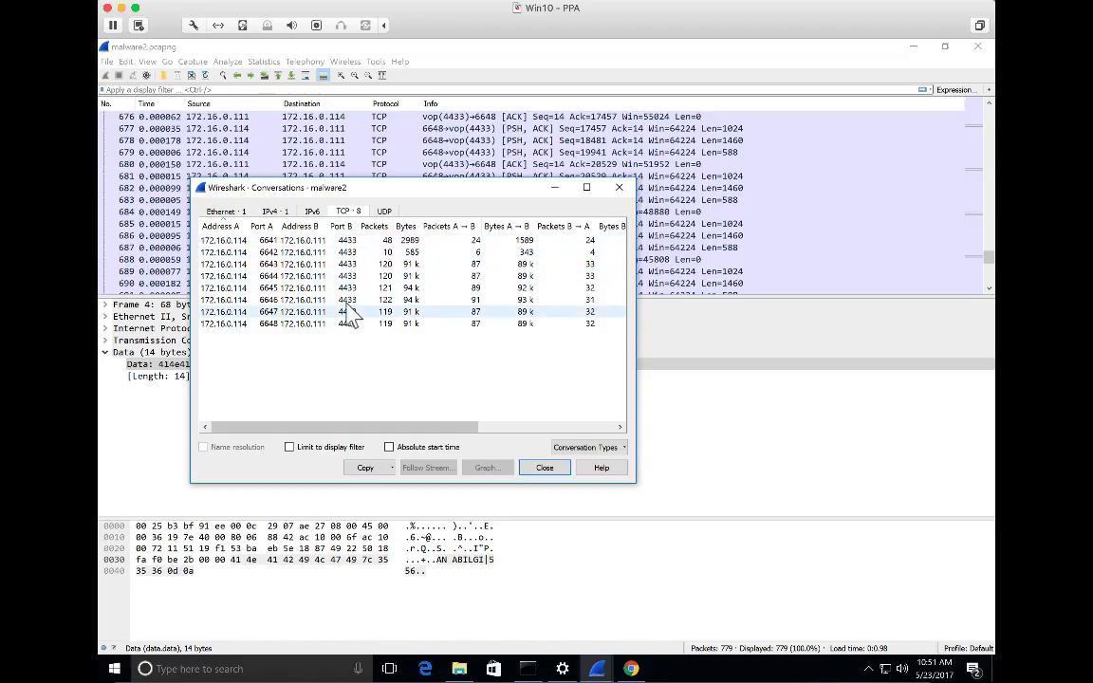
{"action": "left_click", "coordinate": [348, 240]}
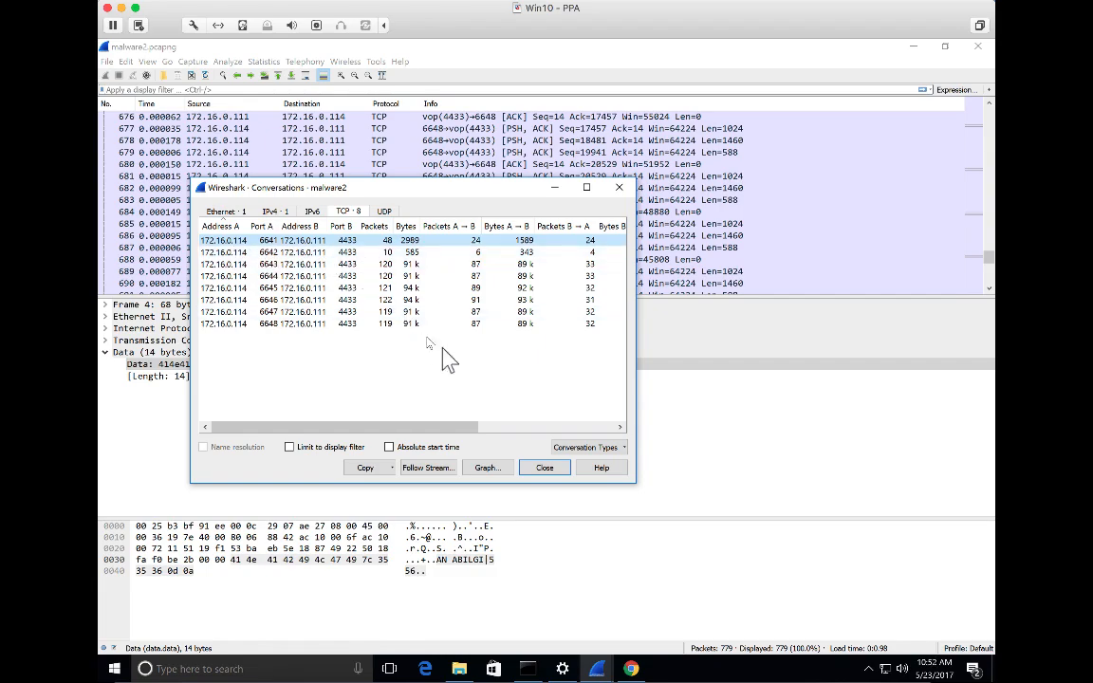
{"action": "left_click", "coordinate": [531, 469]}
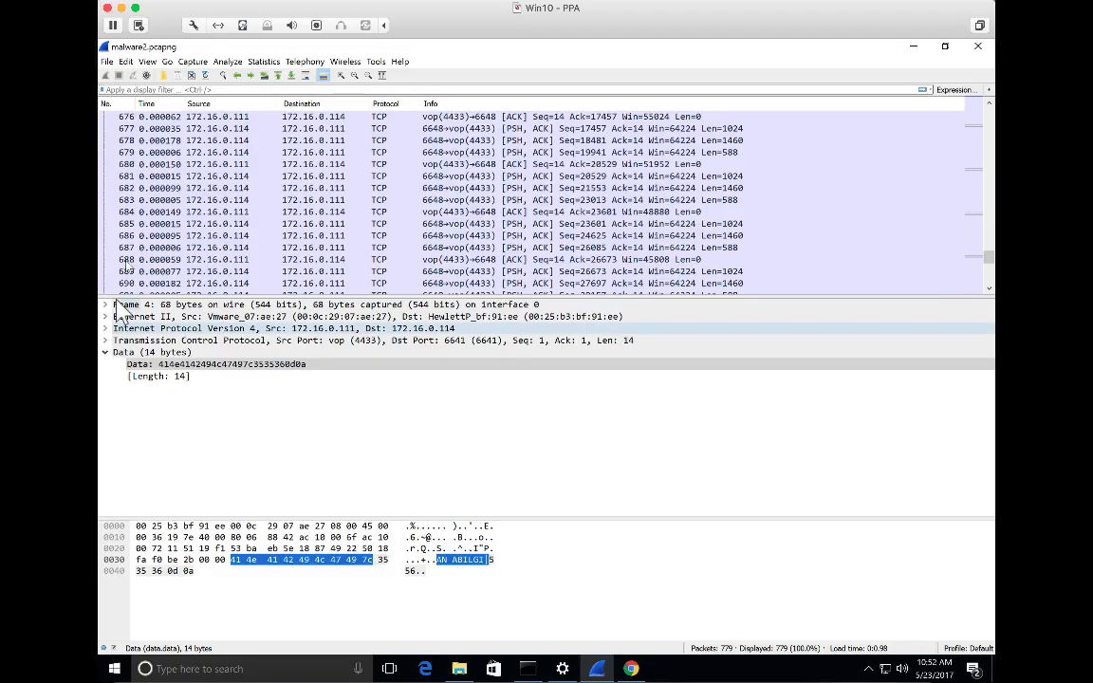
Apply the display filter (tcp.flags.syn == 1) && (tcp.flags.ack == 0) to the capture
{"action": "left_click", "coordinate": [207, 89]}
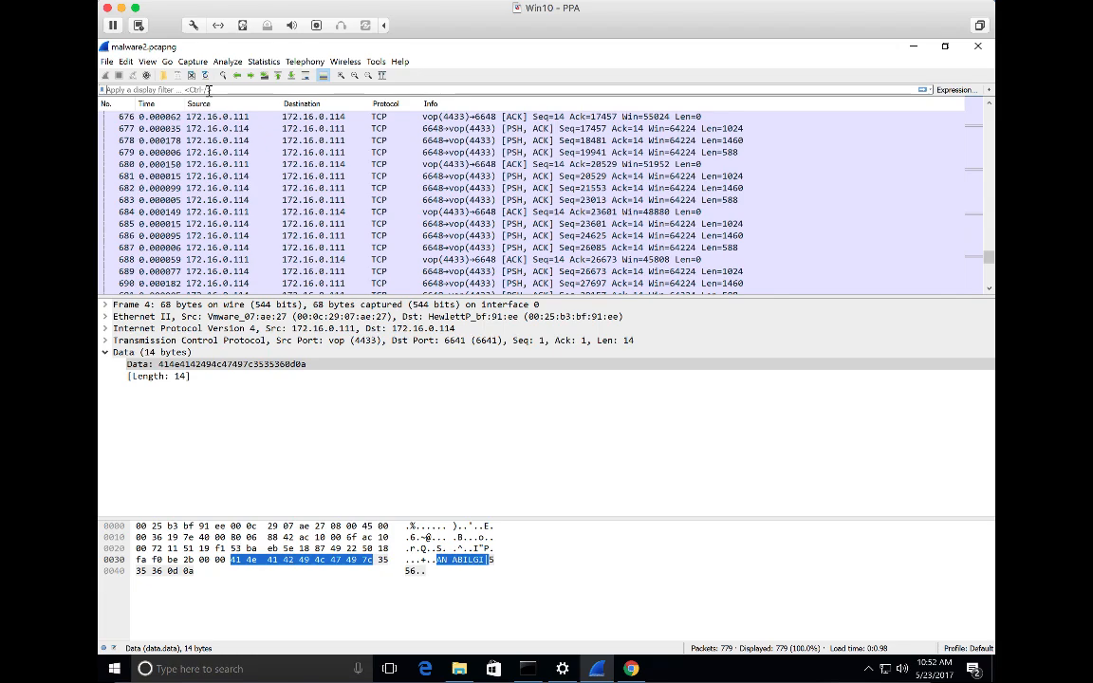
{"action": "type", "text": "t"}
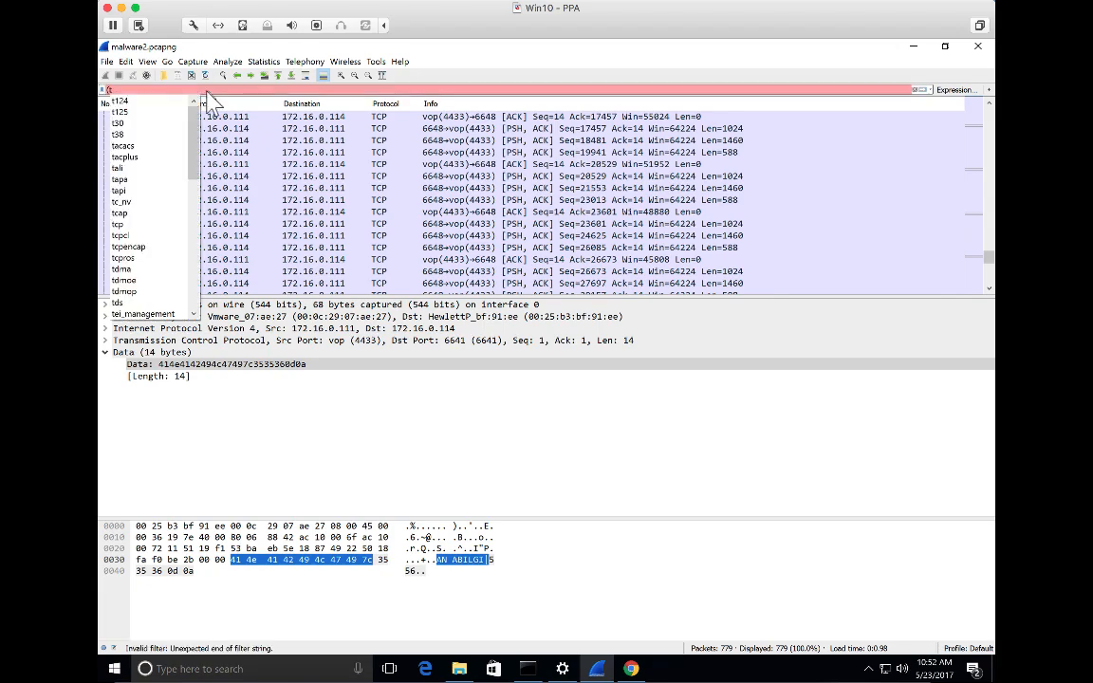
{"action": "type", "text": "cp.flags."}
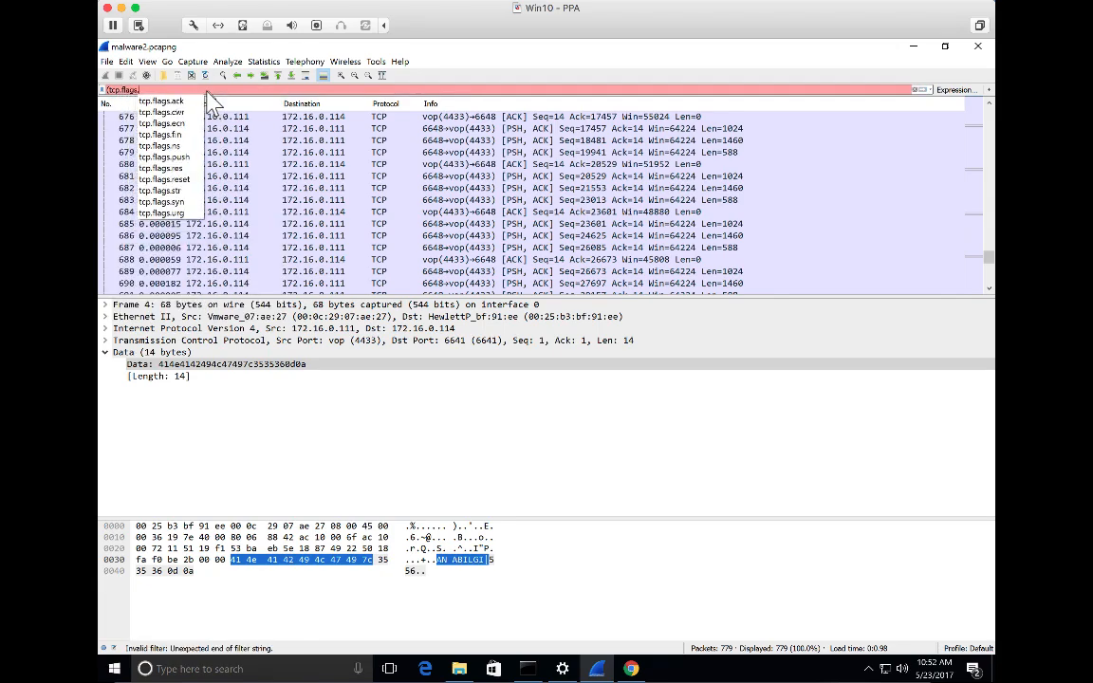
{"action": "type", "text": "syn =="}
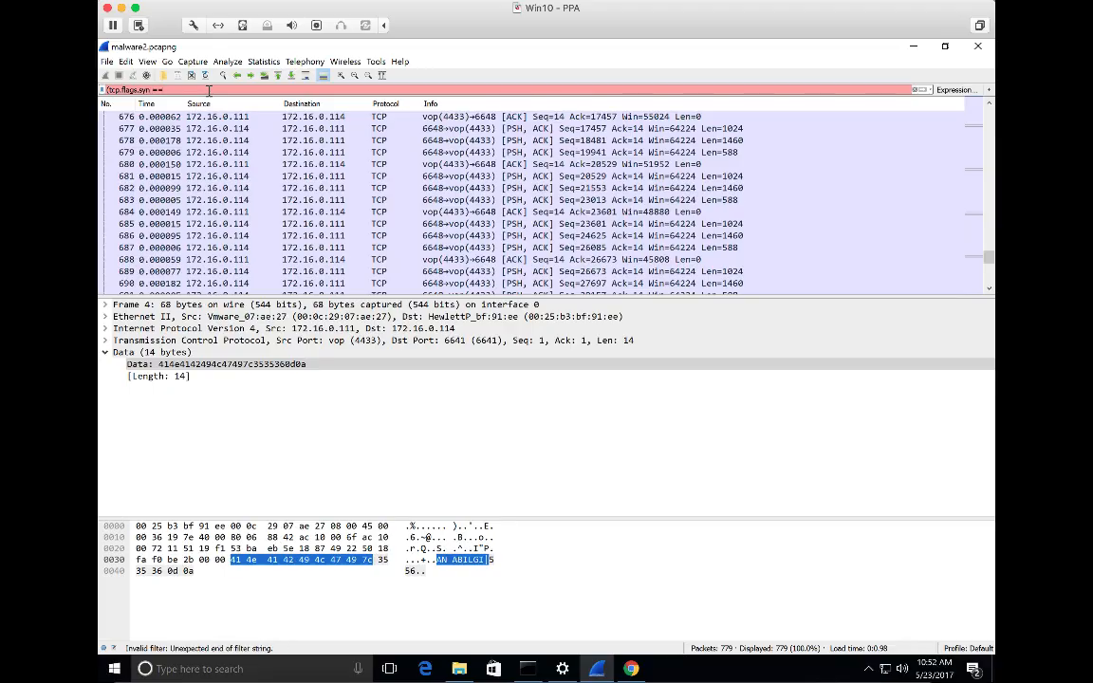
{"action": "type", "text": " 1)"}
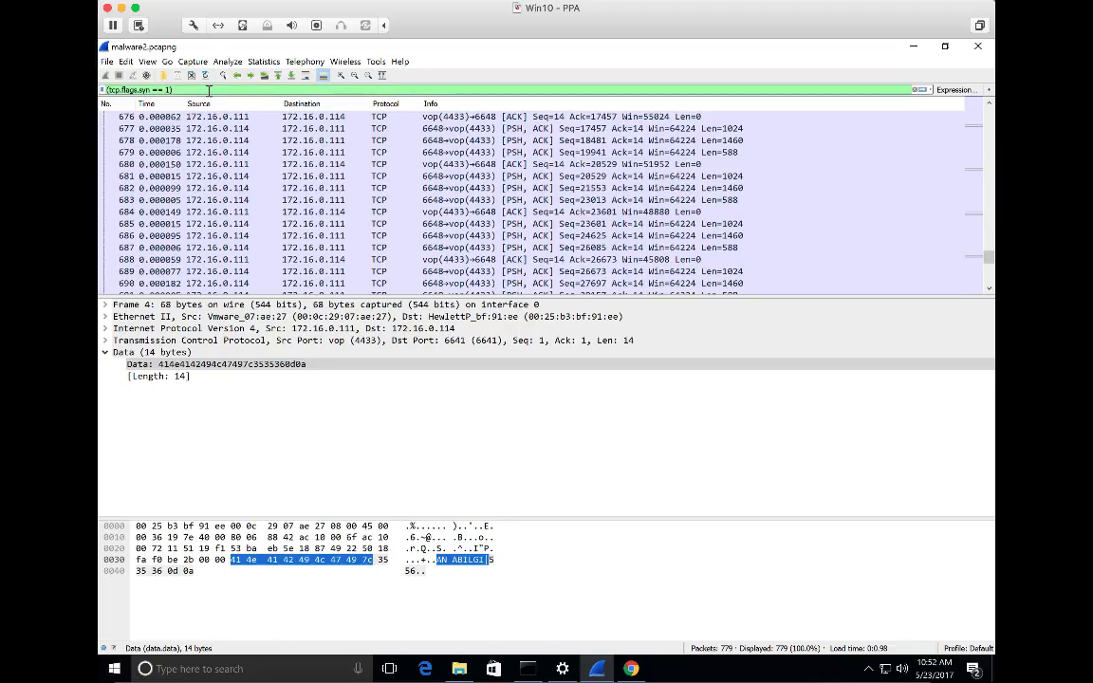
{"action": "type", "text": " && (tcp.flags"}
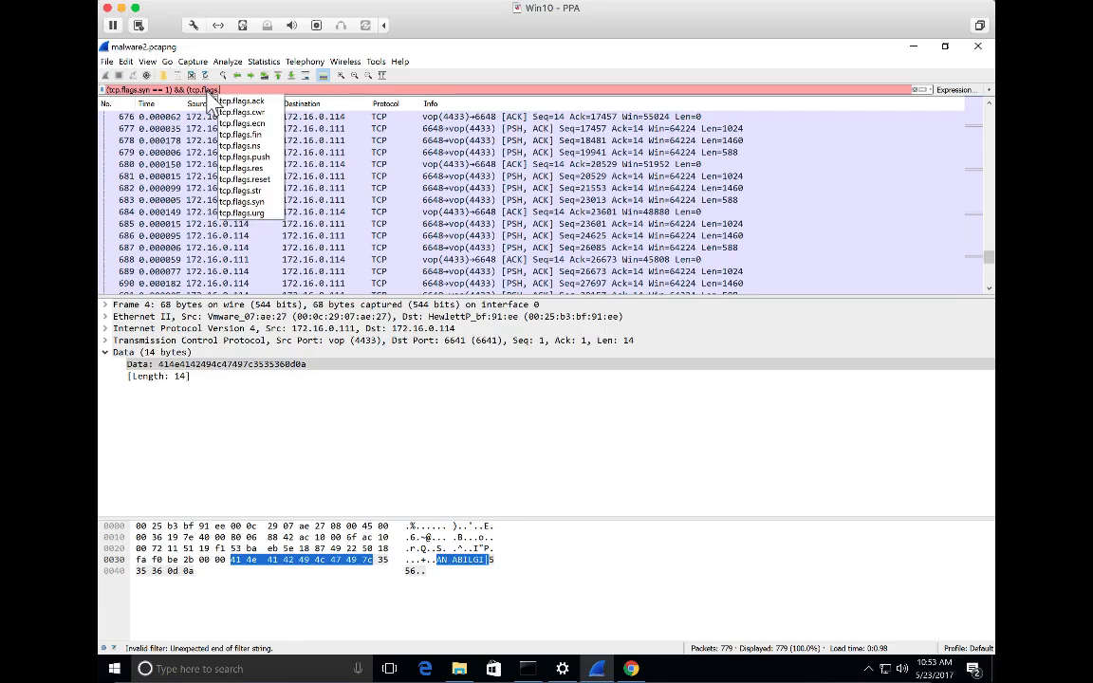
{"action": "type", "text": ".ack =="}
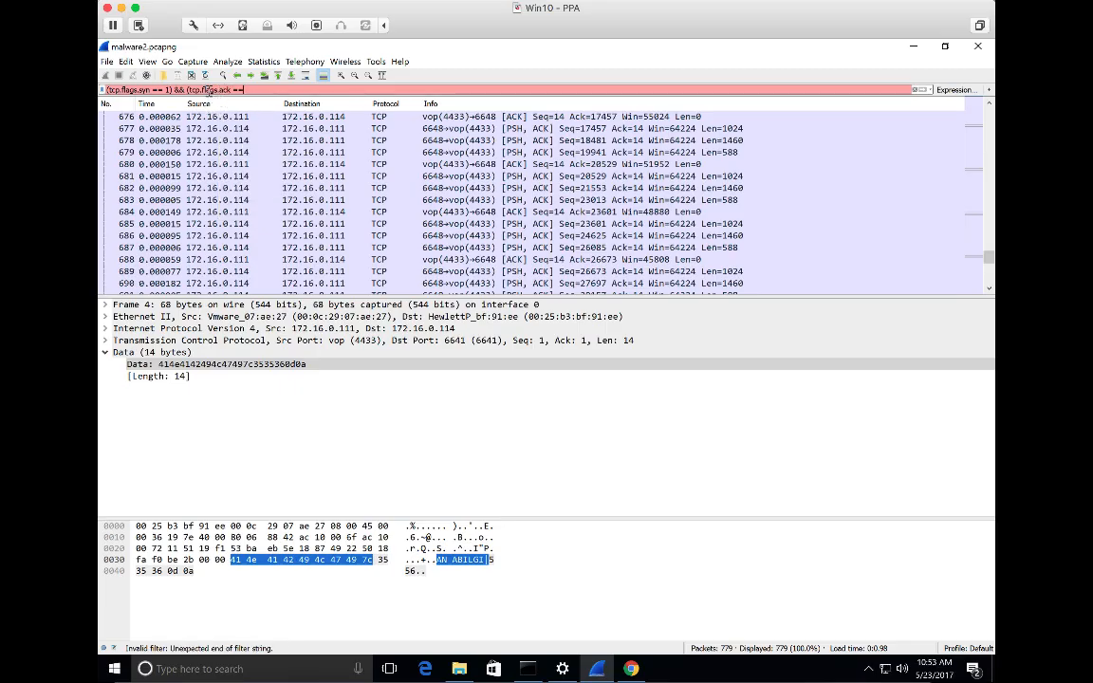
{"action": "type", "text": " 0)"}
{"action": "key", "text": "Return"}
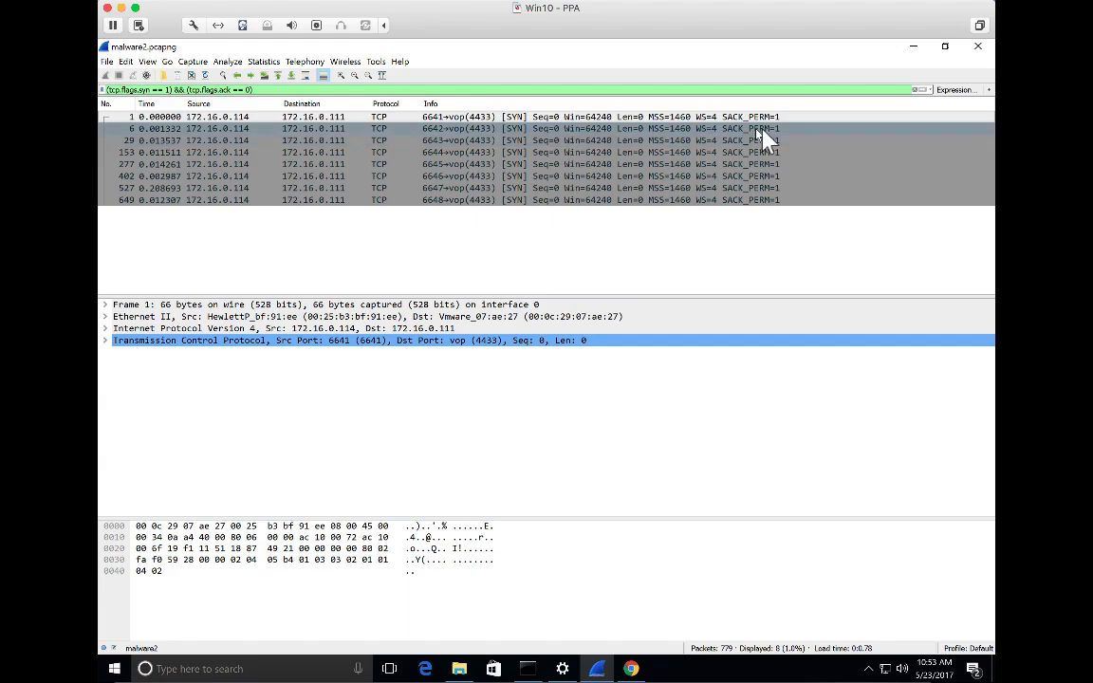
Colorize the TCP conversation from port 6641 (packet 1) with Color 1 and the one from port 6642 (packet 6) with Color 2
{"action": "right_click", "coordinate": [403, 120]}
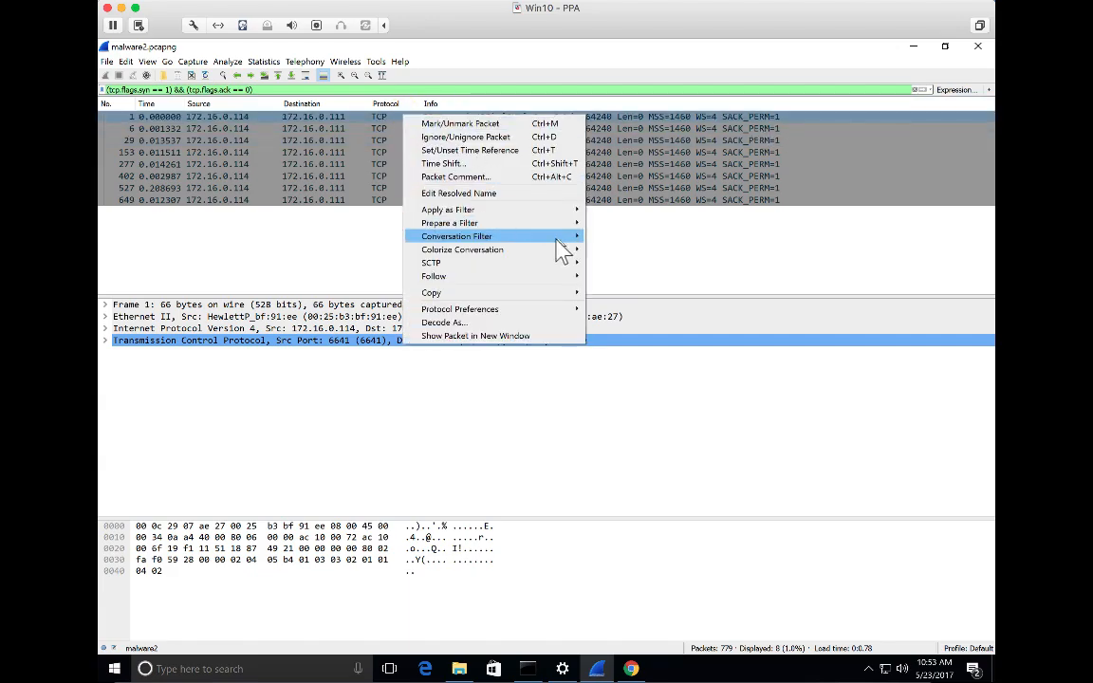
{"action": "mouse_move", "coordinate": [562, 251]}
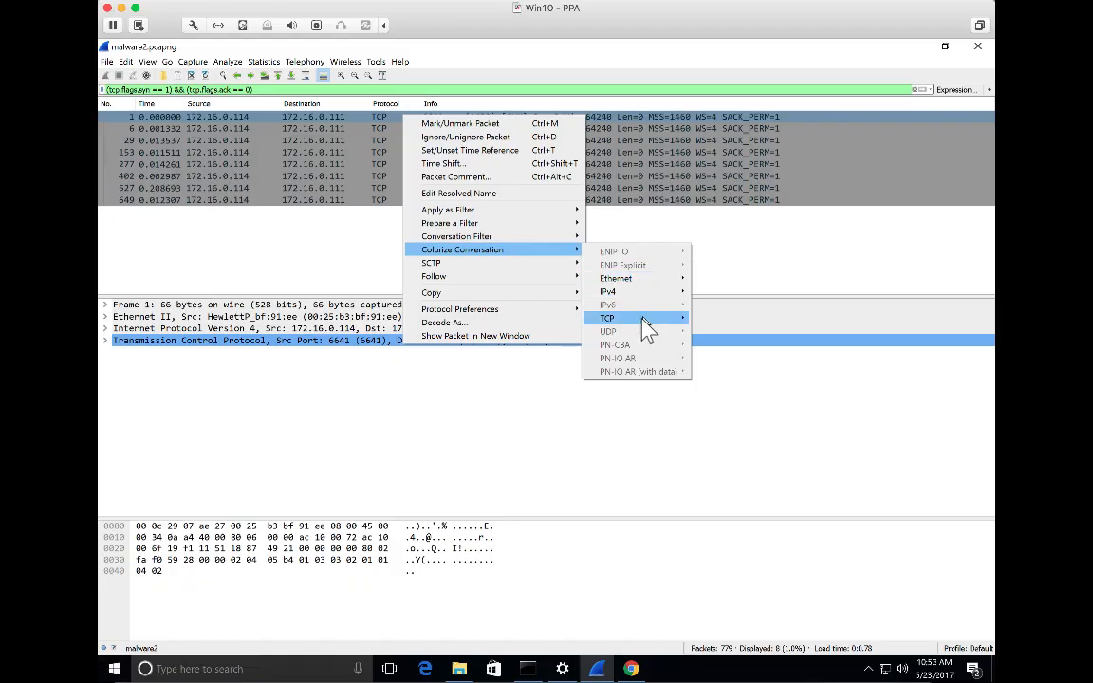
{"action": "mouse_move", "coordinate": [642, 317]}
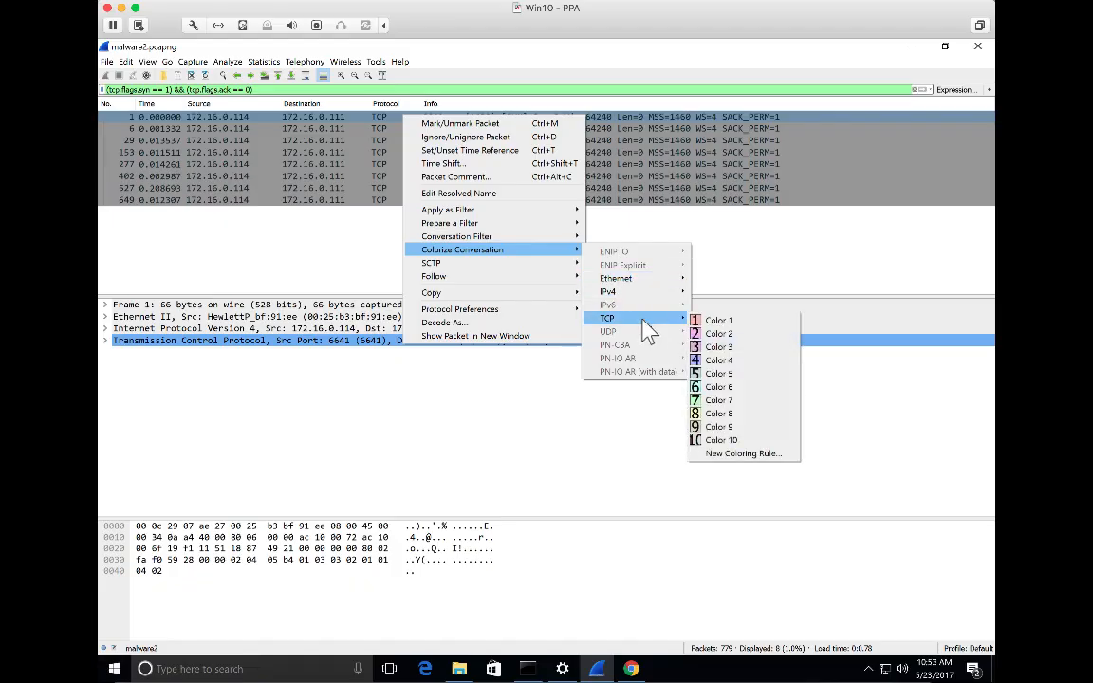
{"action": "left_click", "coordinate": [710, 321]}
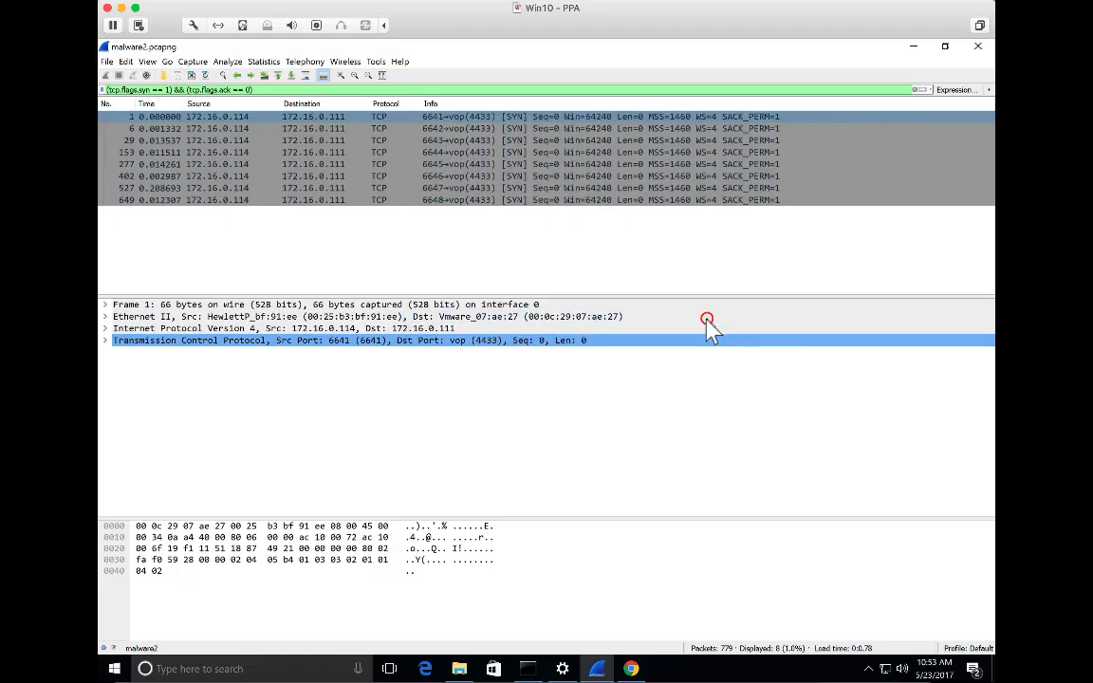
{"action": "right_click", "coordinate": [411, 132]}
{"action": "mouse_move", "coordinate": [545, 266]}
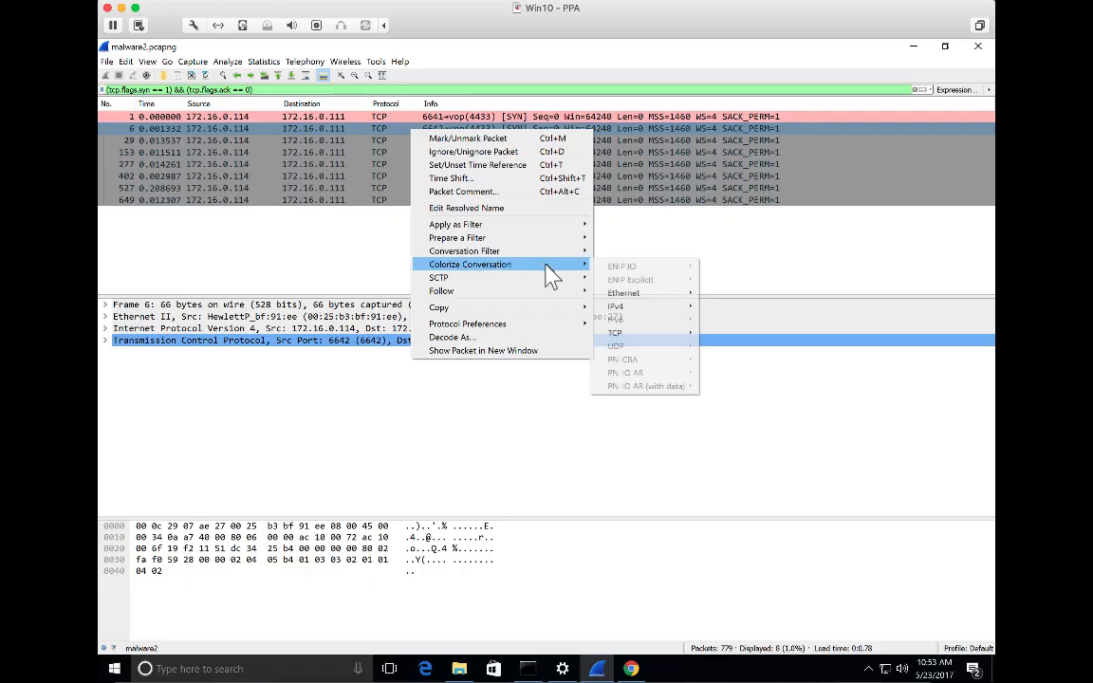
{"action": "mouse_move", "coordinate": [628, 332]}
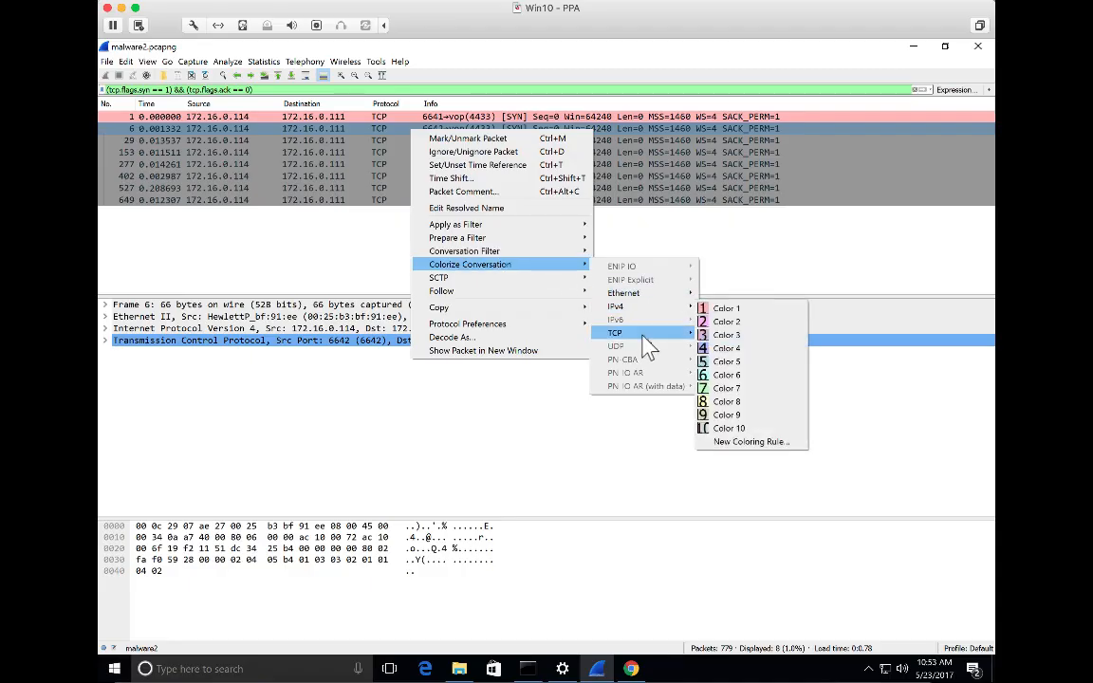
{"action": "left_click", "coordinate": [717, 349]}
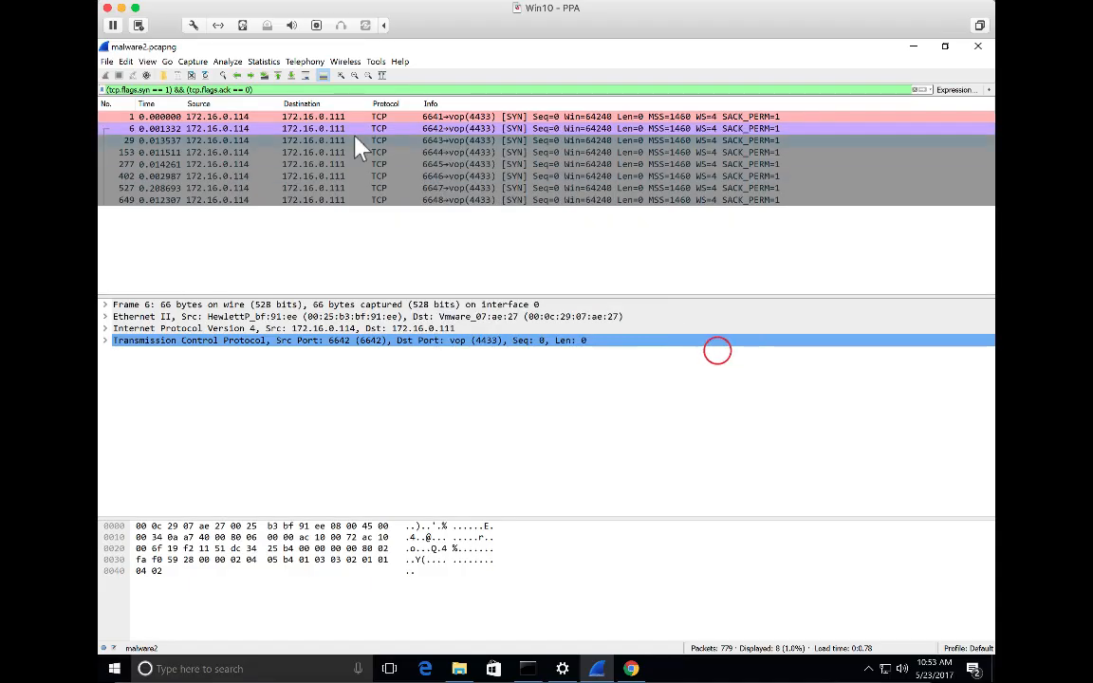
Colorize the TCP conversation from port 6643 (packet 29) with Color 3 and the one from port 6644 (packet 153) with Color 4
{"action": "right_click", "coordinate": [357, 140]}
{"action": "mouse_move", "coordinate": [492, 304]}
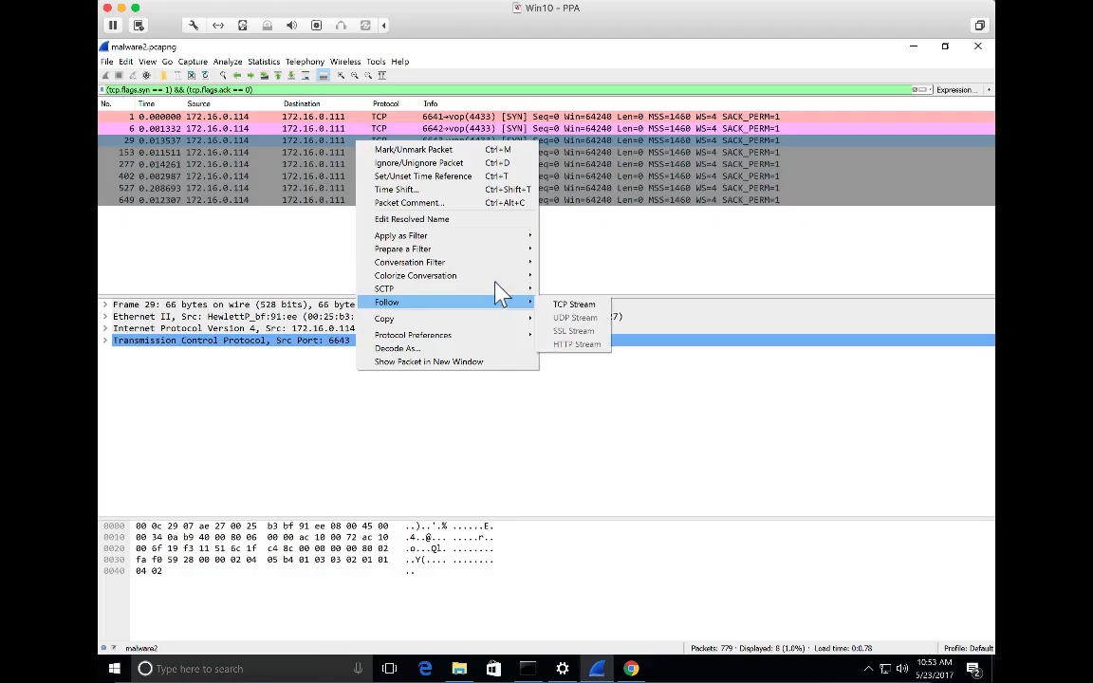
{"action": "mouse_move", "coordinate": [500, 277]}
{"action": "mouse_move", "coordinate": [603, 347]}
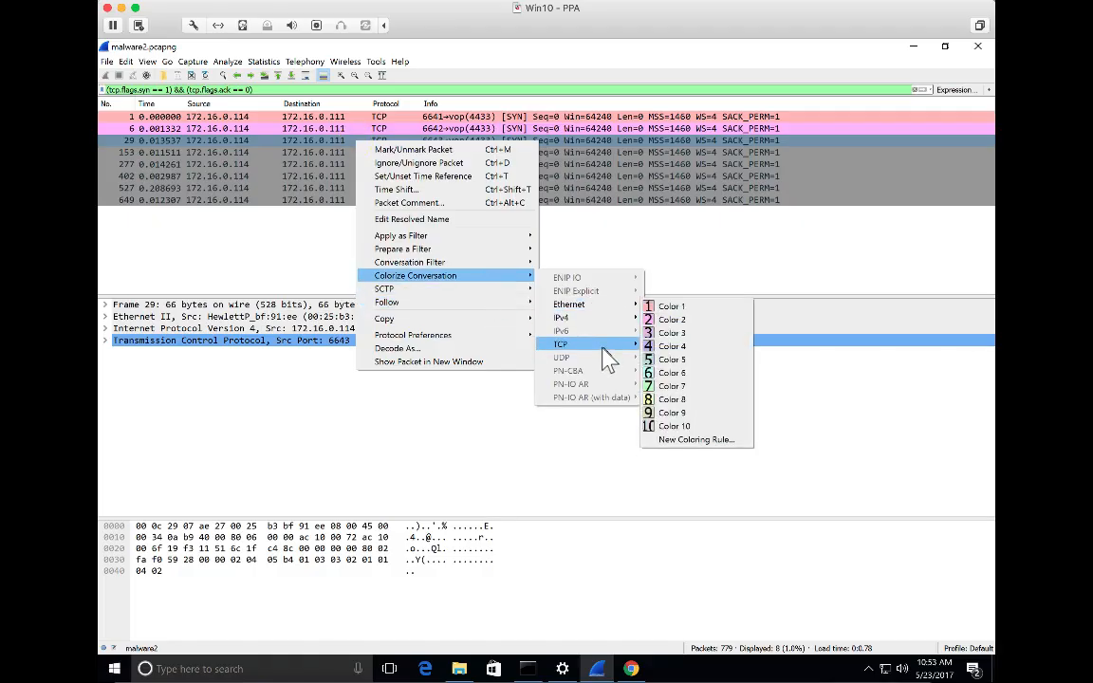
{"action": "left_click", "coordinate": [674, 374]}
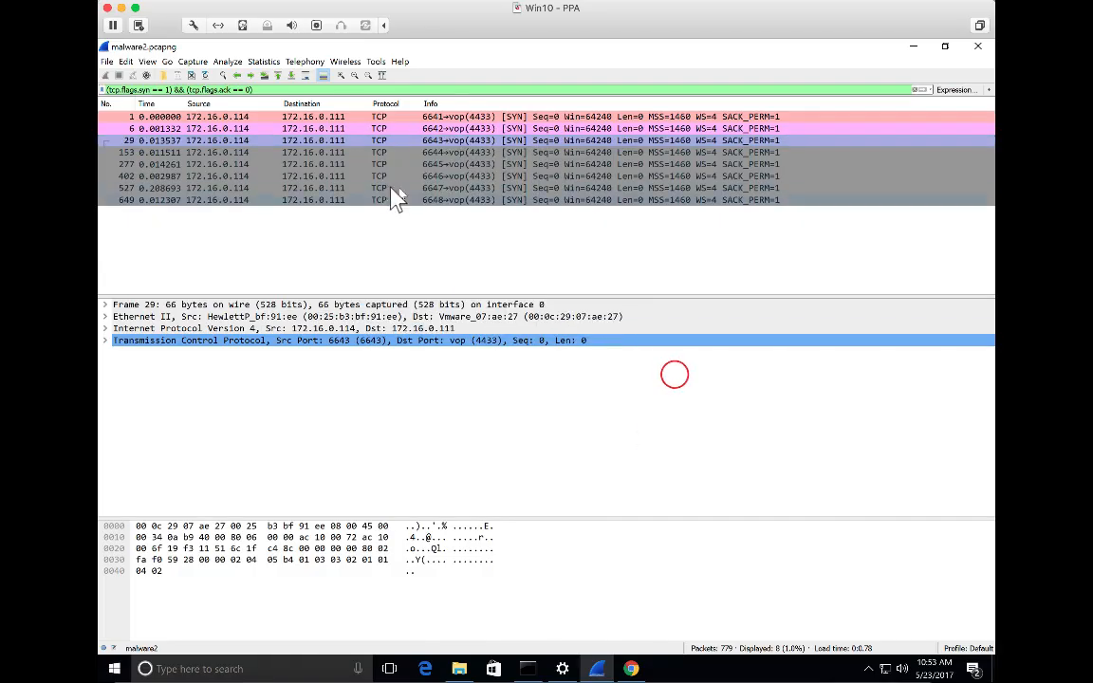
{"action": "right_click", "coordinate": [406, 154]}
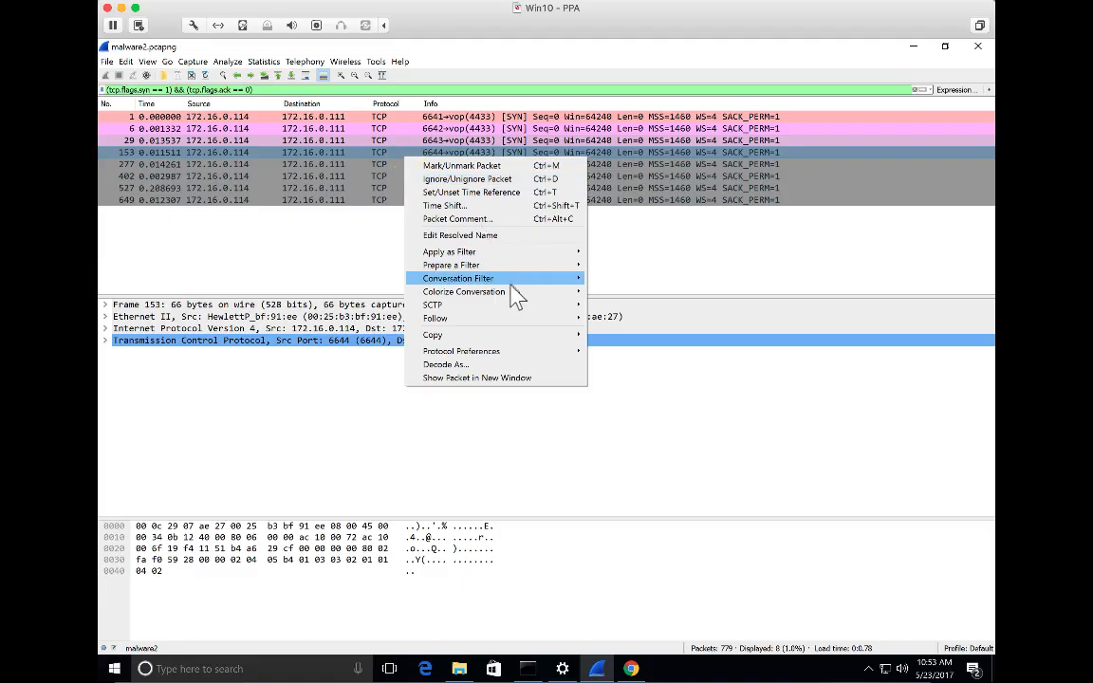
{"action": "mouse_move", "coordinate": [517, 282]}
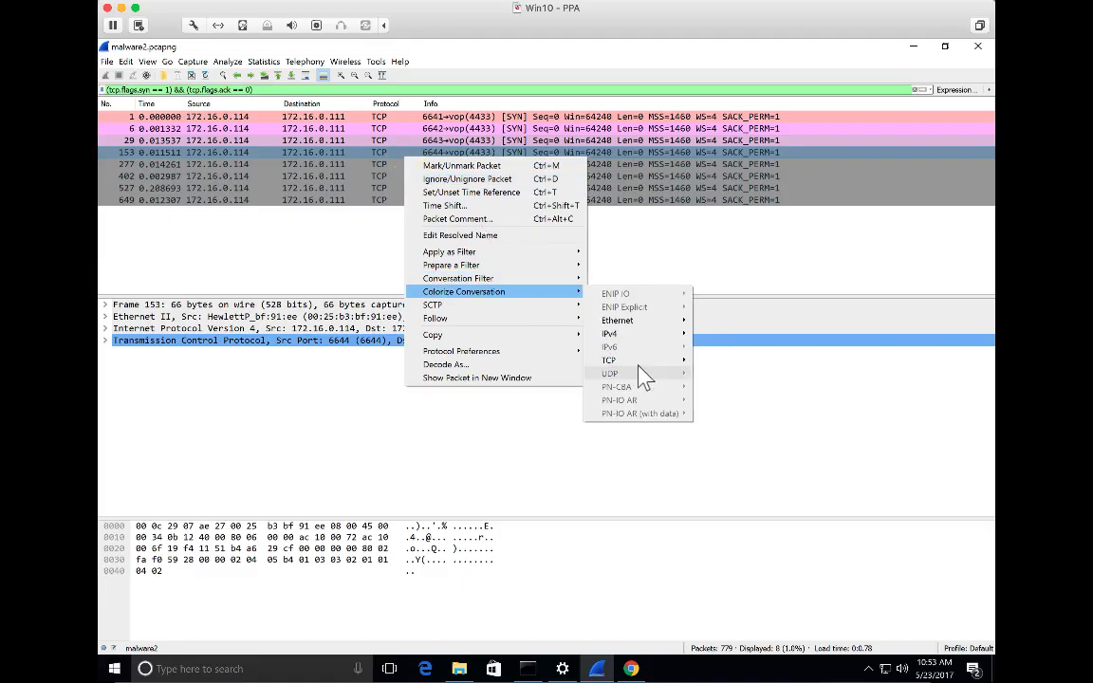
{"action": "mouse_move", "coordinate": [638, 360]}
{"action": "left_click", "coordinate": [726, 402]}
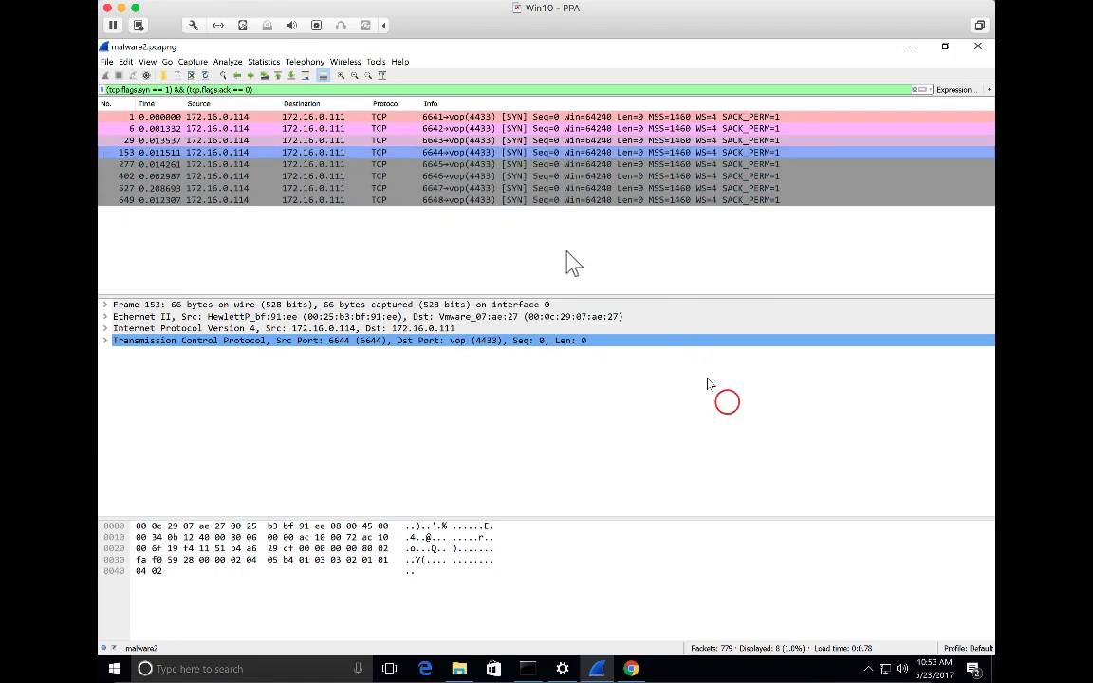
Colorize the TCP conversation from port 6645 (packet 277) with Color 5 and the one from port 6646 (packet 402) with Color 6
{"action": "right_click", "coordinate": [372, 165]}
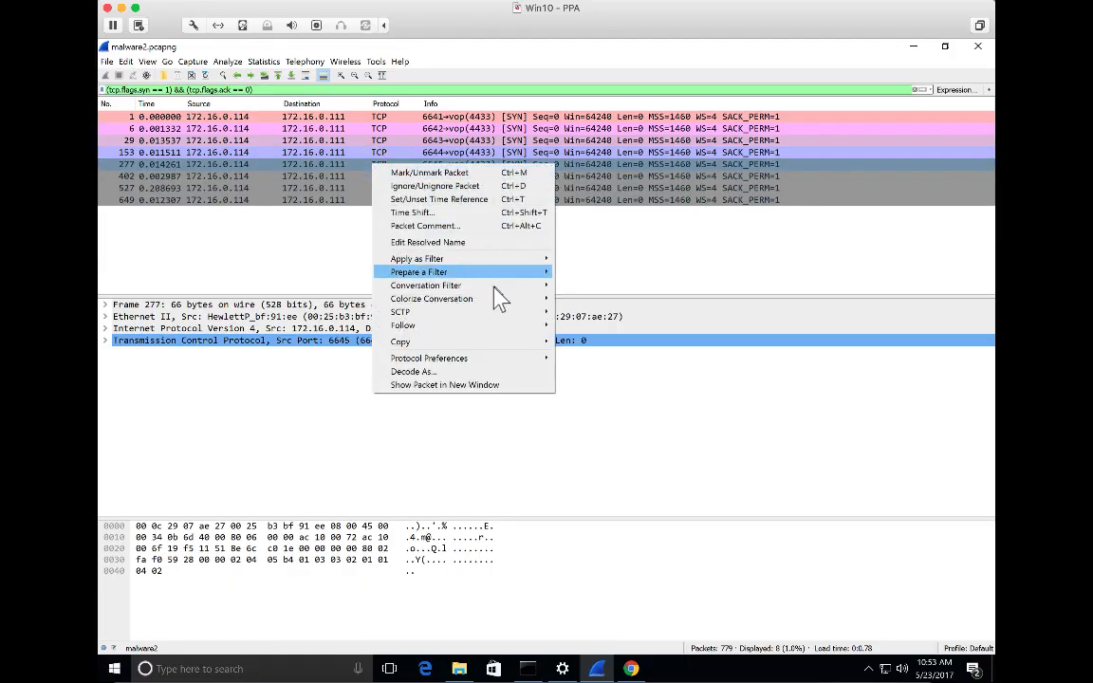
{"action": "mouse_move", "coordinate": [500, 300]}
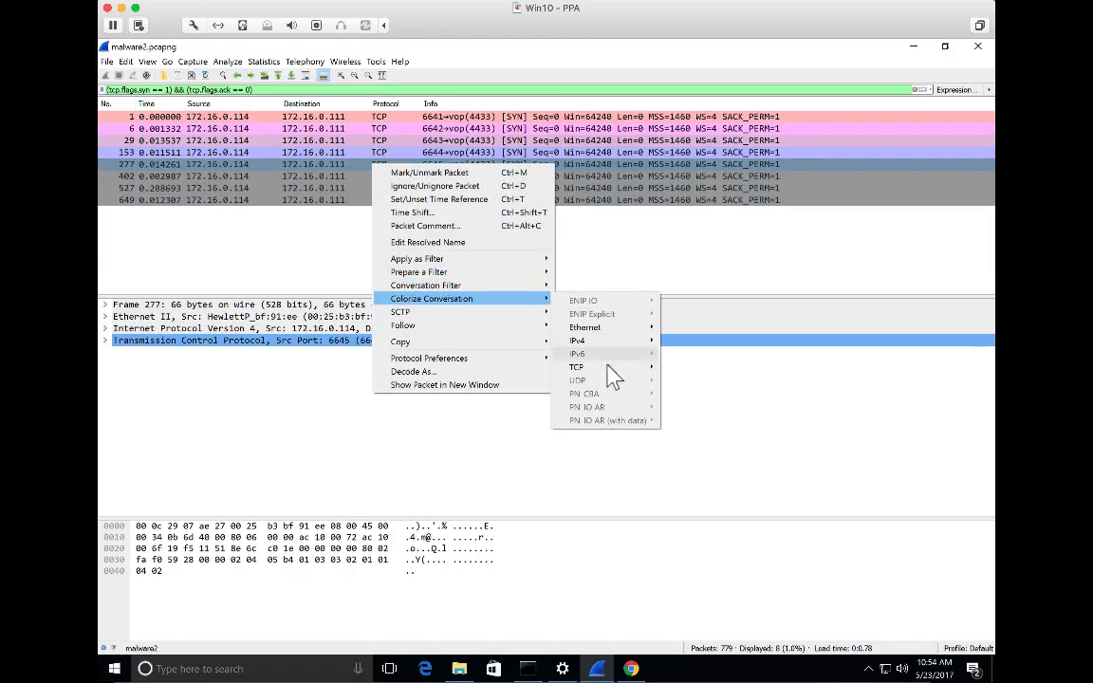
{"action": "mouse_move", "coordinate": [610, 368]}
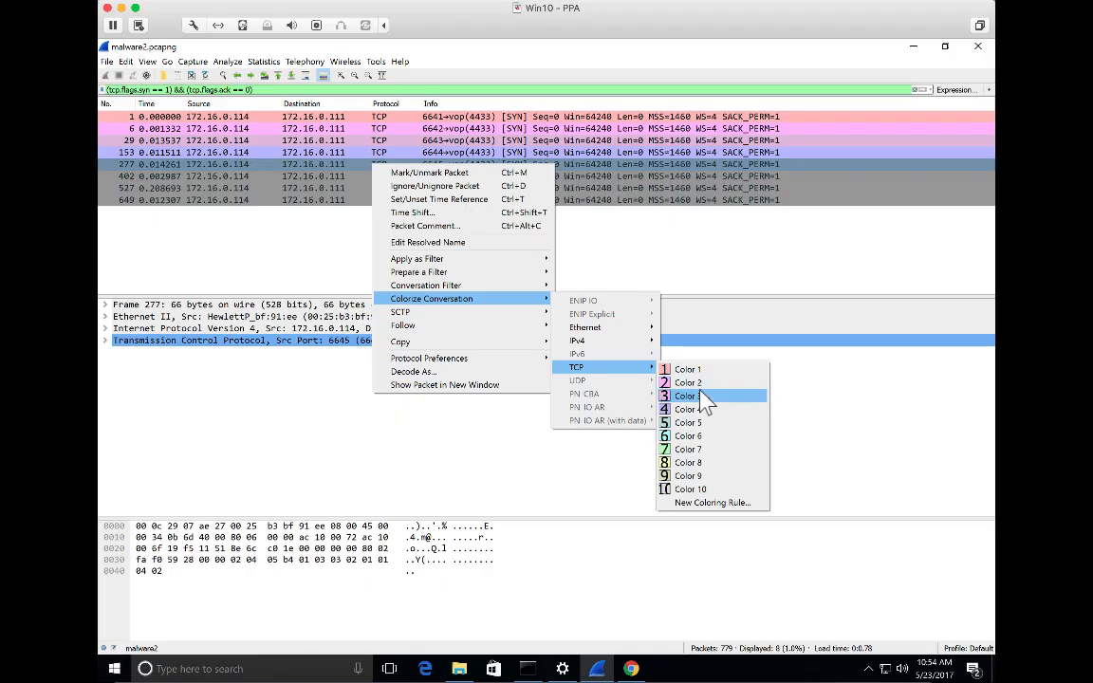
{"action": "left_click", "coordinate": [703, 420]}
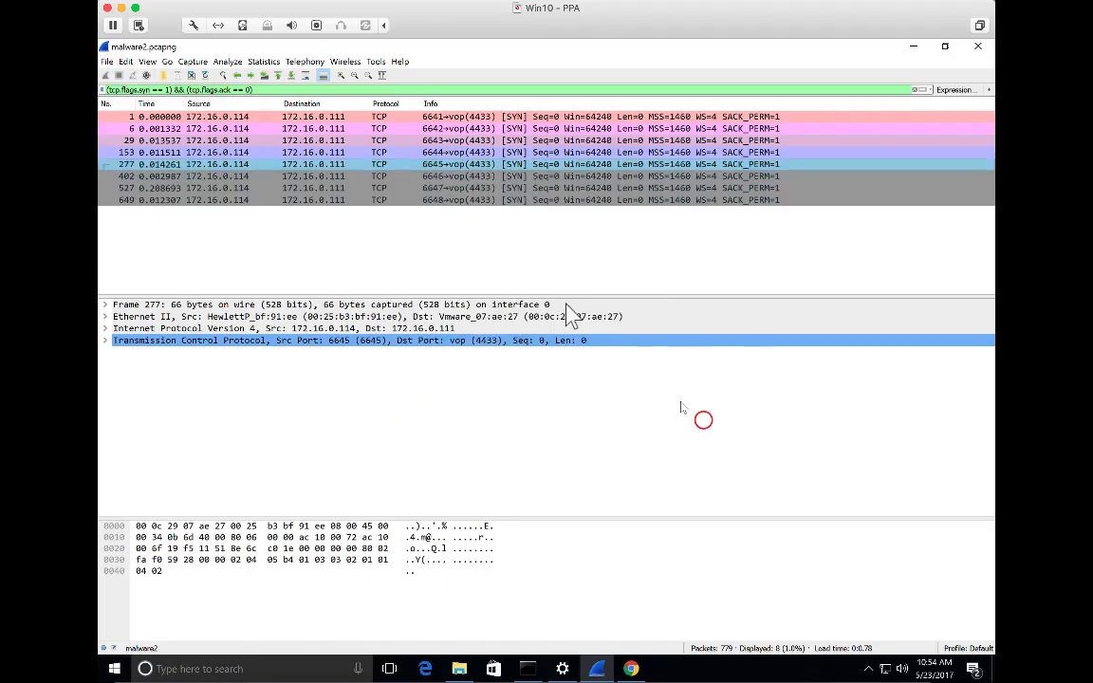
{"action": "right_click", "coordinate": [409, 178]}
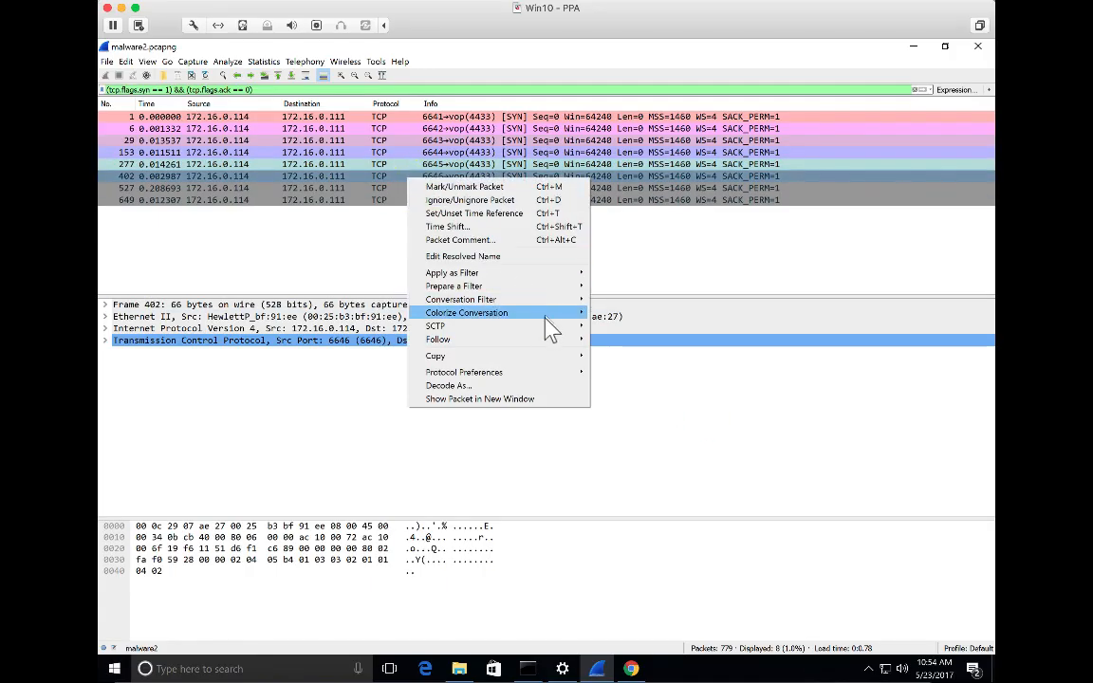
{"action": "mouse_move", "coordinate": [551, 317]}
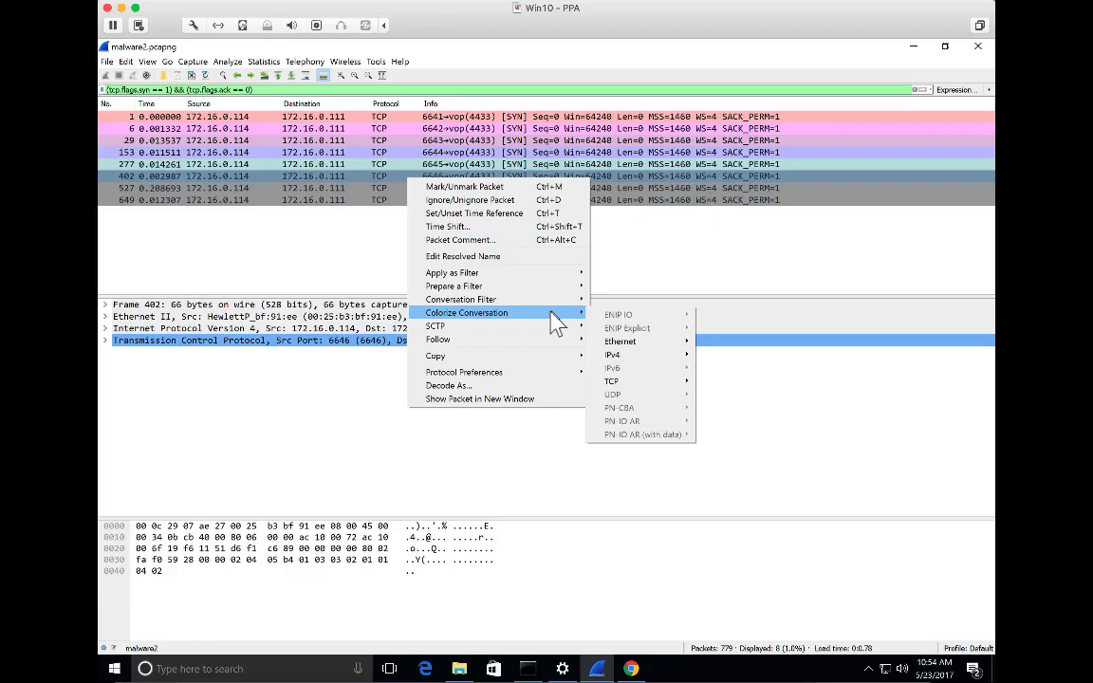
{"action": "mouse_move", "coordinate": [628, 381]}
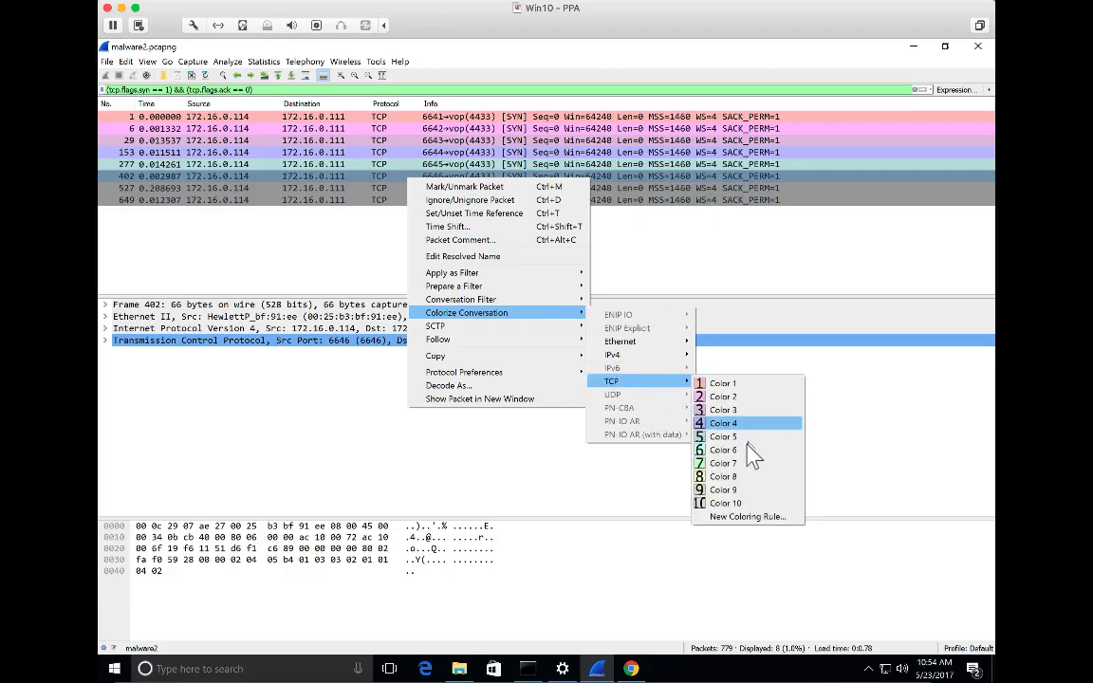
{"action": "left_click", "coordinate": [745, 452]}
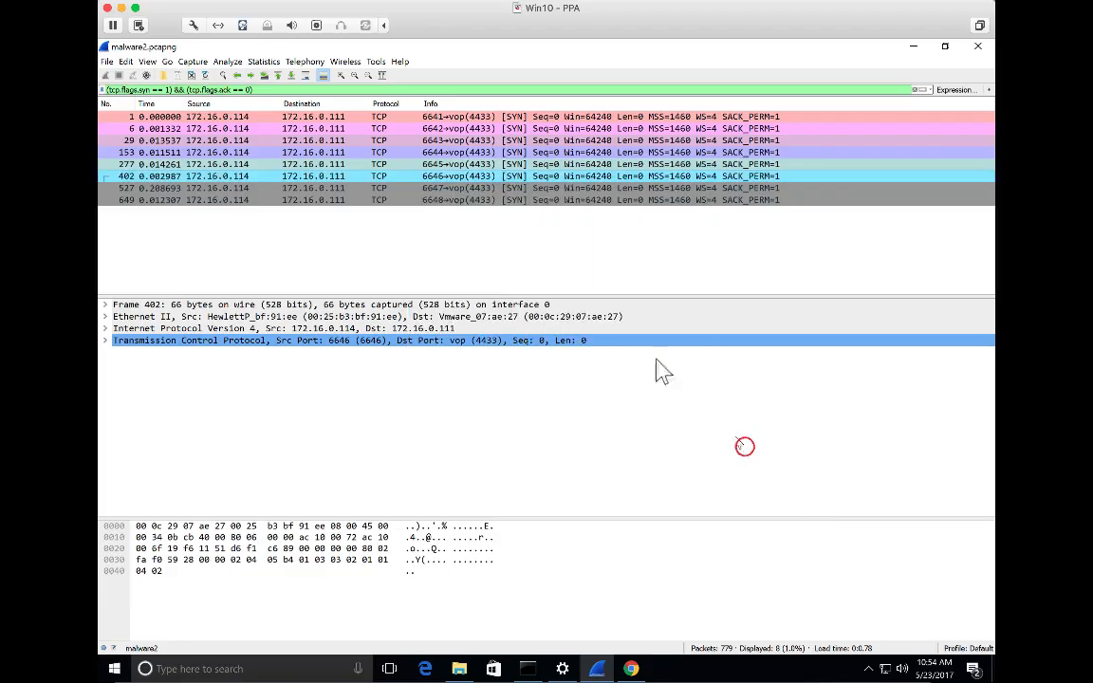
Colorize the TCP conversation from port 6647 (packet 527) with Color 7 and the one from port 6648 (packet 649) with Color 8
{"action": "right_click", "coordinate": [408, 190]}
{"action": "mouse_move", "coordinate": [543, 327]}
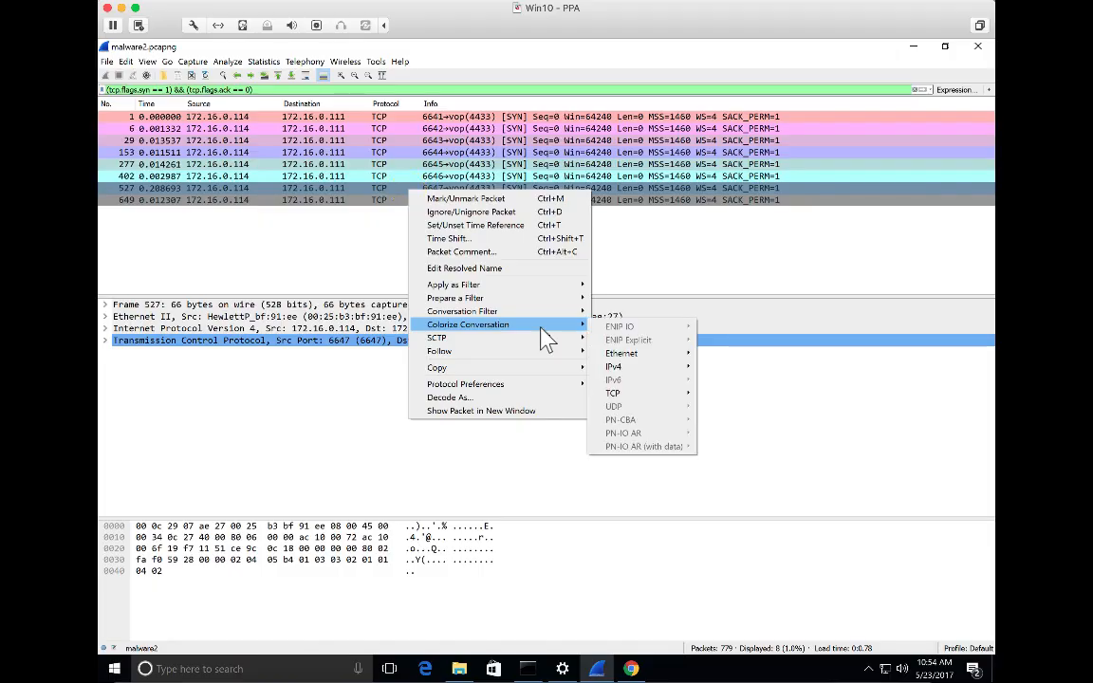
{"action": "mouse_move", "coordinate": [665, 397]}
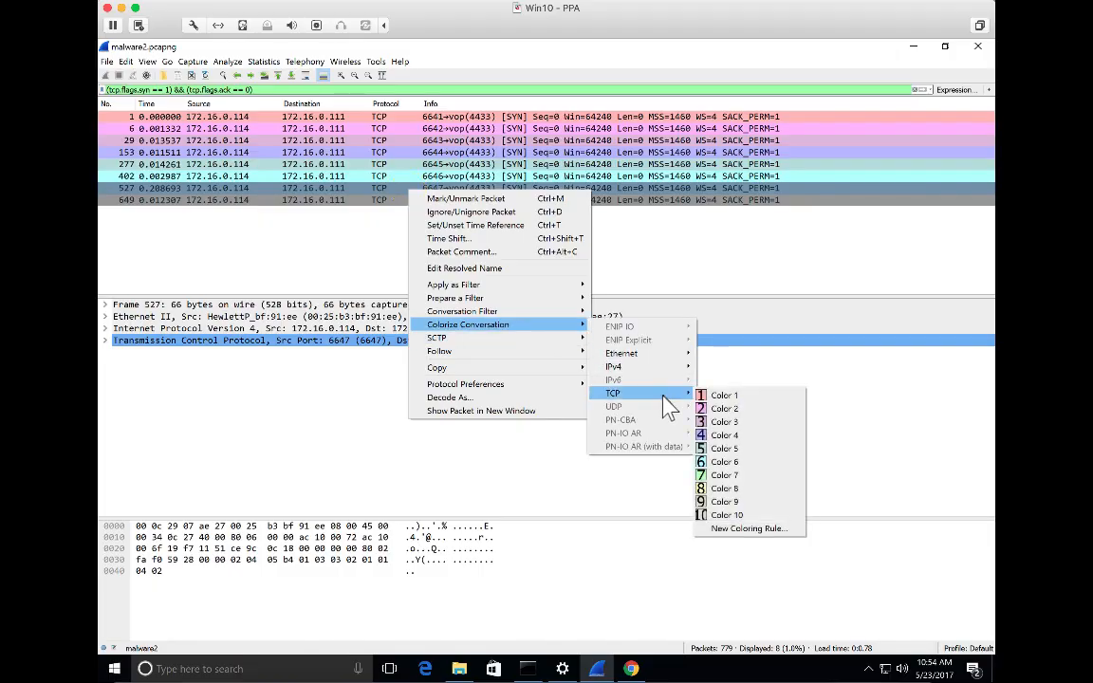
{"action": "left_click", "coordinate": [739, 475]}
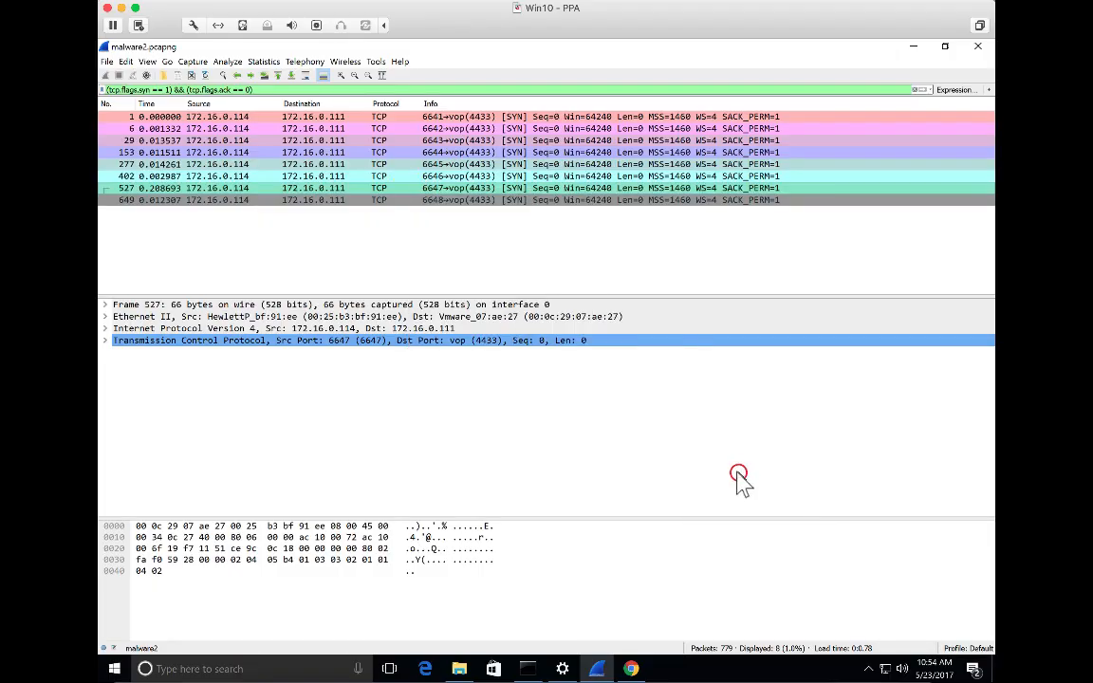
{"action": "right_click", "coordinate": [452, 203]}
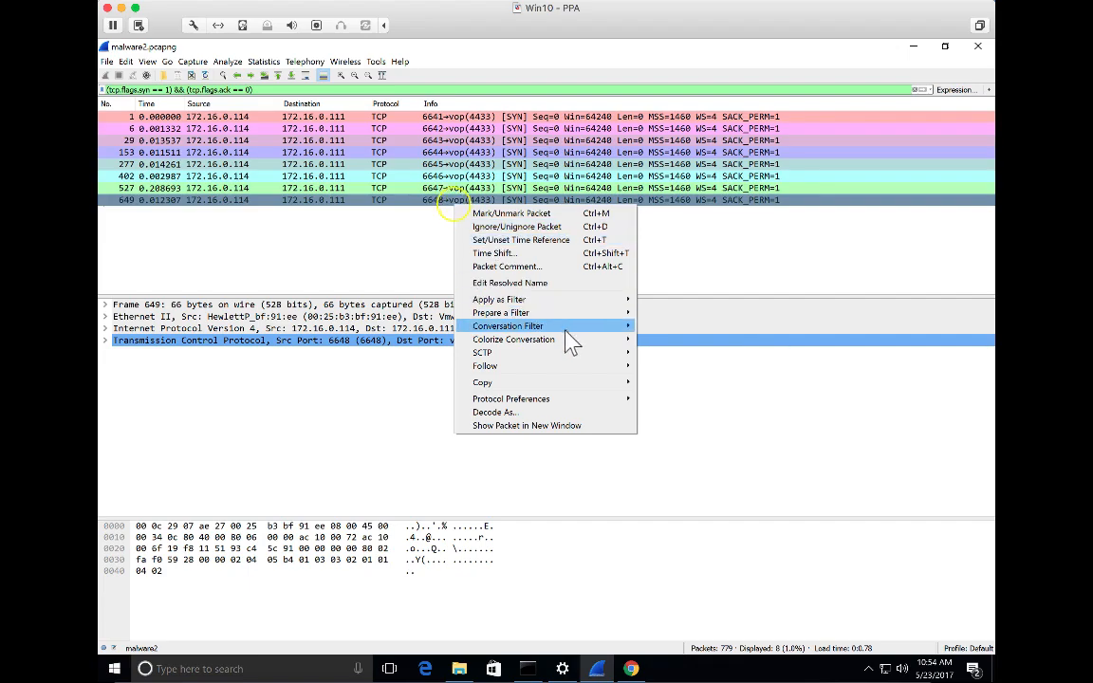
{"action": "mouse_move", "coordinate": [569, 339]}
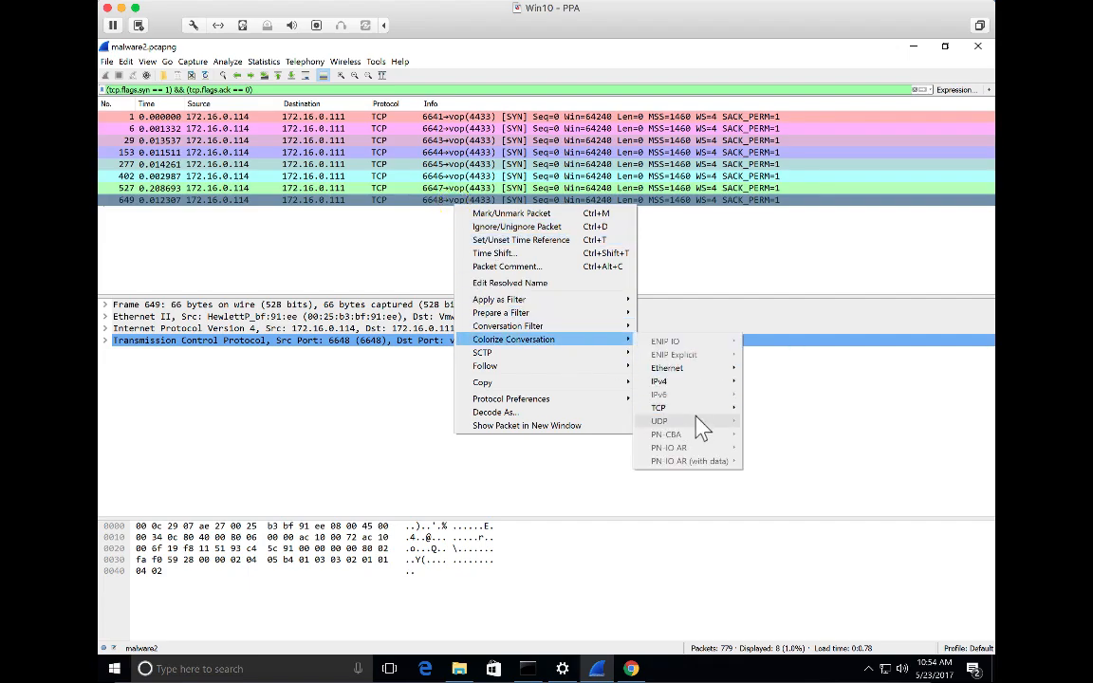
{"action": "mouse_move", "coordinate": [700, 409]}
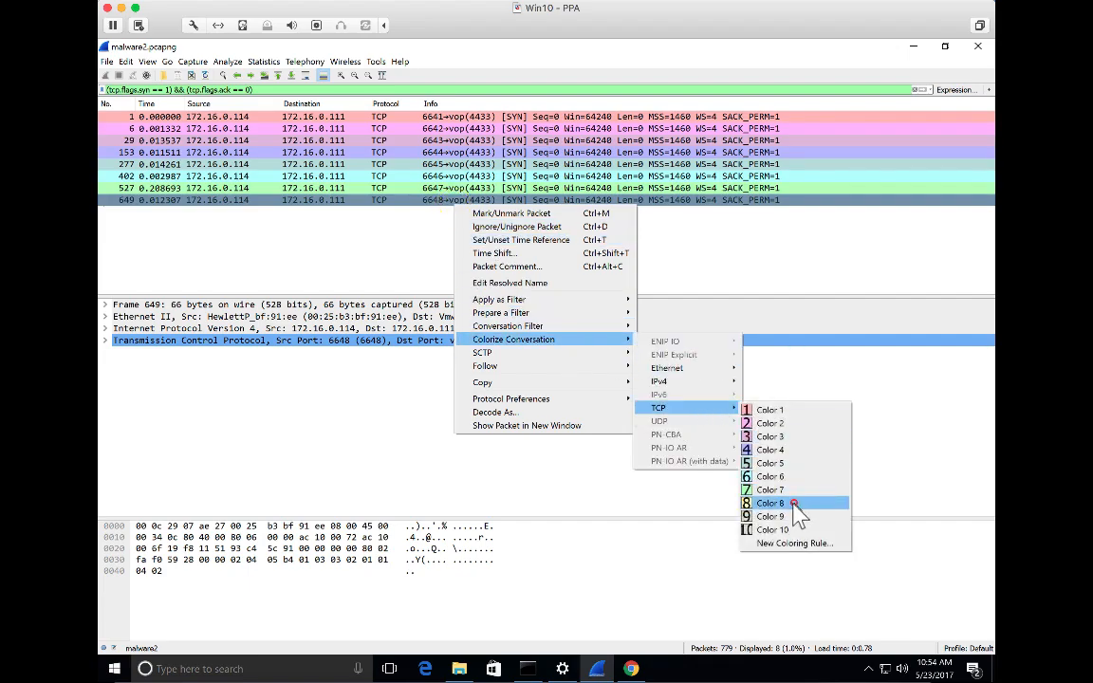
{"action": "left_click", "coordinate": [793, 503]}
Select packet 1 and clear the SYN display filter to show the whole capture
{"action": "left_click", "coordinate": [542, 276]}
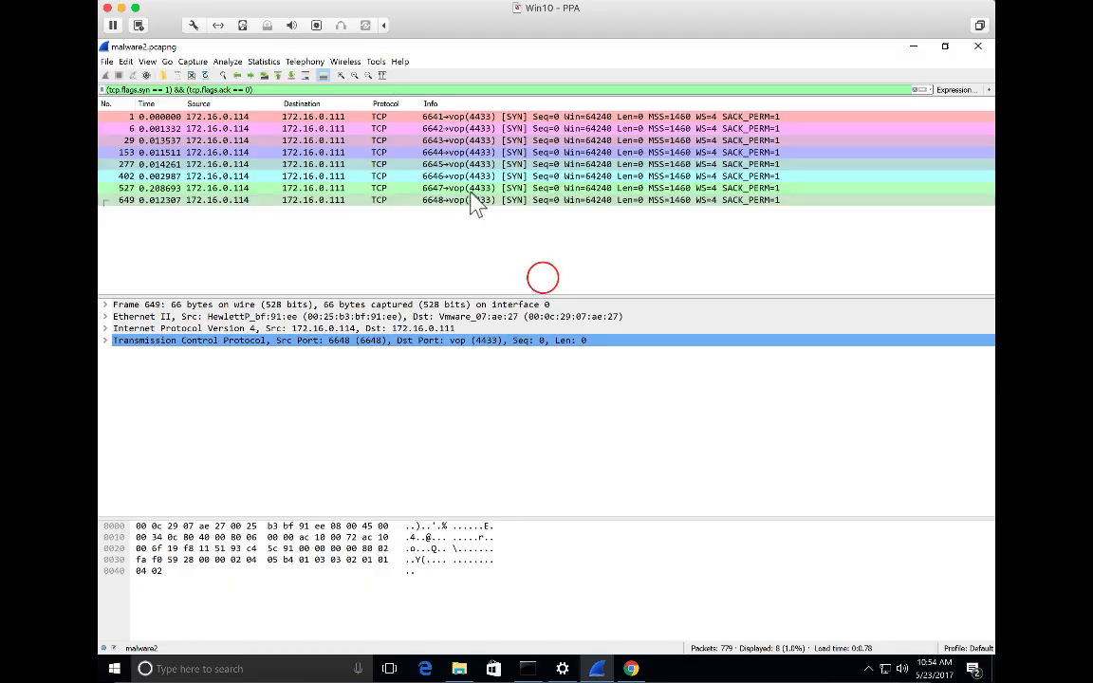
{"action": "left_click", "coordinate": [474, 116]}
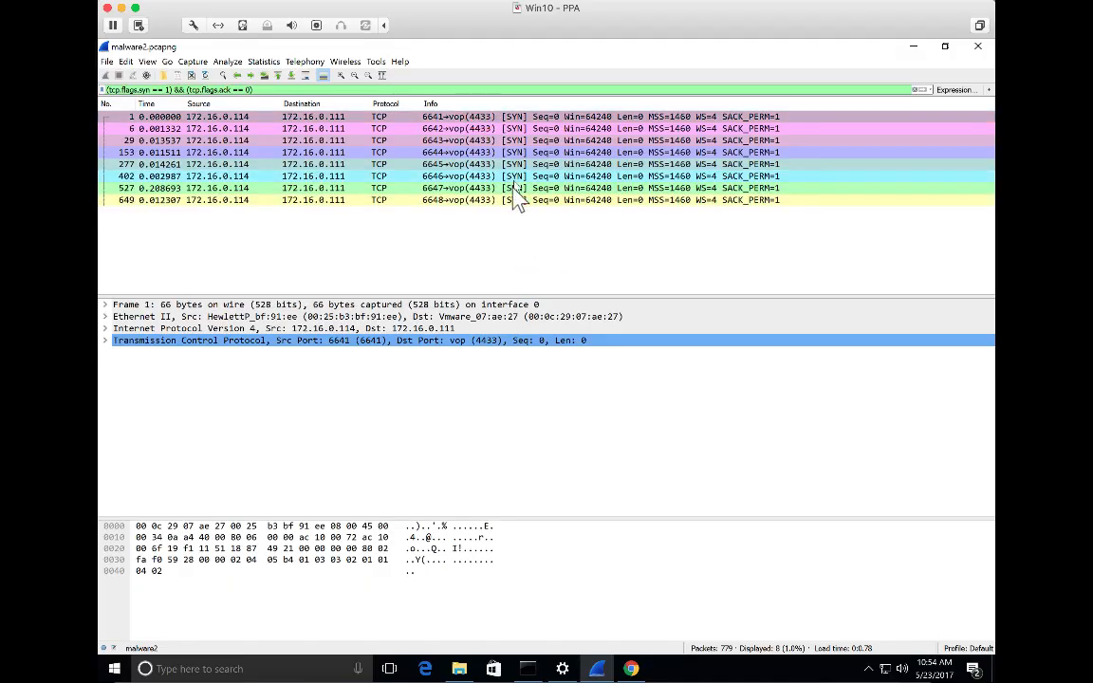
{"action": "left_click", "coordinate": [917, 89]}
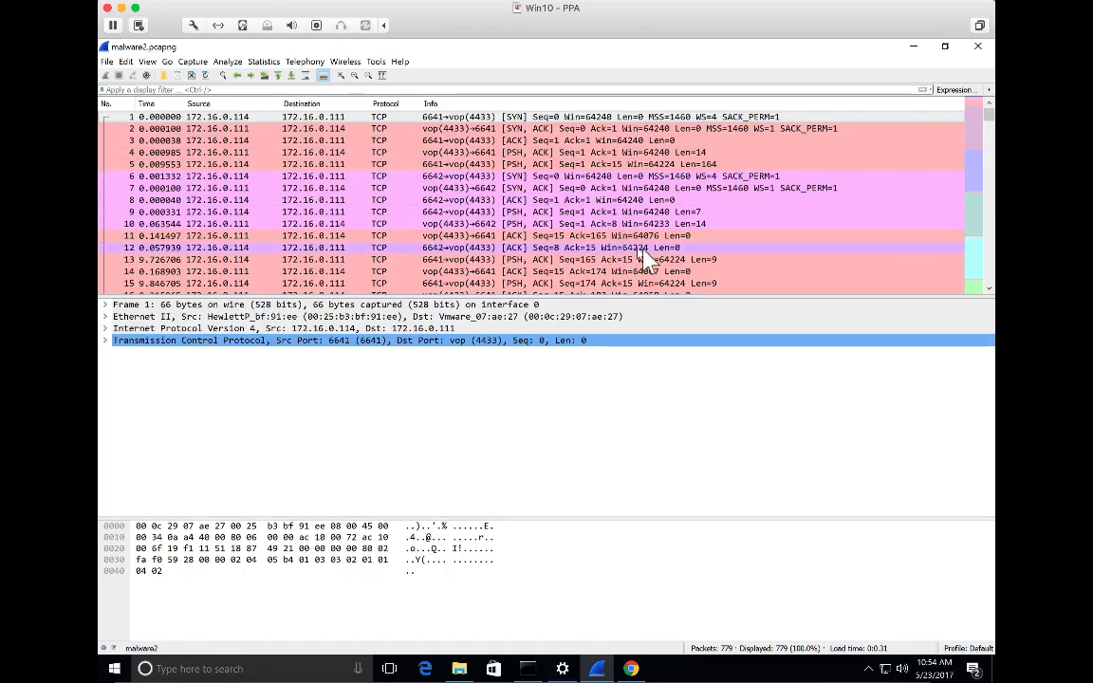
Examine how the colorized TCP conversations start and follow each other through the full packet list
{"action": "left_click", "coordinate": [546, 164]}
{"action": "left_click", "coordinate": [544, 175]}
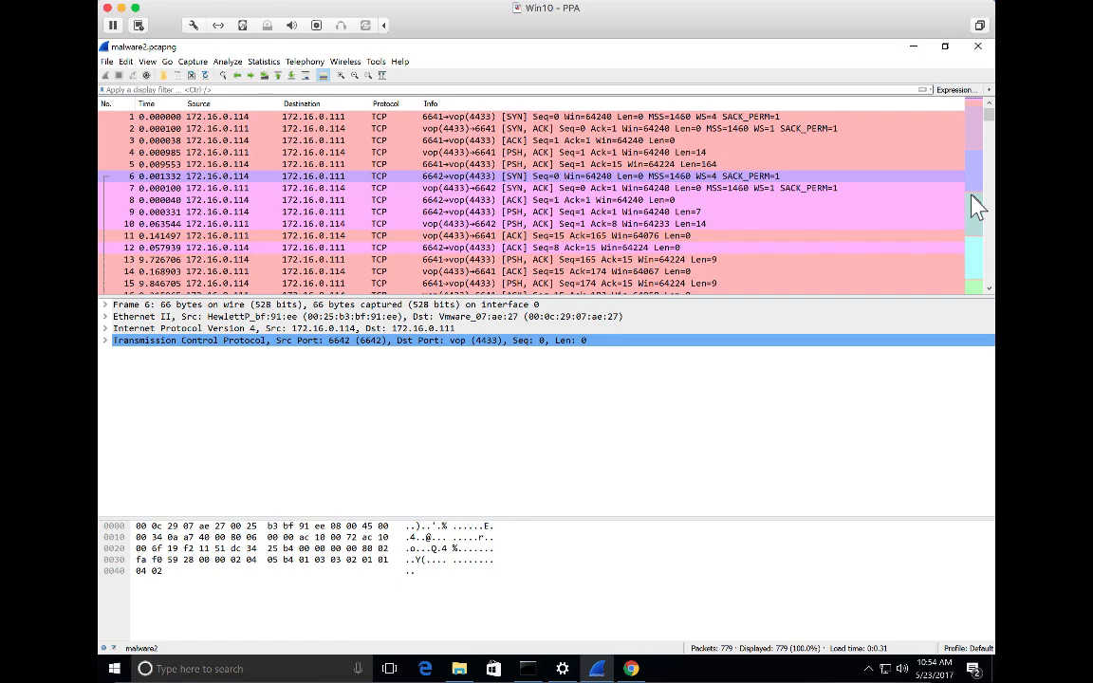
{"action": "left_click", "coordinate": [609, 116]}
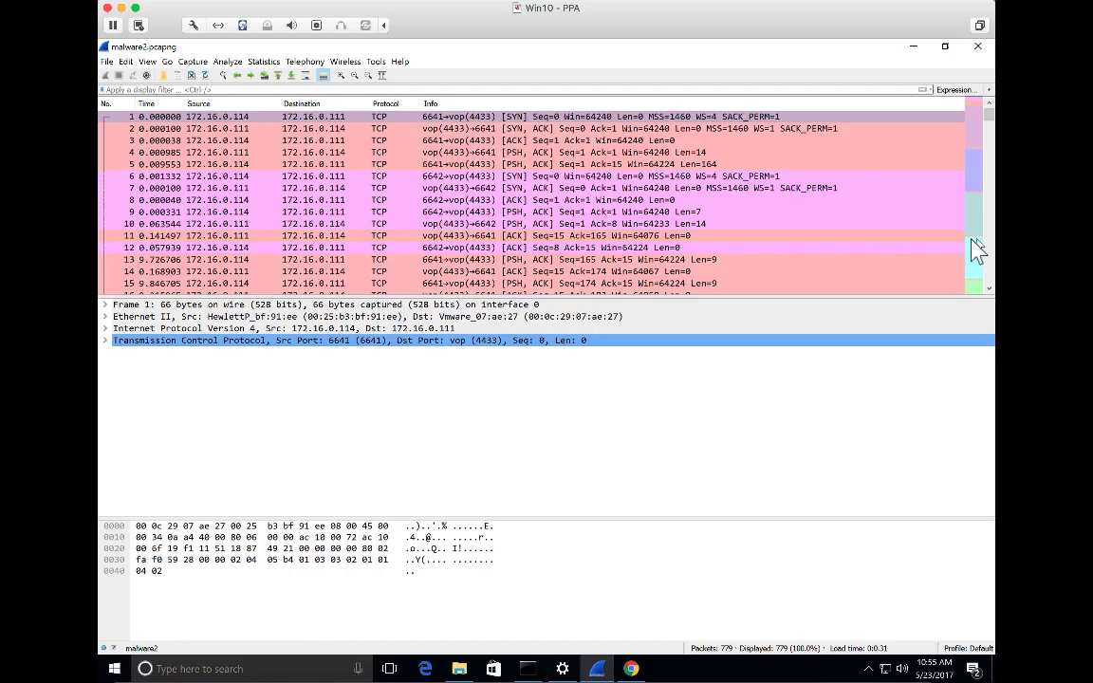
{"action": "scroll", "coordinate": [977, 285], "scroll_direction": "down", "scroll_amount": 4}
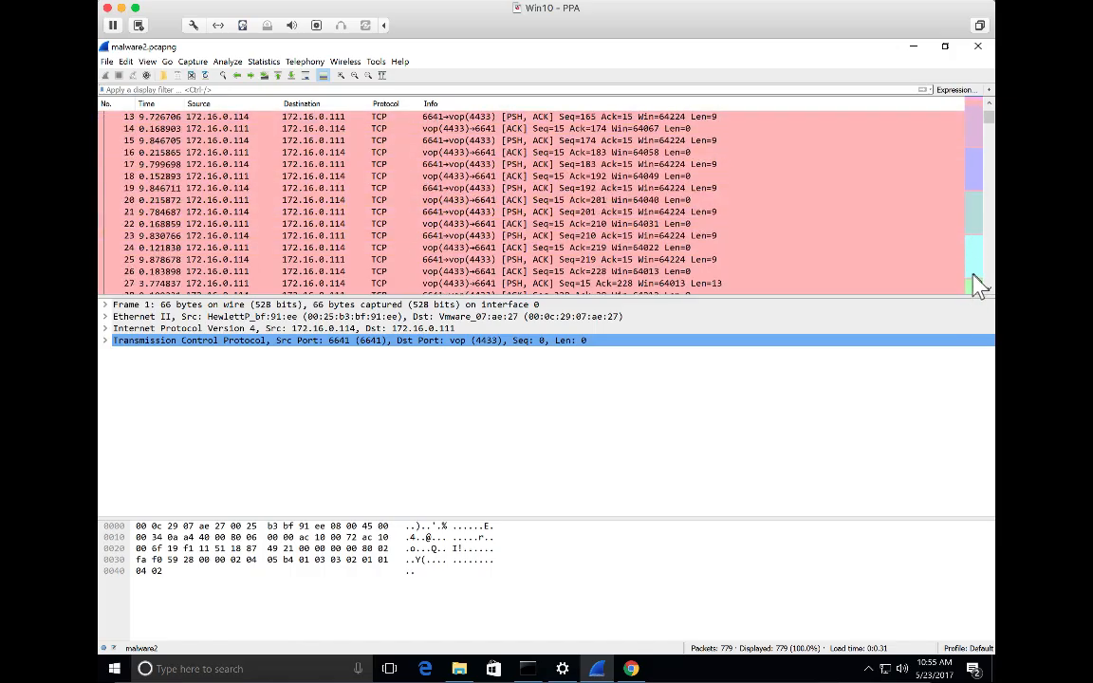
{"action": "scroll", "coordinate": [975, 283], "scroll_direction": "down", "scroll_amount": 13}
{"action": "scroll", "coordinate": [887, 171], "scroll_direction": "up", "scroll_amount": 17}
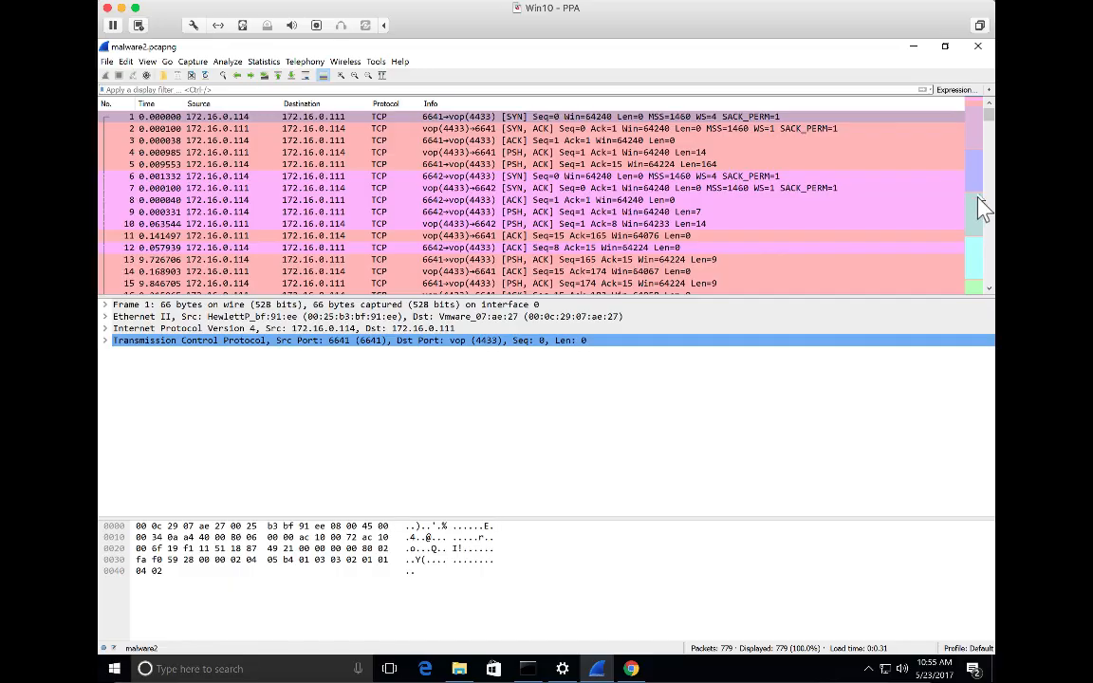
{"action": "scroll", "coordinate": [980, 232], "scroll_direction": "down", "scroll_amount": 18}
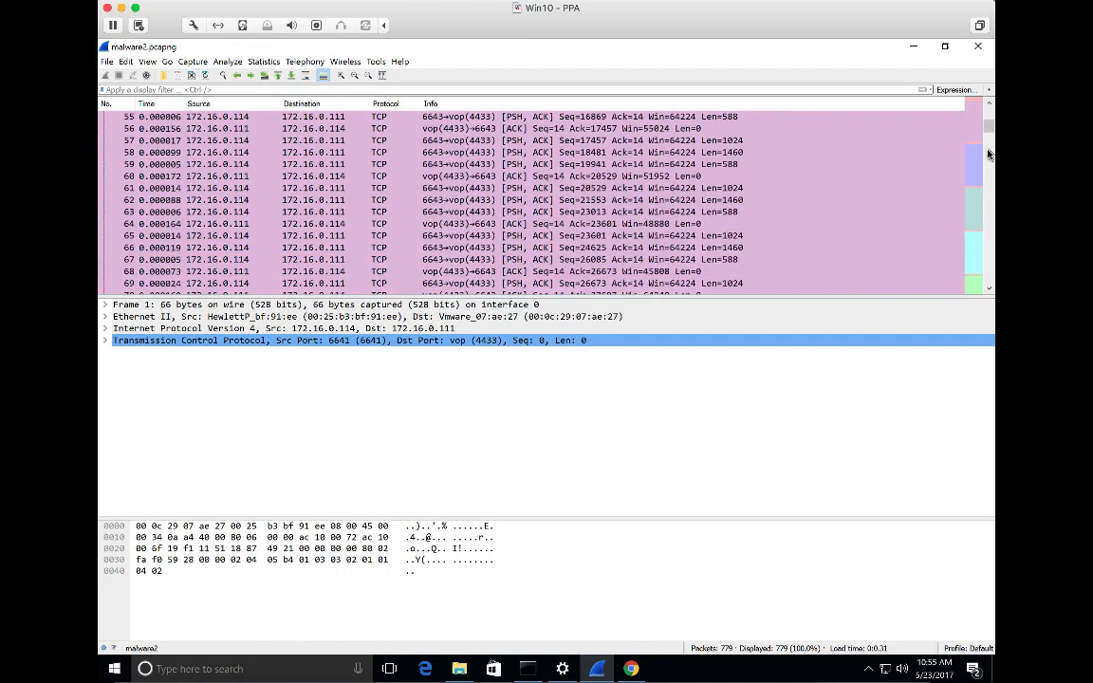
{"action": "mouse_move", "coordinate": [991, 129]}
{"action": "left_mouse_down"}
{"action": "mouse_move", "coordinate": [987, 275]}
{"action": "mouse_move", "coordinate": [988, 112]}
{"action": "left_mouse_up"}
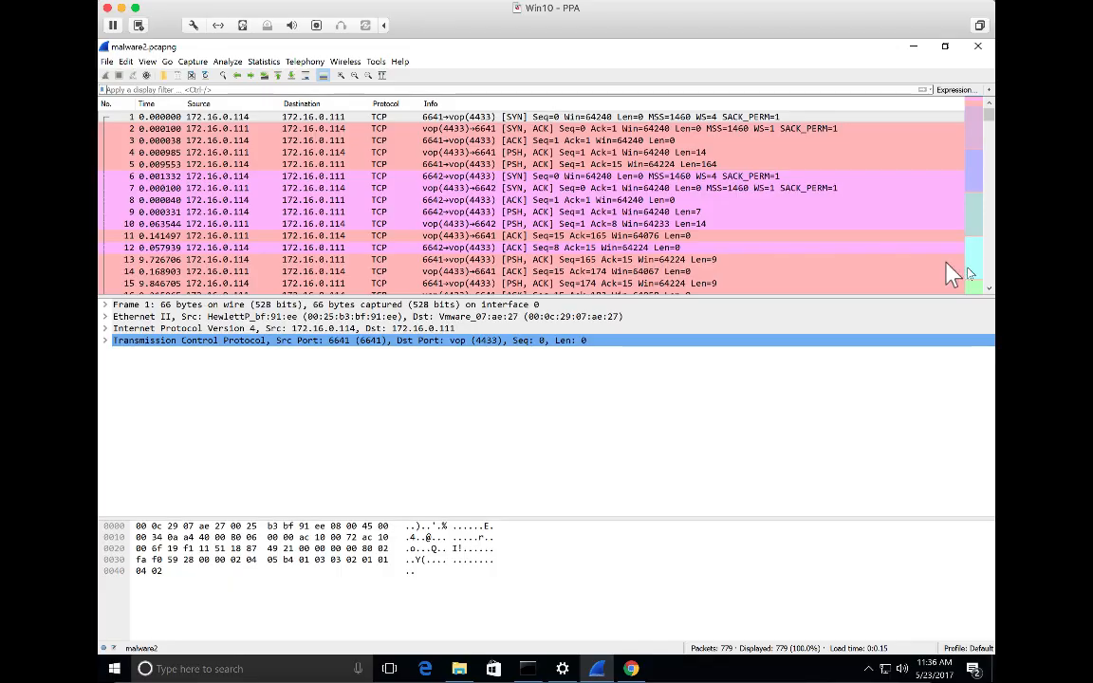
Follow the TCP stream of packet 1, the conversation from port 6641
{"action": "right_click", "coordinate": [708, 115]}
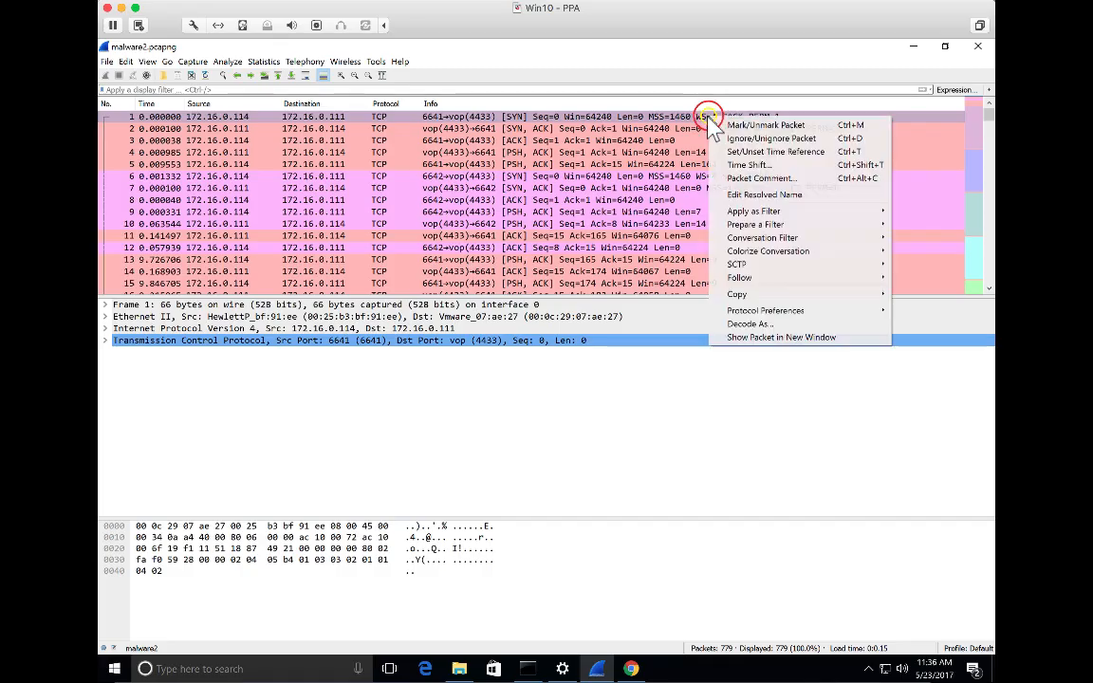
{"action": "left_click", "coordinate": [654, 118]}
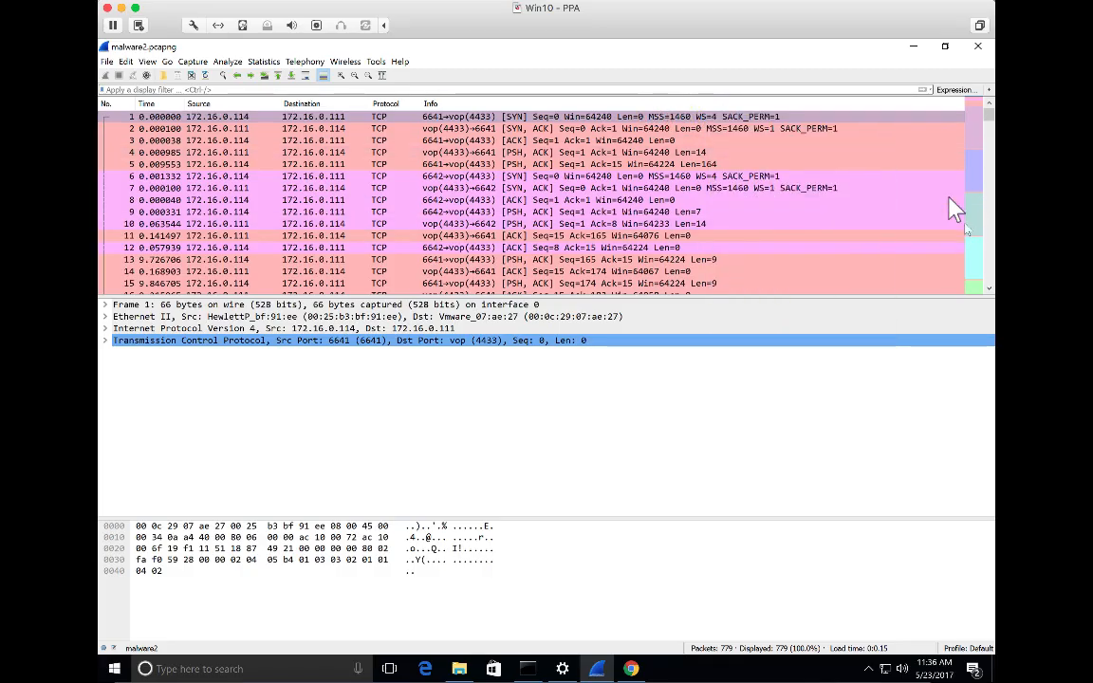
{"action": "right_click", "coordinate": [788, 118]}
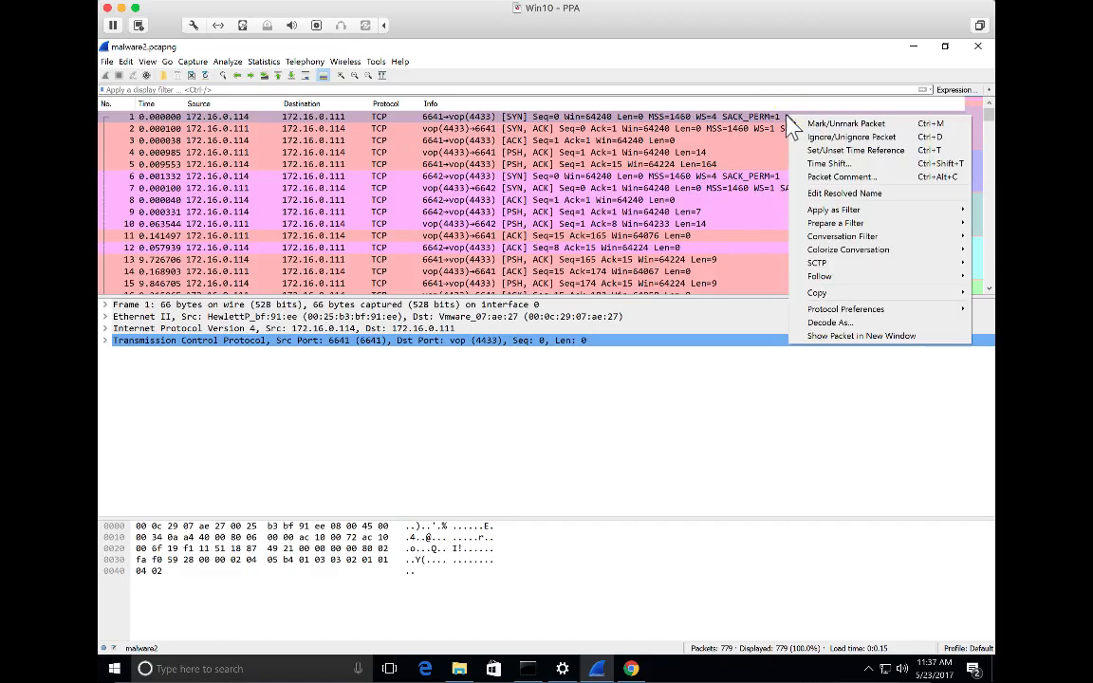
{"action": "mouse_move", "coordinate": [840, 278]}
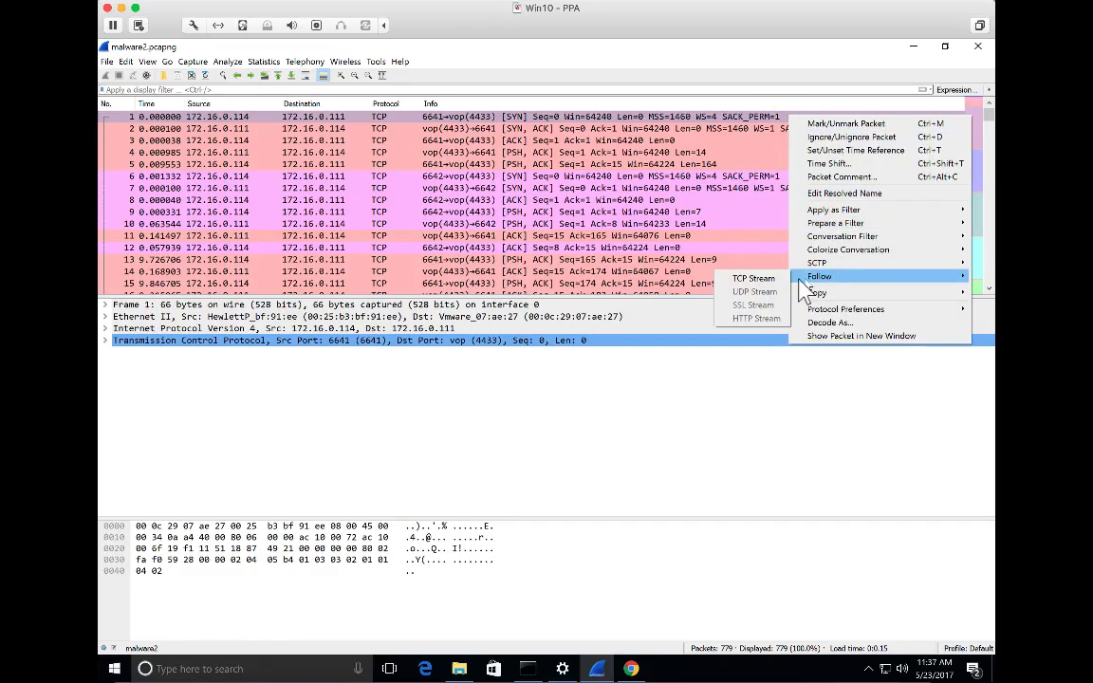
{"action": "left_click", "coordinate": [773, 282]}
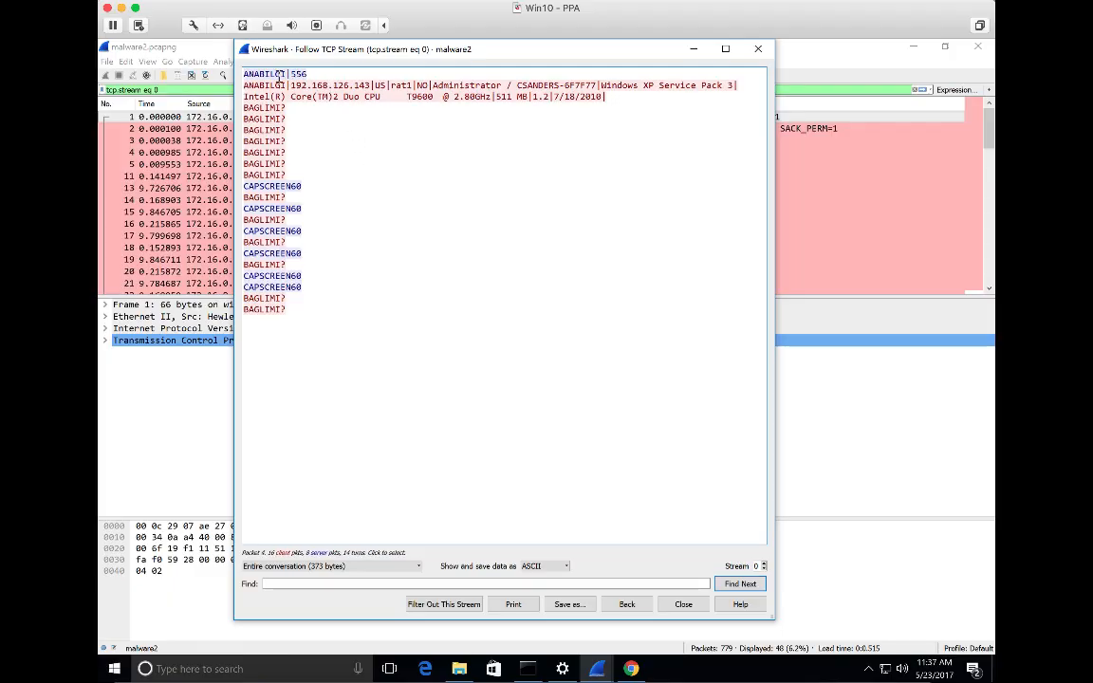
Examine the ANABILGI command and the client's reply in the stream for its IP address, country, host name and operating system fields
{"action": "left_click_drag", "start_coordinate": [245, 74], "coordinate": [282, 74]}
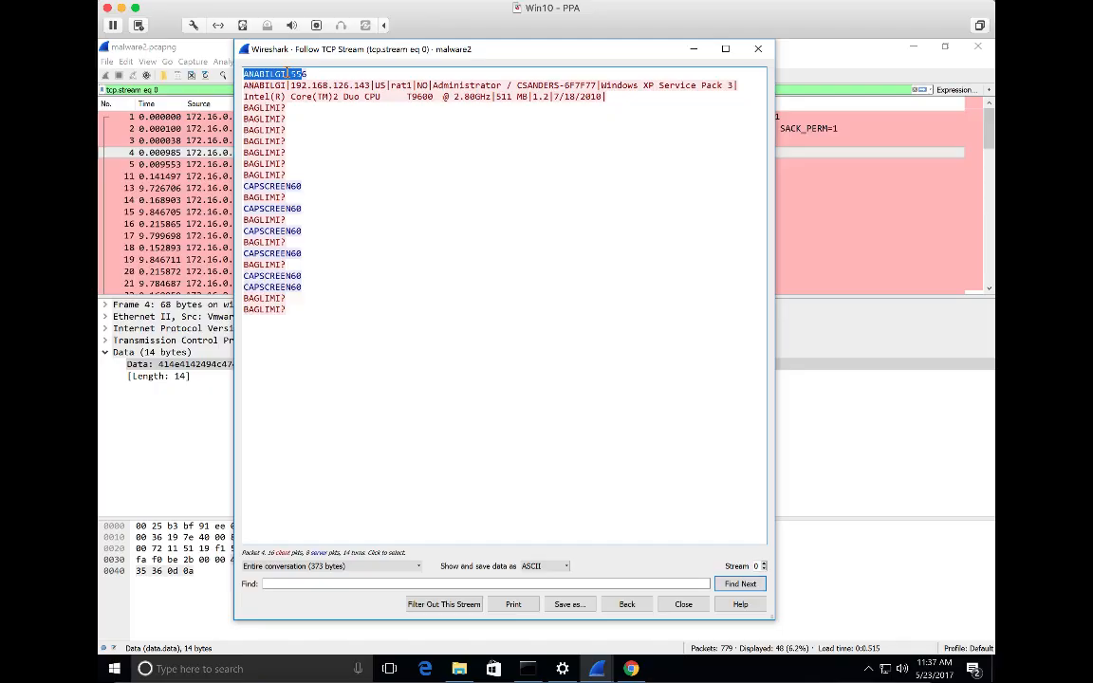
{"action": "left_click", "coordinate": [299, 73]}
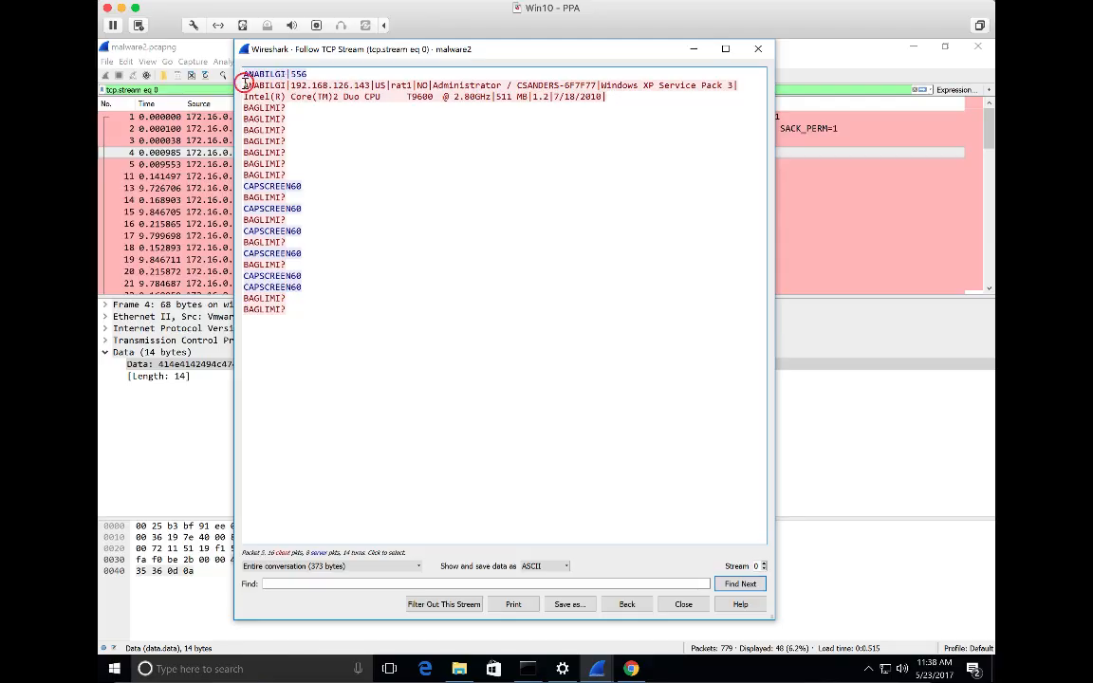
{"action": "left_click_drag", "start_coordinate": [244, 84], "coordinate": [287, 84]}
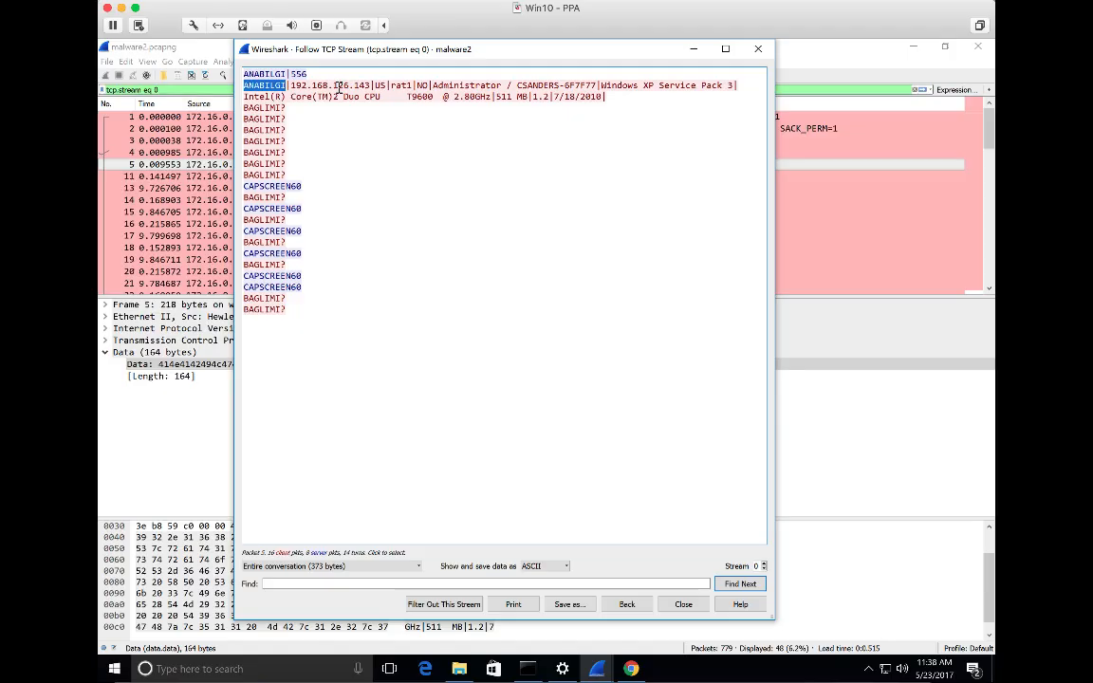
{"action": "left_click_drag", "start_coordinate": [338, 86], "coordinate": [370, 87]}
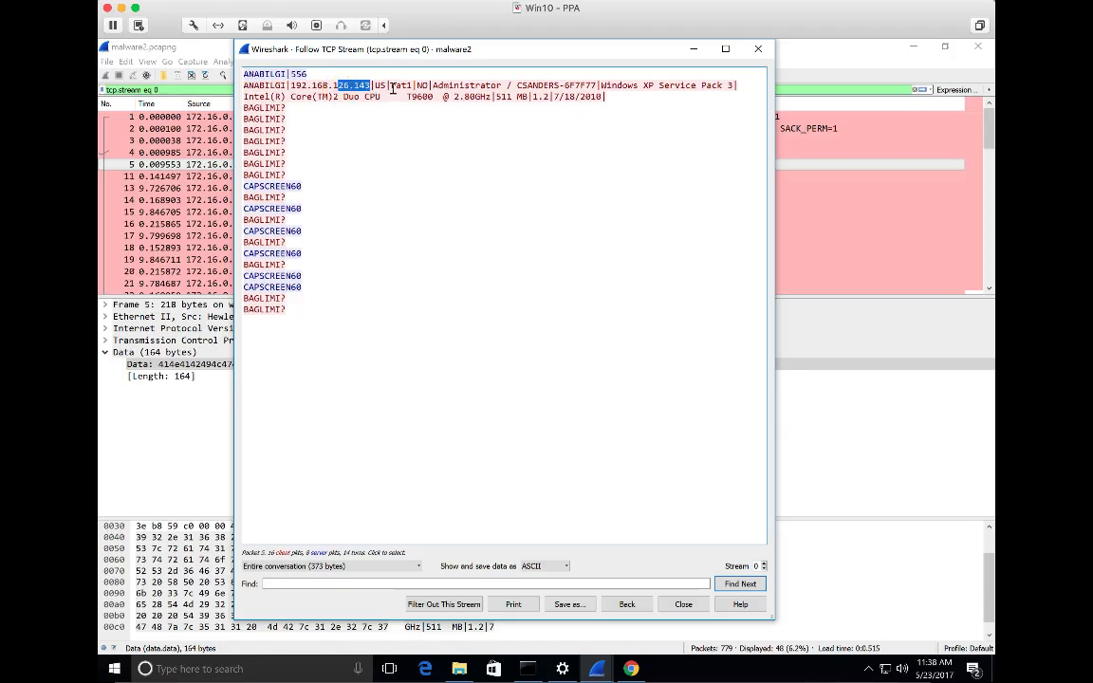
{"action": "double_click", "coordinate": [380, 86]}
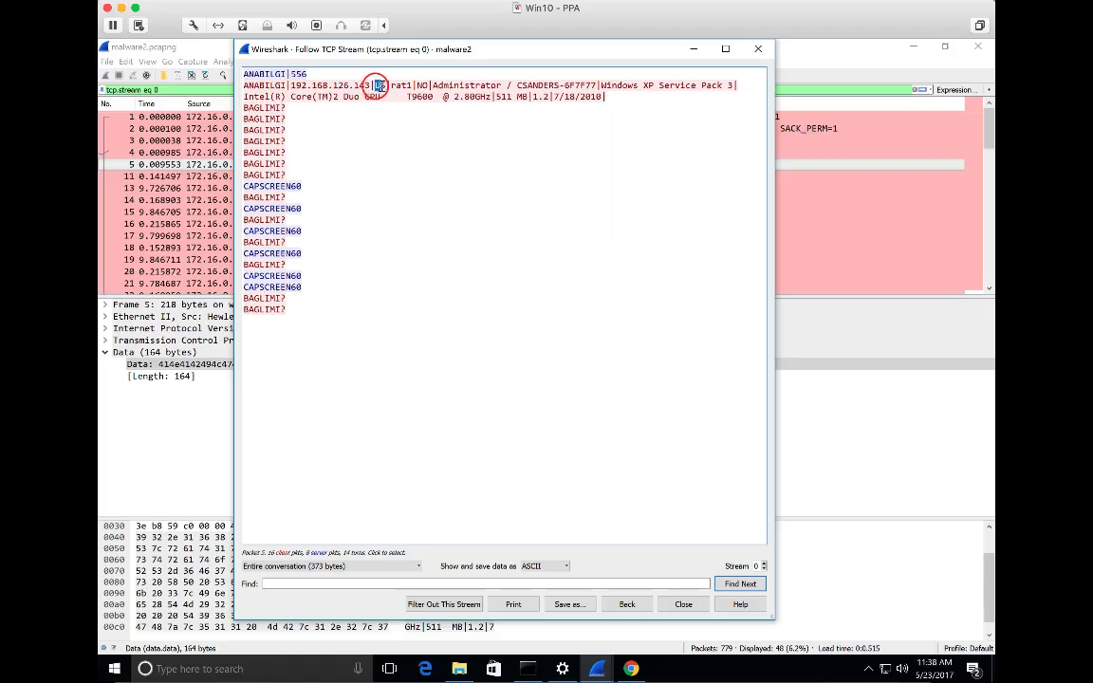
{"action": "left_click_drag", "start_coordinate": [432, 85], "coordinate": [598, 86]}
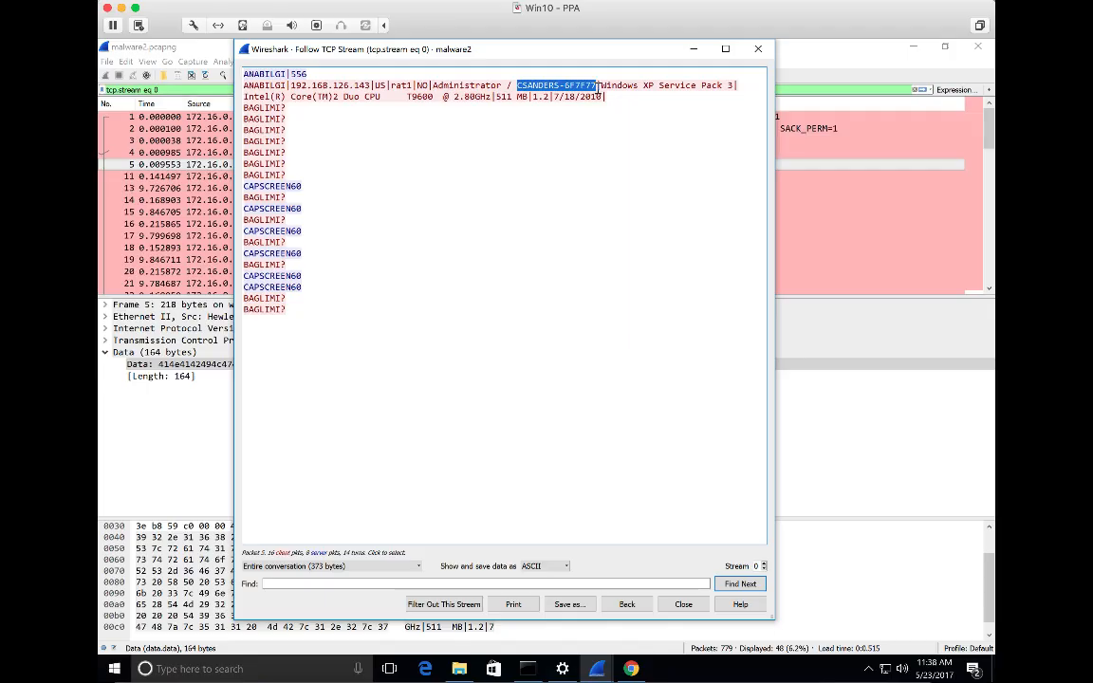
{"action": "left_click_drag", "start_coordinate": [602, 85], "coordinate": [730, 88]}
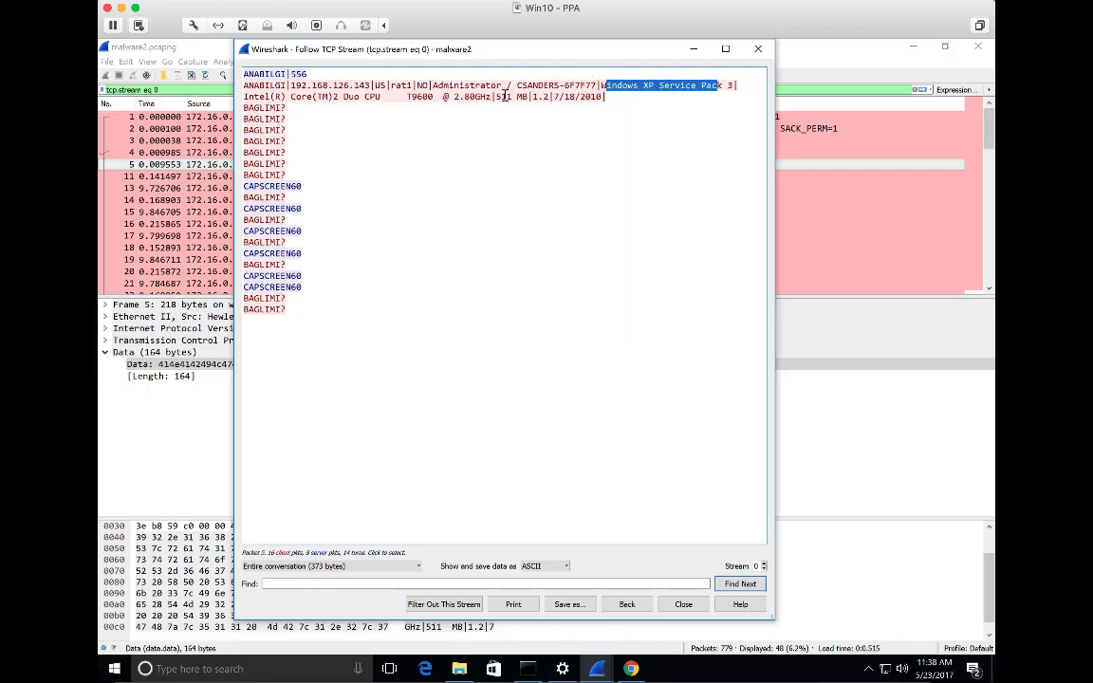
Examine the processor and memory fields of the client's reply and compare the ANABILGI command with its response
{"action": "left_click_drag", "start_coordinate": [500, 96], "coordinate": [302, 97]}
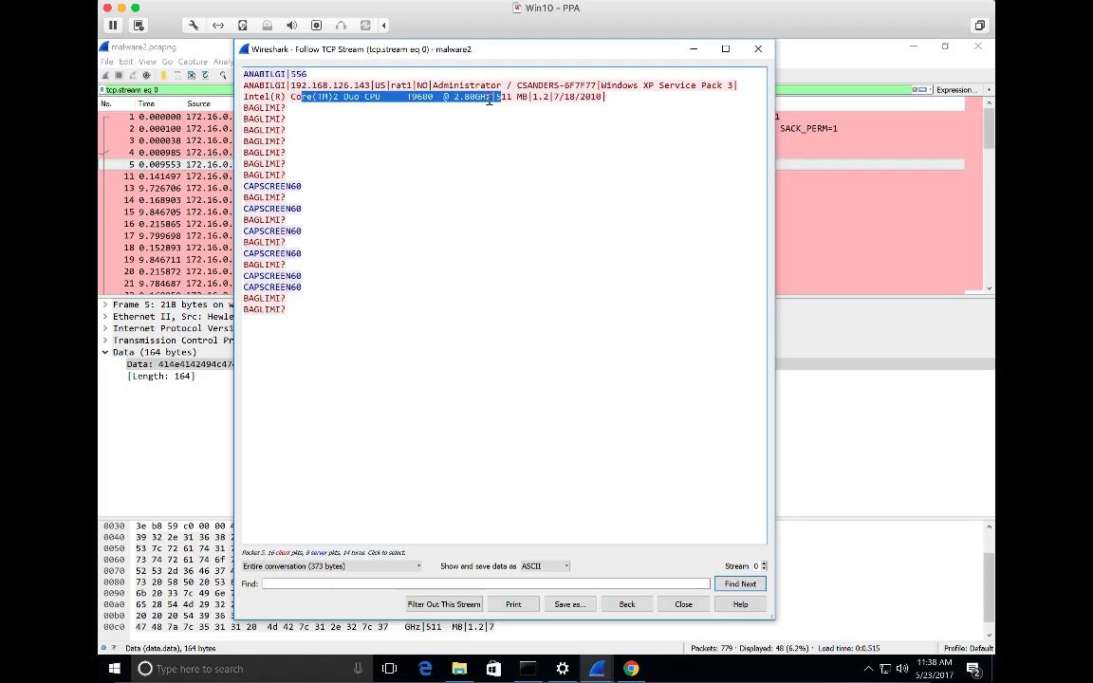
{"action": "left_click", "coordinate": [520, 99]}
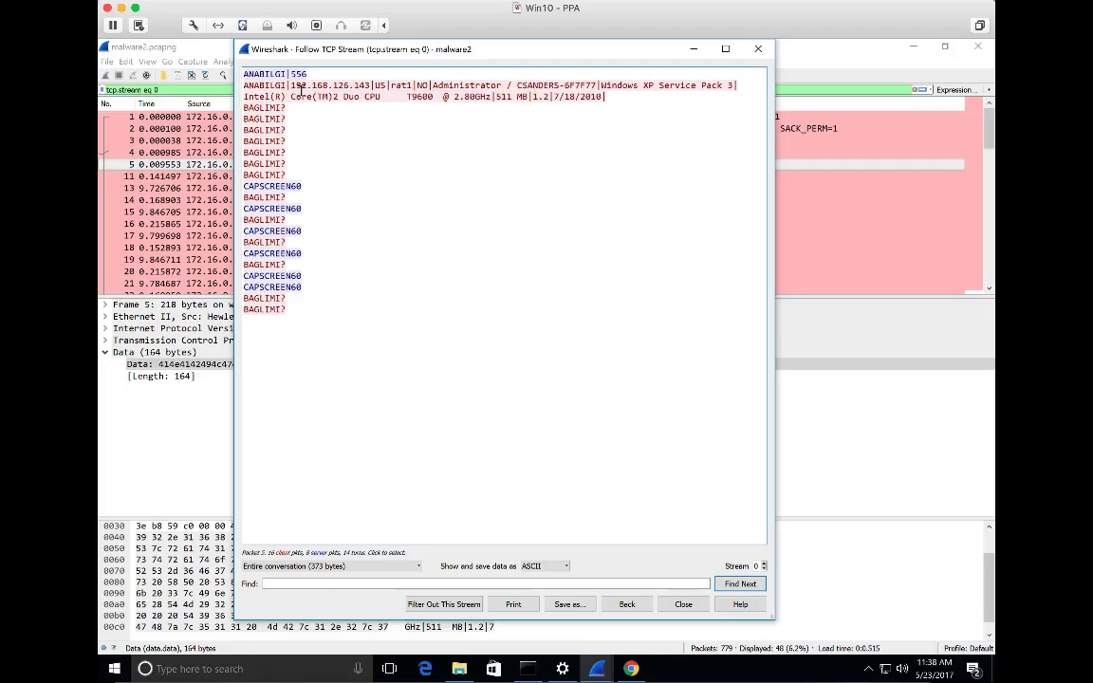
{"action": "left_click", "coordinate": [249, 75]}
{"action": "left_click_drag", "start_coordinate": [251, 74], "coordinate": [281, 75]}
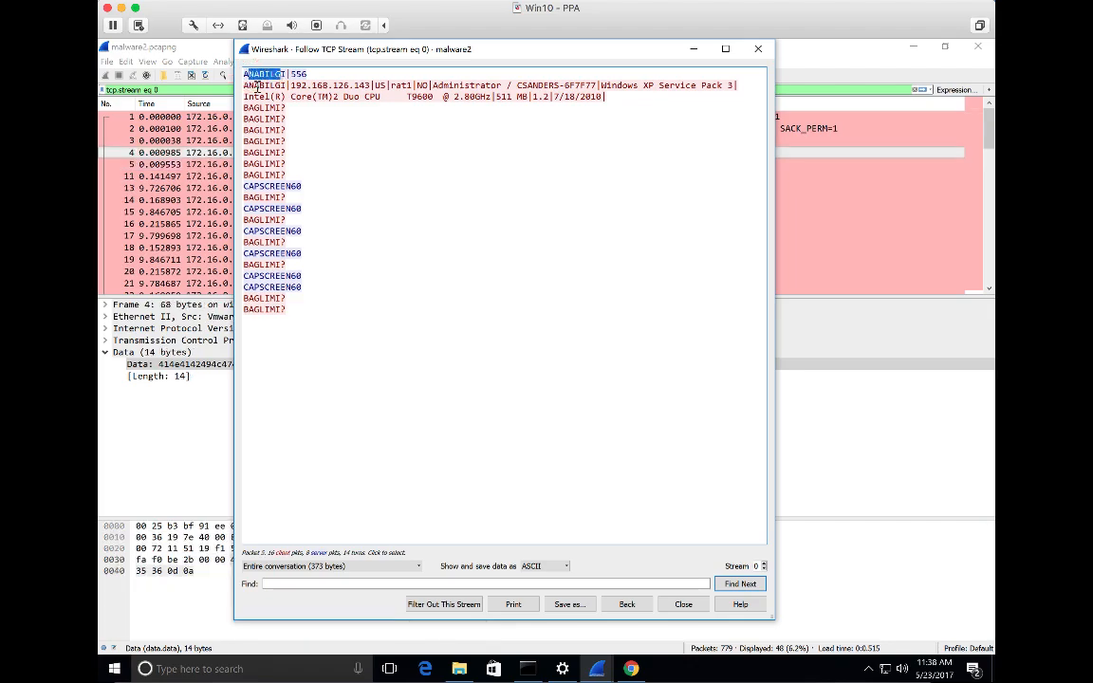
{"action": "left_click_drag", "start_coordinate": [249, 85], "coordinate": [282, 86]}
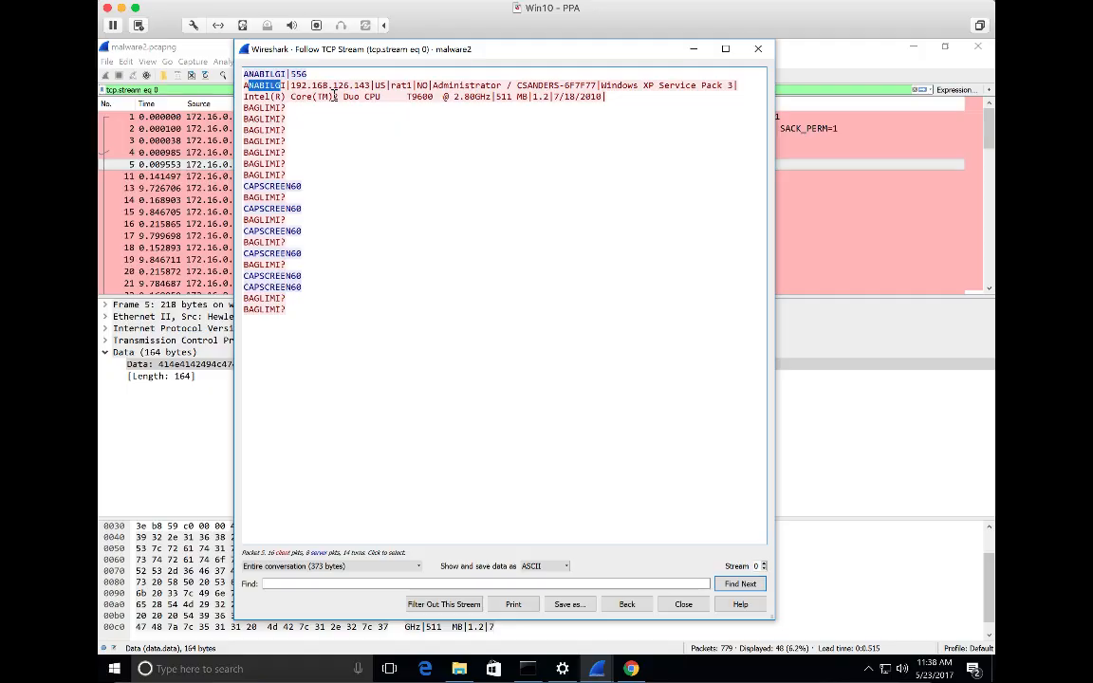
{"action": "left_click", "coordinate": [296, 74]}
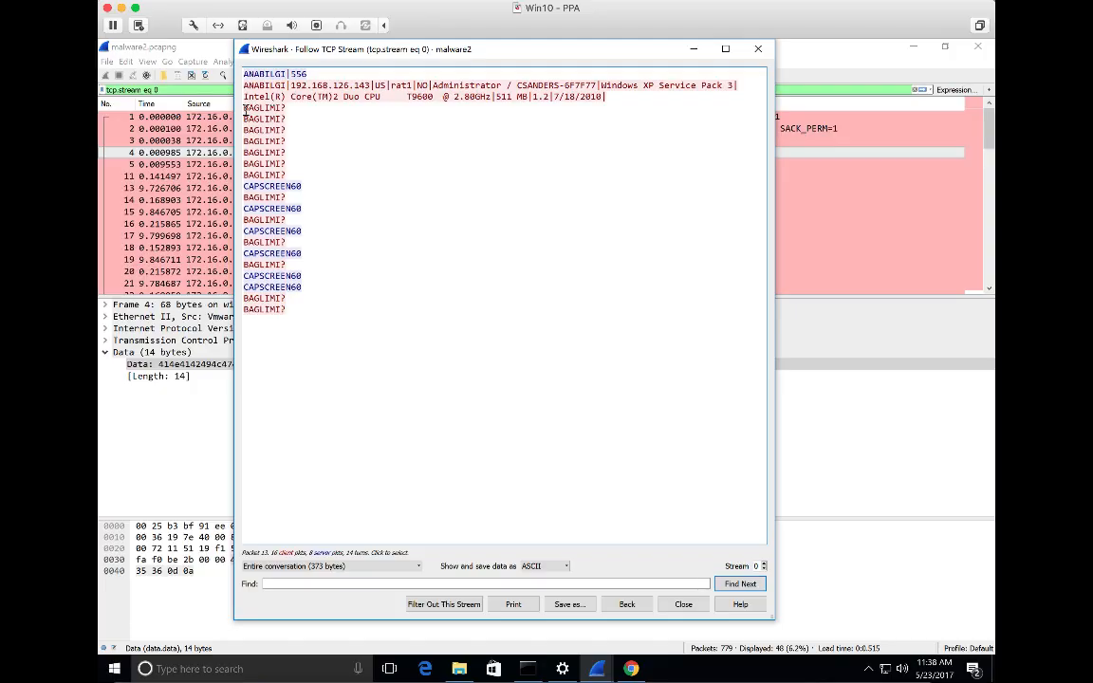
Examine the repeated BAGLIMI? messages that follow the ANABILGI reply and the packets that carry them
{"action": "left_click_drag", "start_coordinate": [245, 112], "coordinate": [283, 111]}
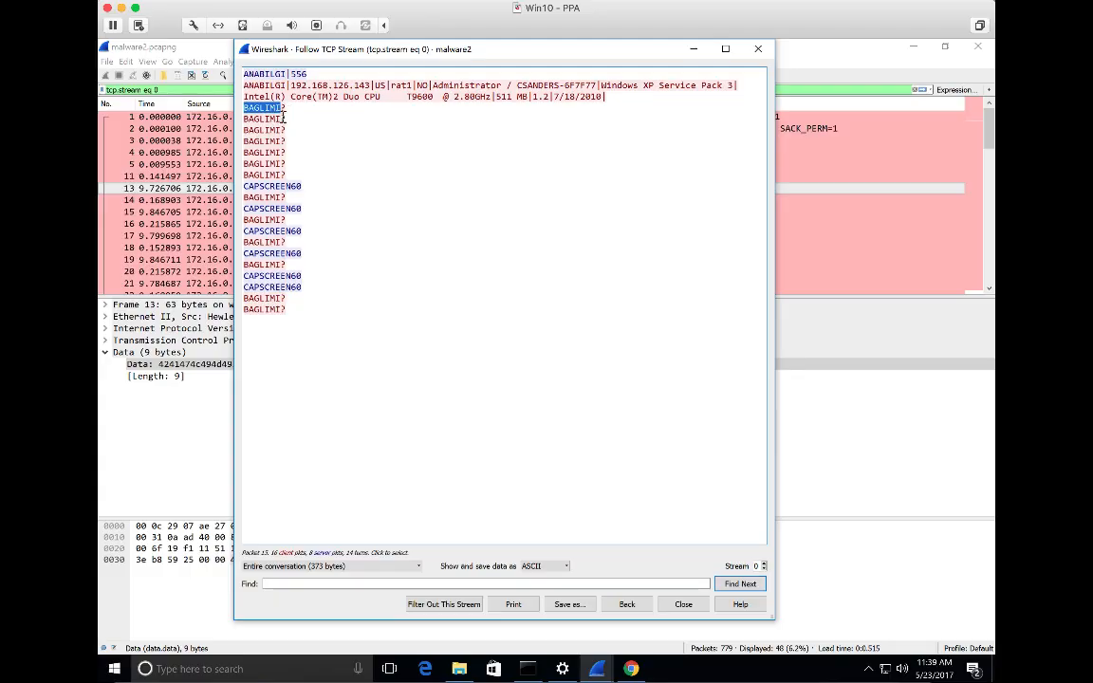
{"action": "left_click", "coordinate": [282, 117]}
{"action": "left_click", "coordinate": [279, 130]}
{"action": "left_click", "coordinate": [279, 141]}
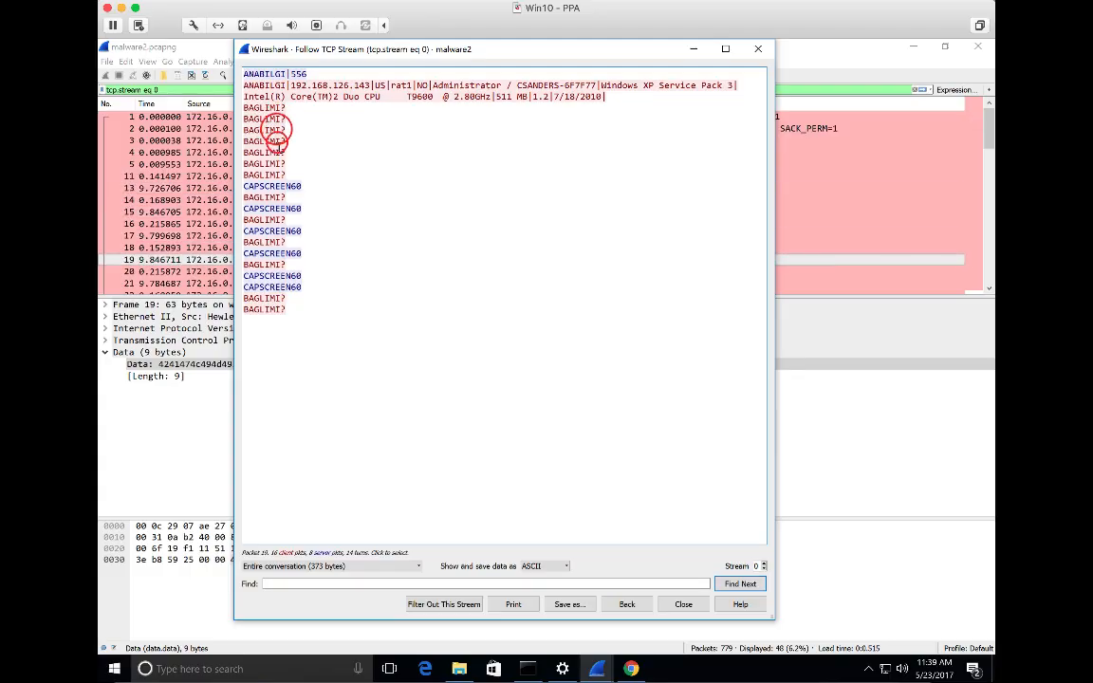
{"action": "left_click", "coordinate": [276, 153]}
{"action": "left_click", "coordinate": [278, 164]}
{"action": "left_click", "coordinate": [281, 170]}
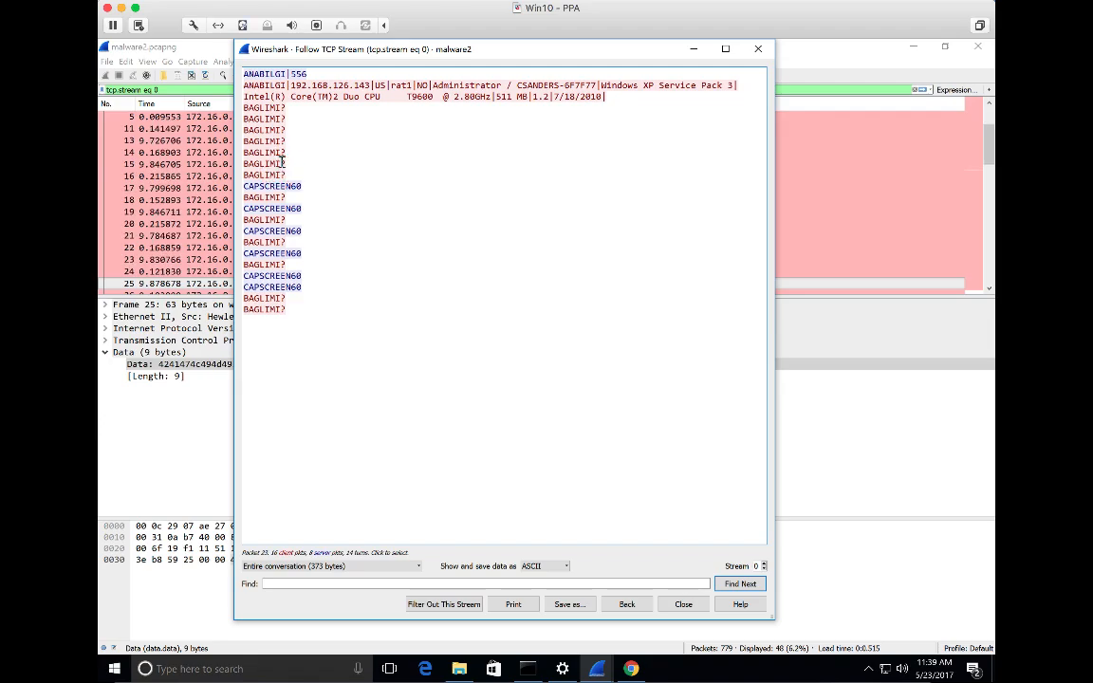
{"action": "left_click", "coordinate": [256, 74]}
{"action": "left_click", "coordinate": [250, 126]}
{"action": "left_click_drag", "start_coordinate": [249, 126], "coordinate": [283, 149]}
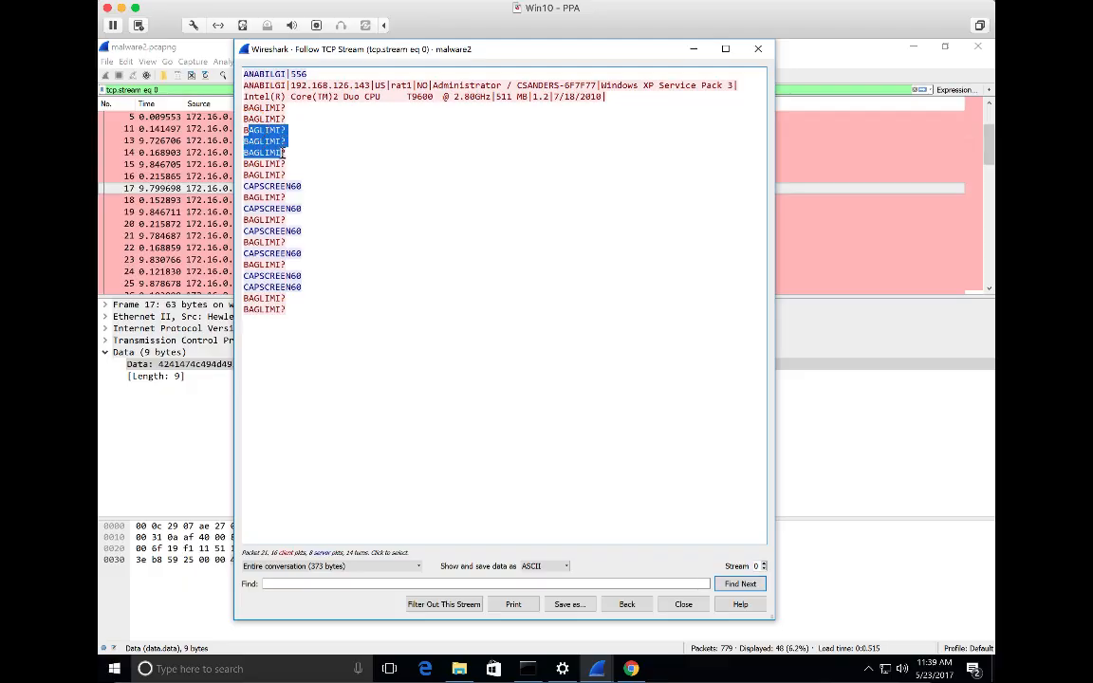
{"action": "left_click", "coordinate": [277, 151]}
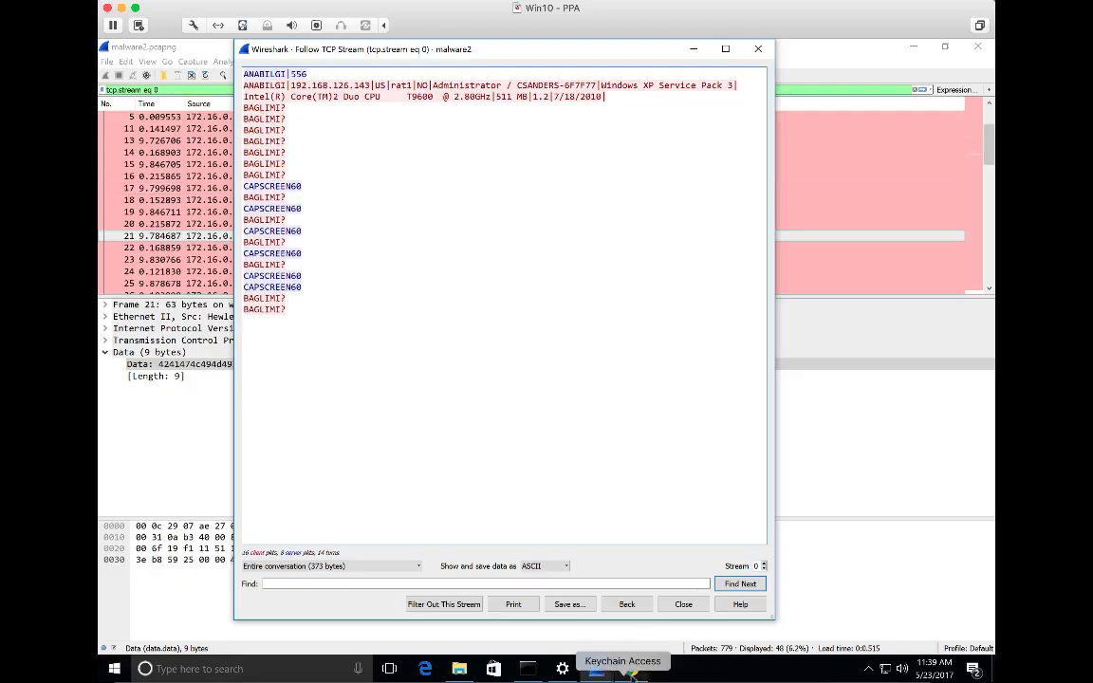
Switch to Google Translate in Chrome and translate "baglimi" into English with Turkish as the source language
{"action": "left_click", "coordinate": [631, 669]}
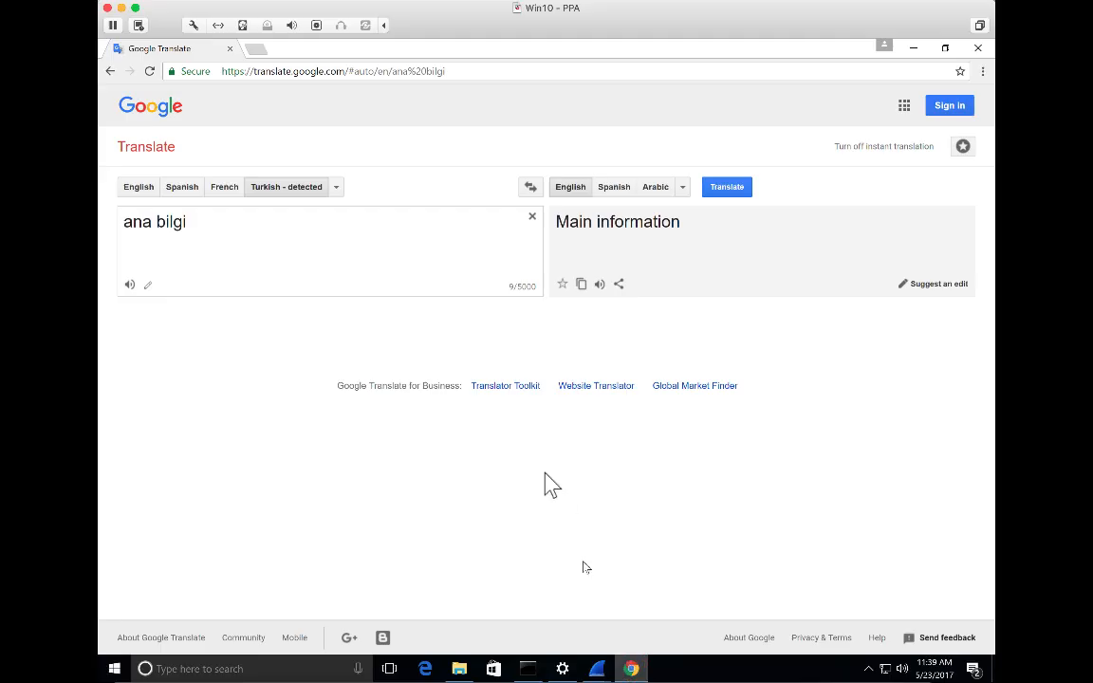
{"action": "double_click", "coordinate": [226, 234]}
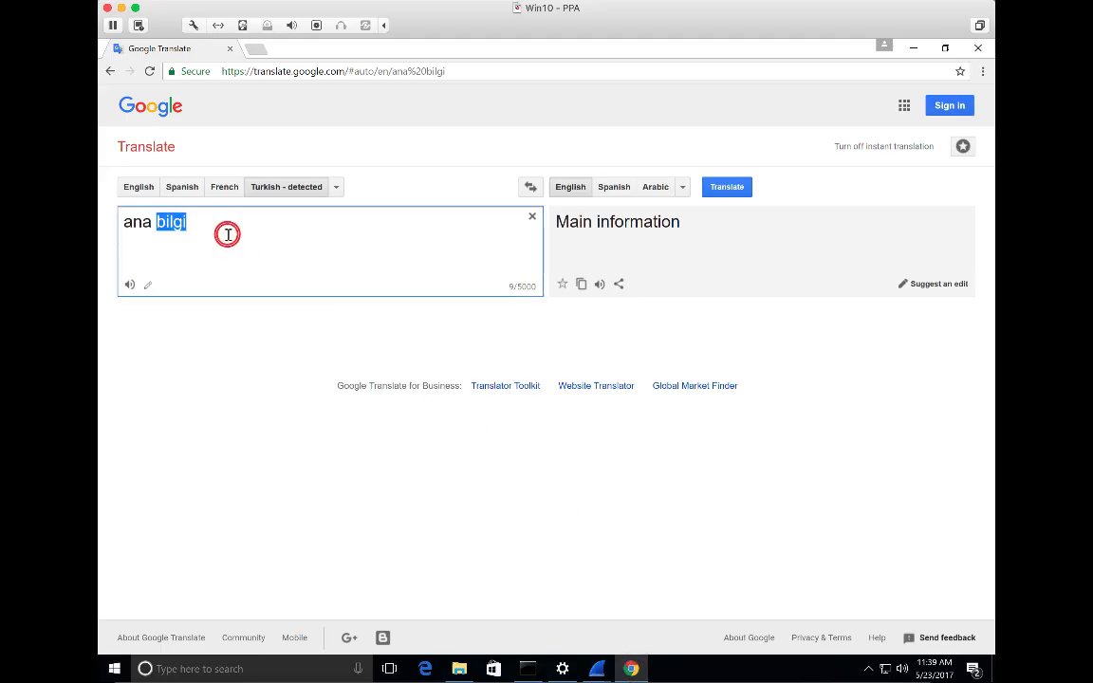
{"action": "key", "text": "BackSpace"}
{"action": "key", "text": "BackSpace"}
{"action": "key", "text": "BackSpace"}
{"action": "key", "text": "BackSpace"}
{"action": "key", "text": "BackSpace"}
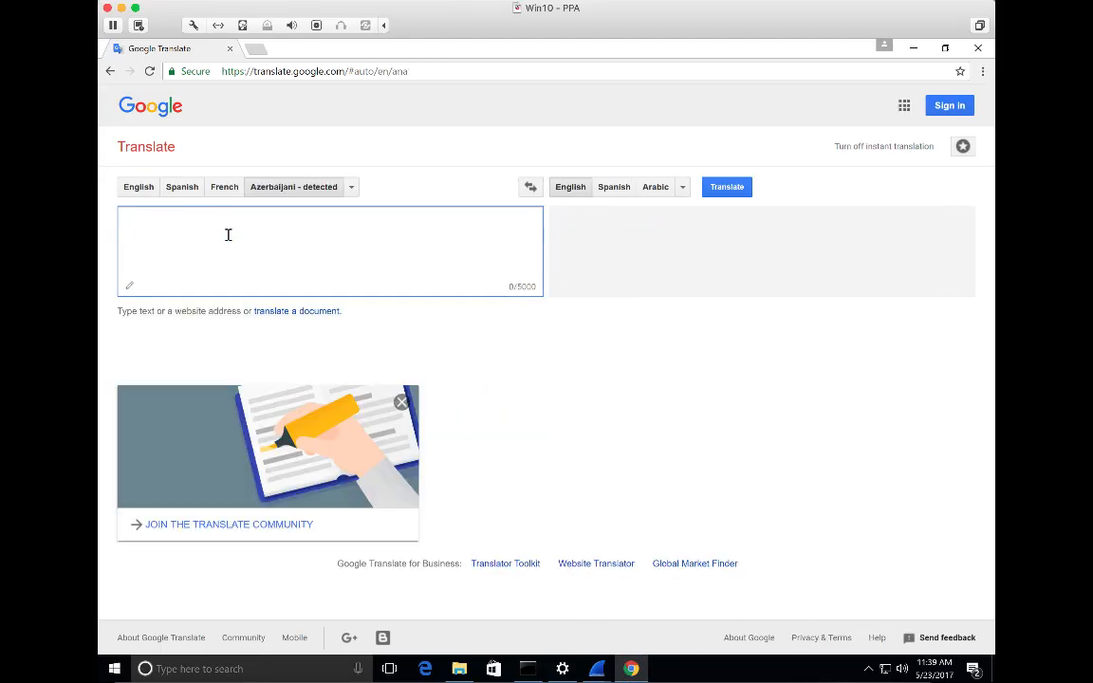
{"action": "type", "text": "bbbaglimi"}
{"action": "key", "text": "BackSpace"}
{"action": "key", "text": "BackSpace"}
{"action": "key", "text": "BackSpace"}
{"action": "key", "text": "BackSpace"}
{"action": "key", "text": "BackSpace"}
{"action": "key", "text": "BackSpace"}
{"action": "key", "text": "BackSpace"}
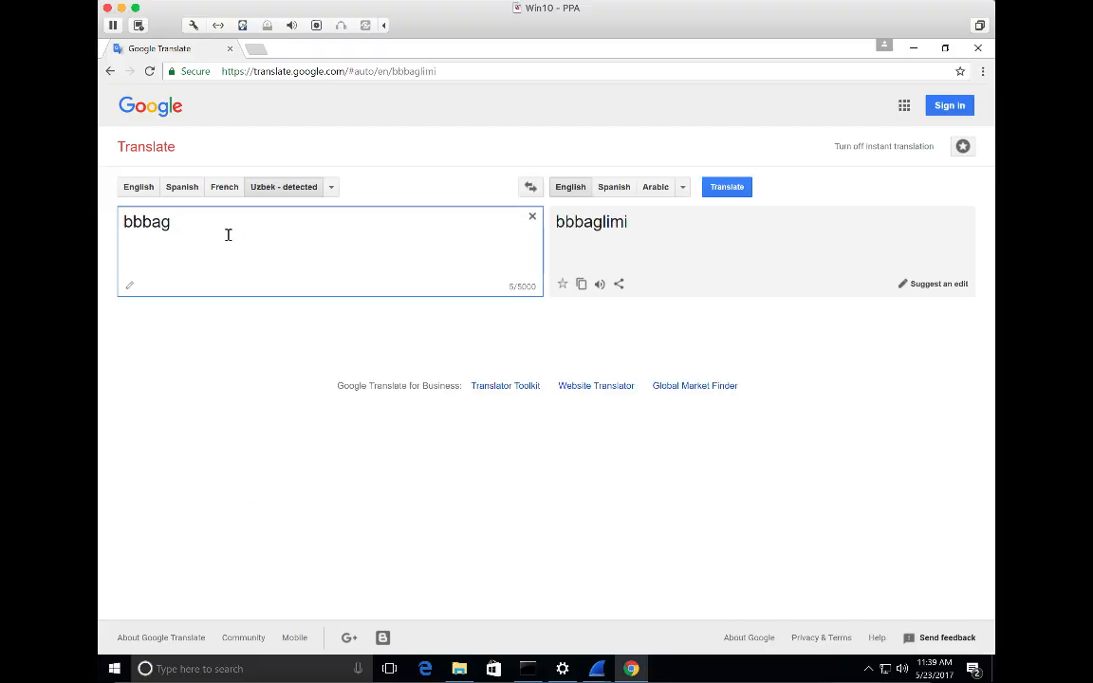
{"action": "key", "text": "BackSpace"}
{"action": "type", "text": "agl"}
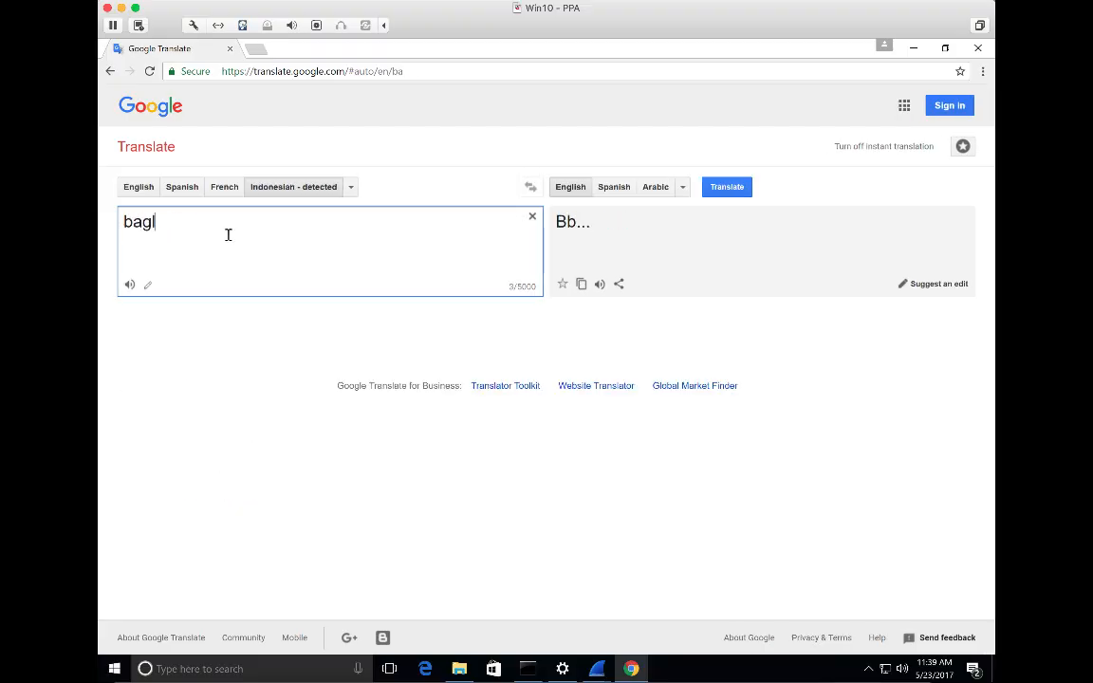
{"action": "type", "text": "imi"}
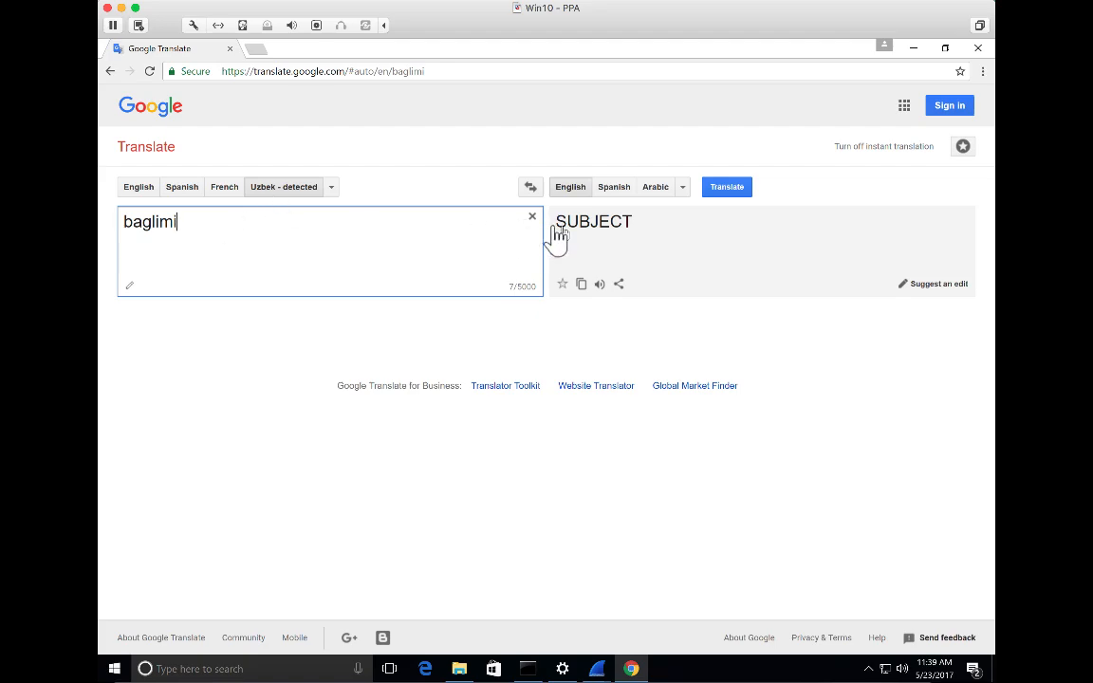
{"action": "left_click", "coordinate": [333, 191]}
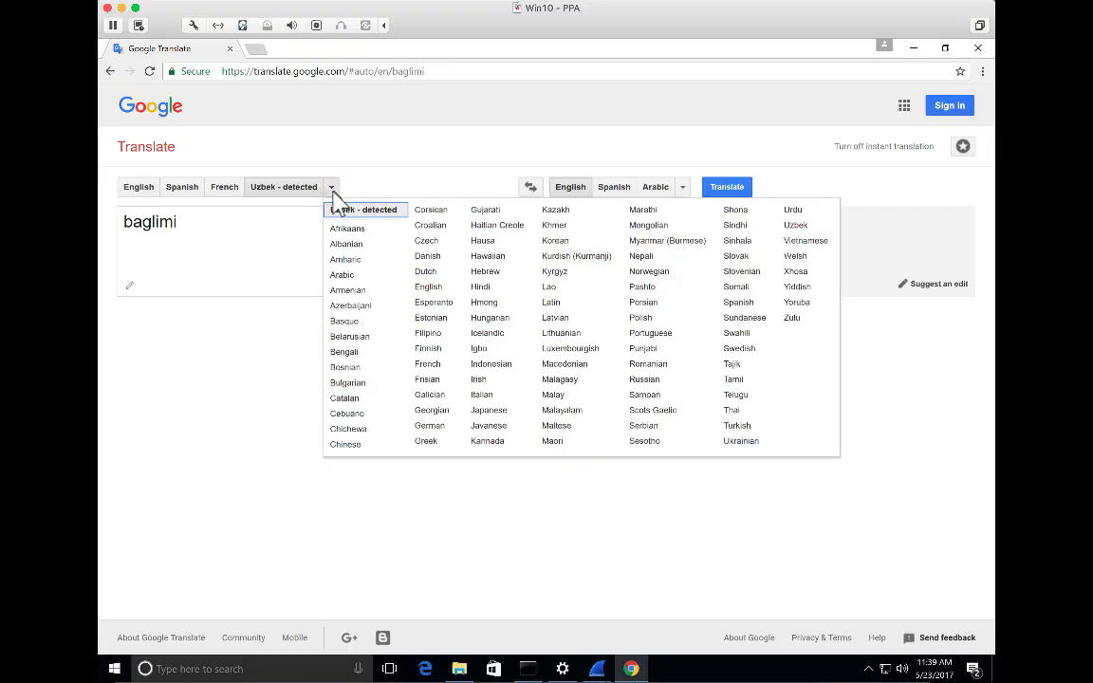
{"action": "left_click", "coordinate": [740, 425]}
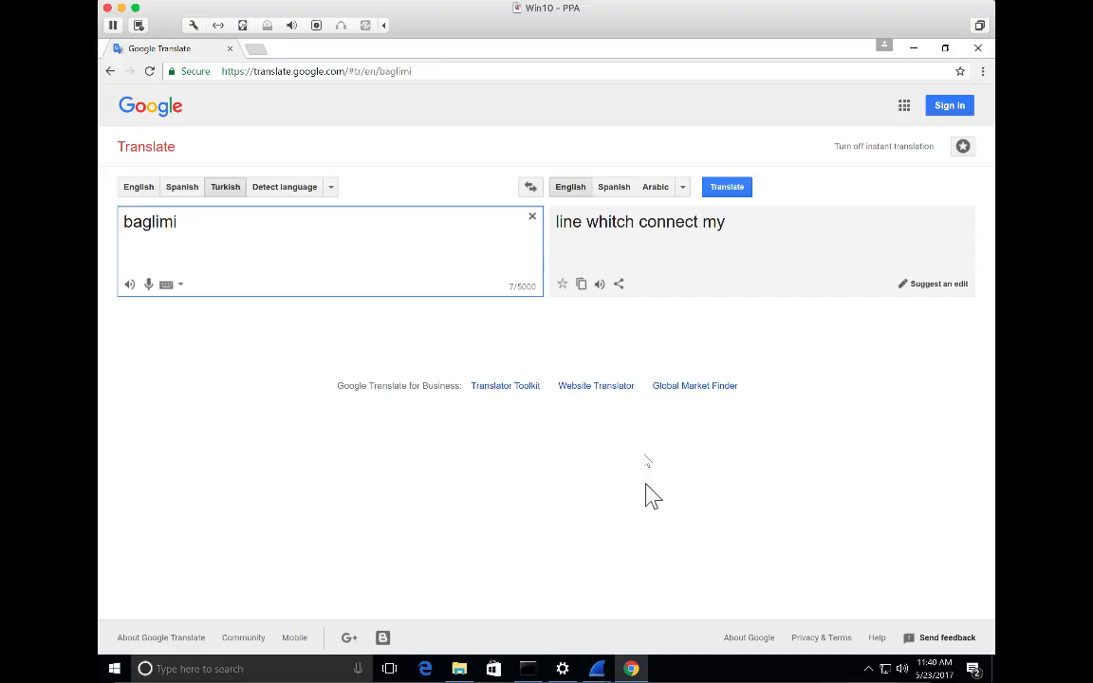
Switch back to Wireshark's TCP stream window and examine the repeated CAPSCREEN60 commands and the packets that carry them
{"action": "left_click", "coordinate": [597, 669]}
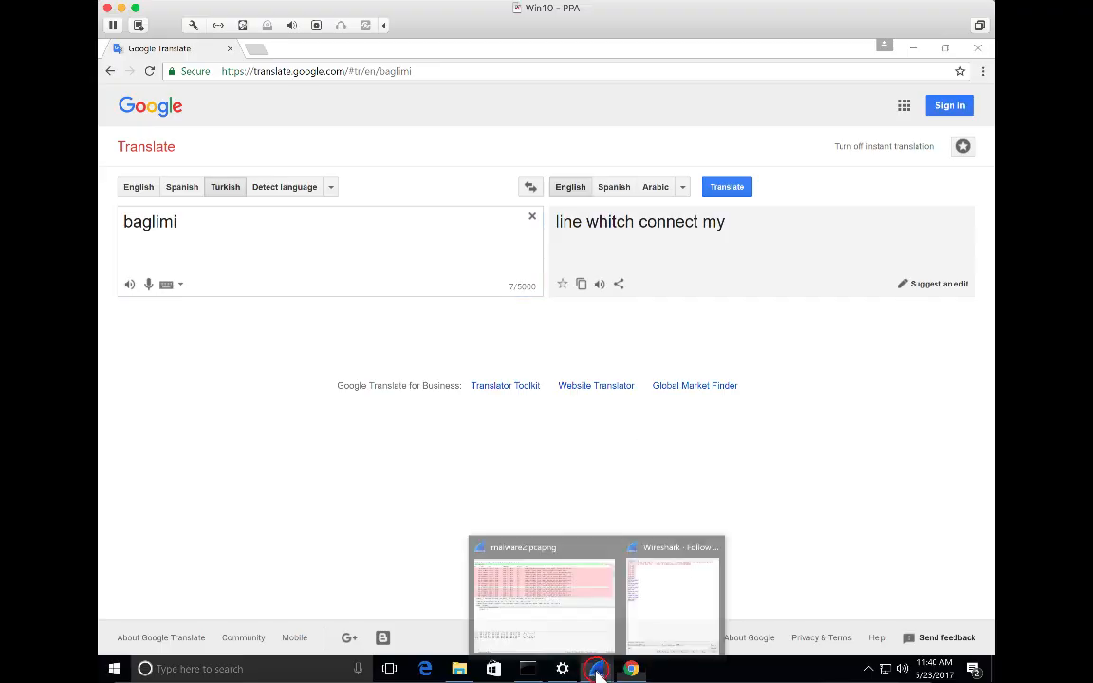
{"action": "left_click", "coordinate": [605, 614]}
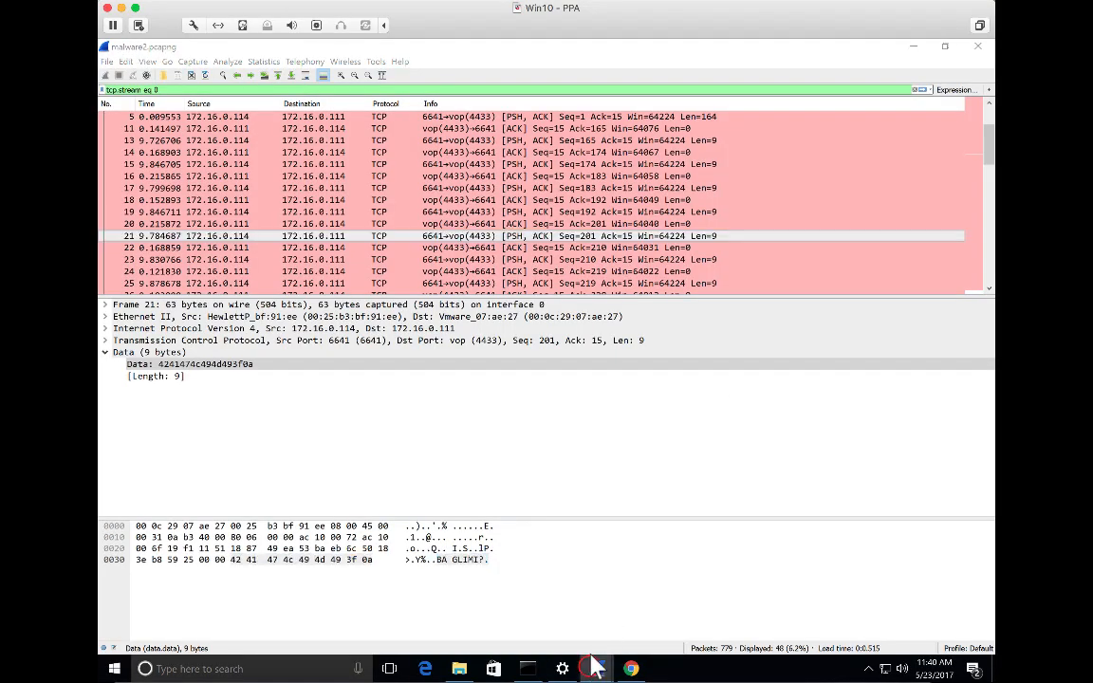
{"action": "mouse_move", "coordinate": [595, 669]}
{"action": "left_click", "coordinate": [641, 590]}
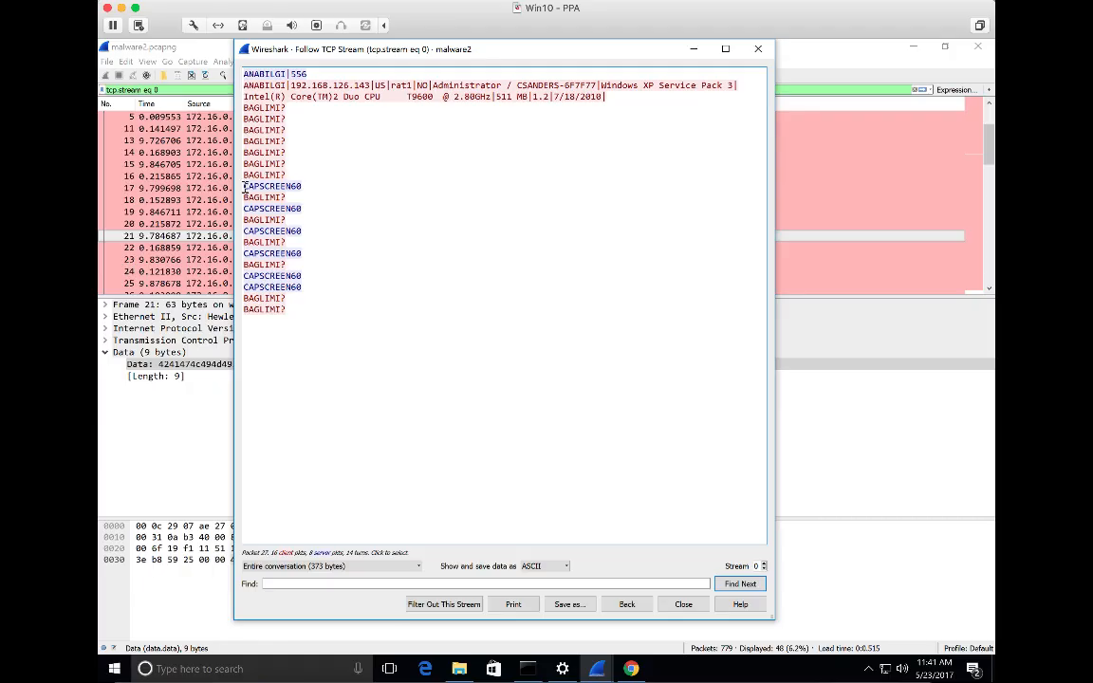
{"action": "left_click_drag", "start_coordinate": [244, 187], "coordinate": [301, 188]}
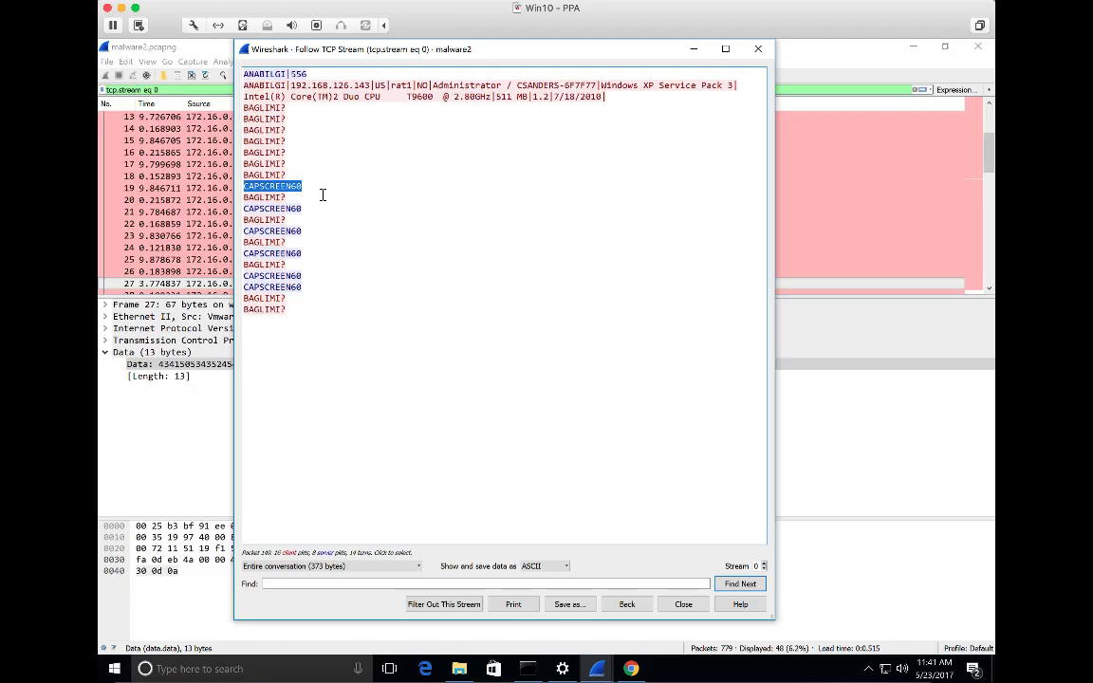
{"action": "left_click", "coordinate": [272, 209]}
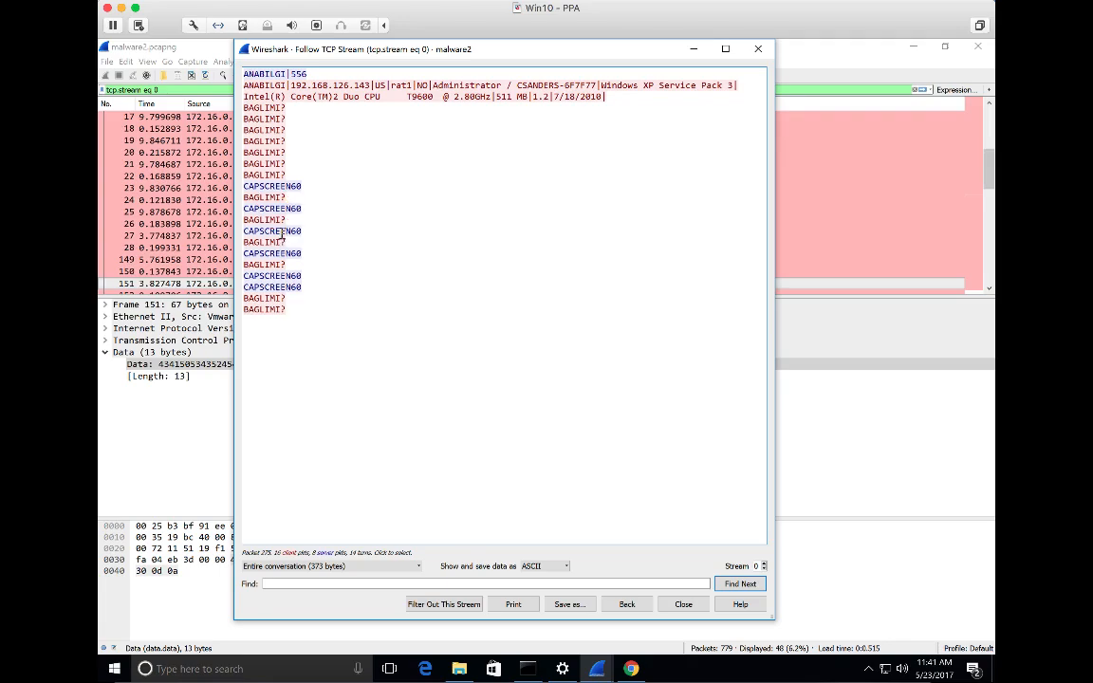
{"action": "left_click", "coordinate": [278, 231]}
{"action": "left_click", "coordinate": [283, 253]}
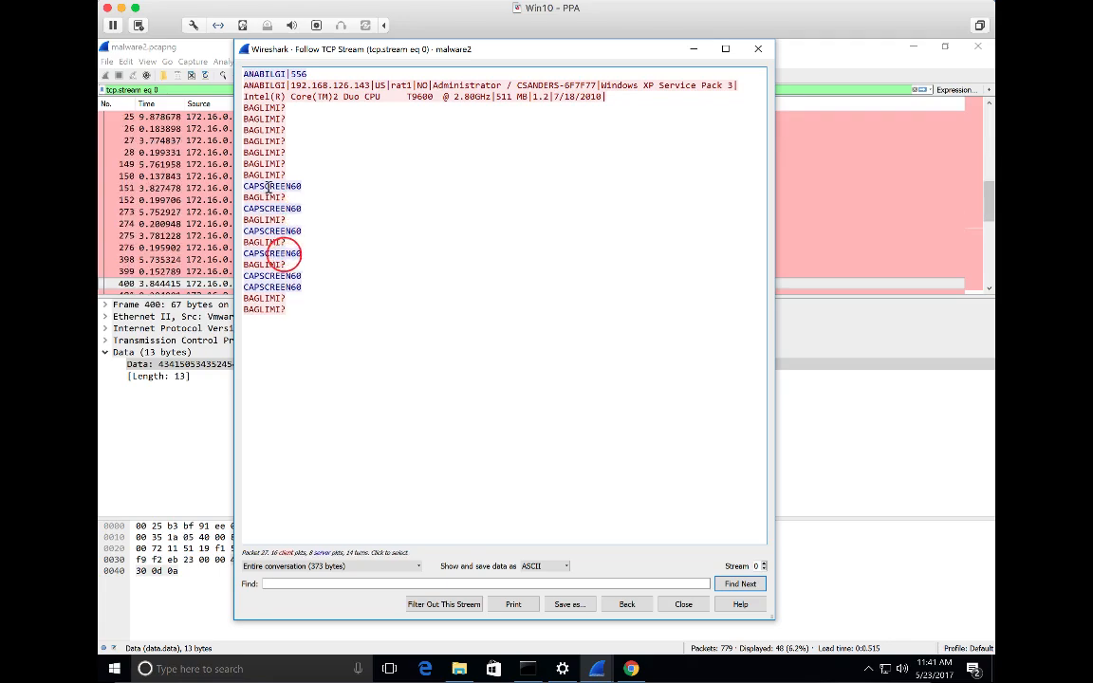
{"action": "left_click", "coordinate": [267, 180]}
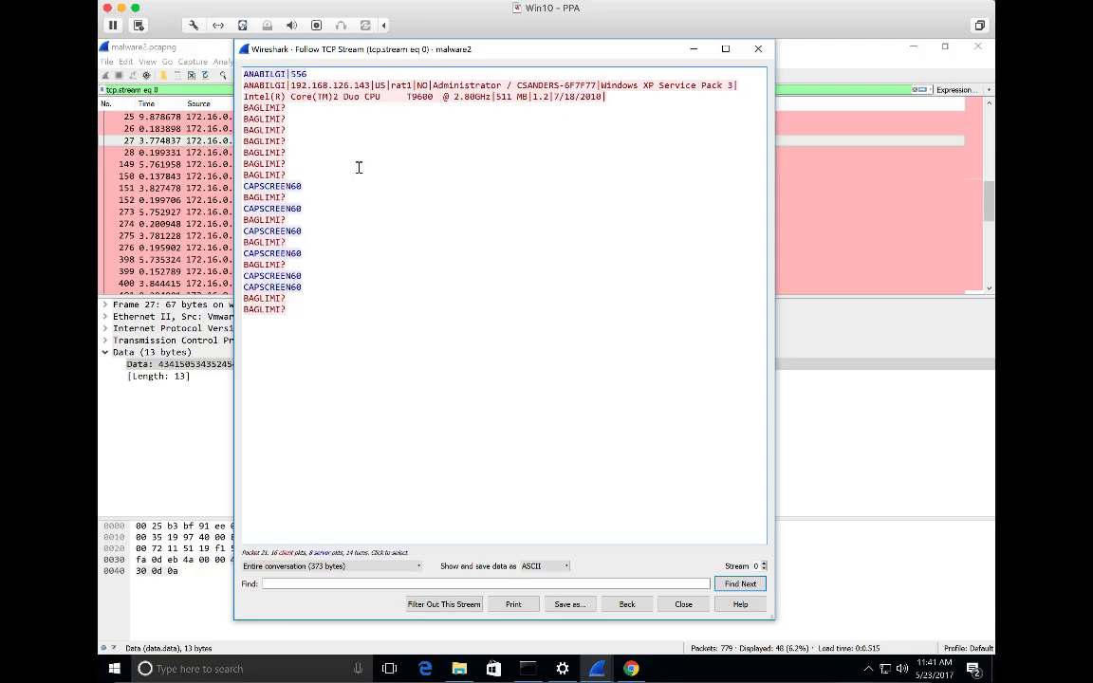
Close the TCP stream window and clear the tcp.stream eq 0 display filter to show the whole capture
{"action": "left_click", "coordinate": [697, 610]}
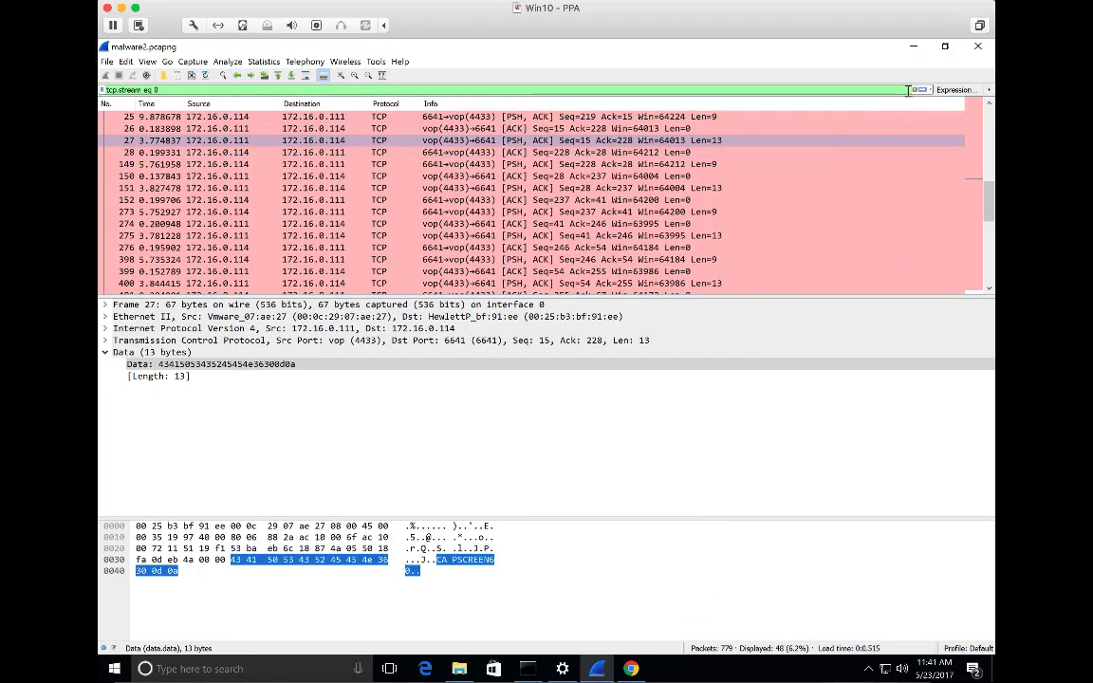
{"action": "left_click", "coordinate": [914, 90]}
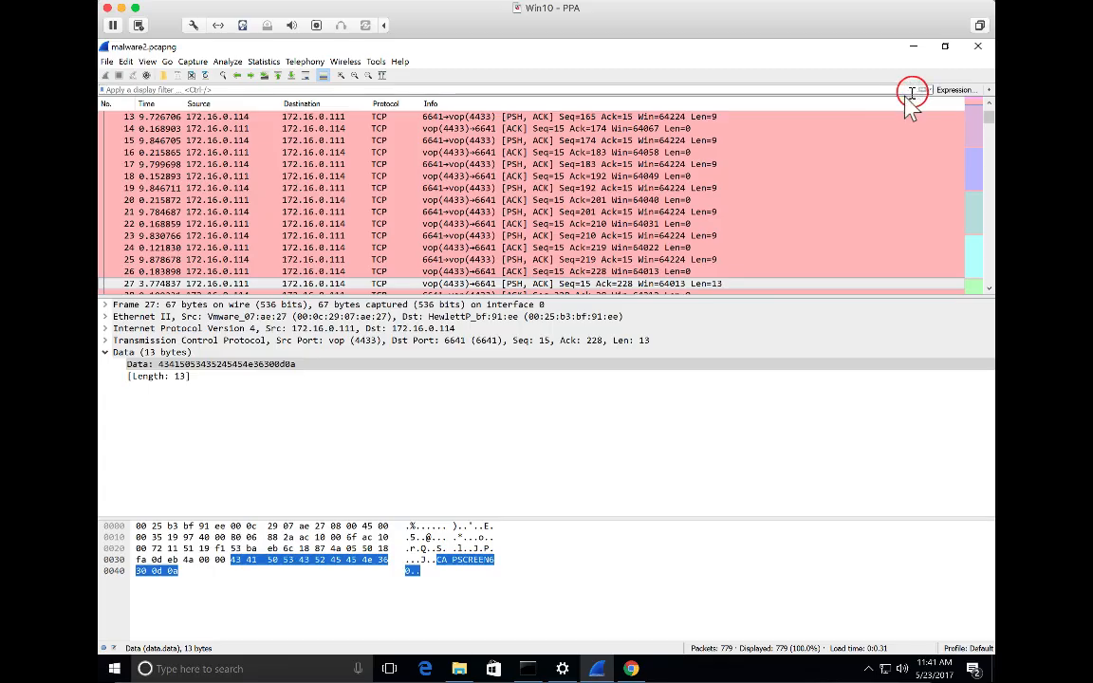
Examine packets 26 to 33, where the CAPSCREEN60 command in packet 27 precedes the new conversation from port 6643
{"action": "scroll", "coordinate": [566, 231], "scroll_direction": "down", "scroll_amount": 2}
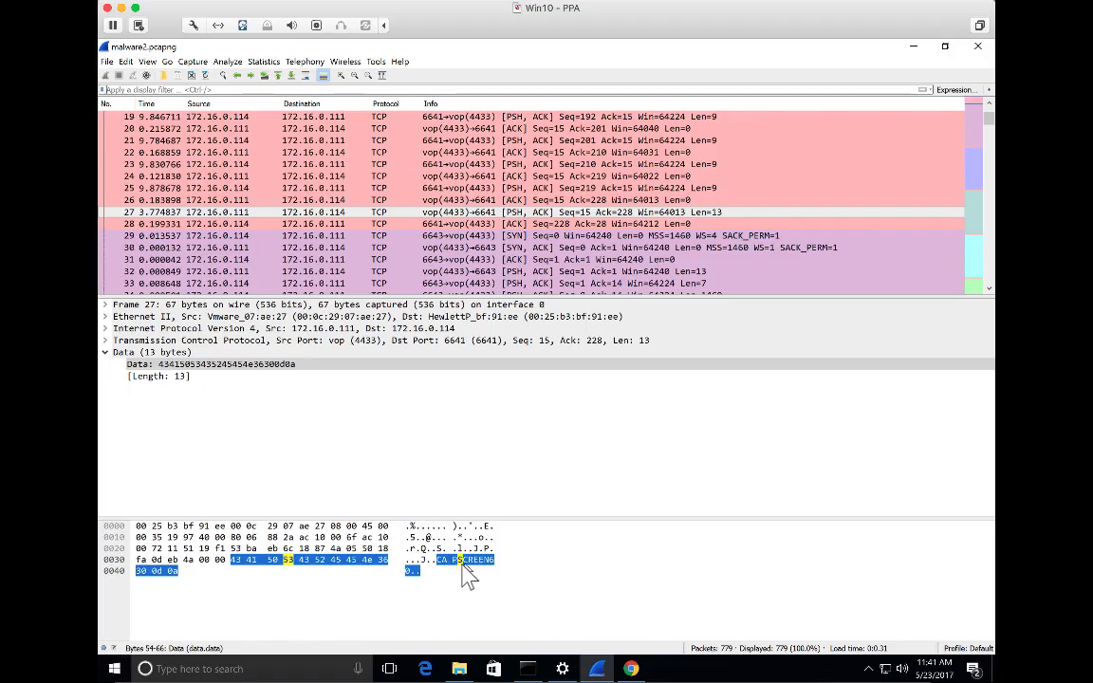
{"action": "left_click", "coordinate": [540, 225]}
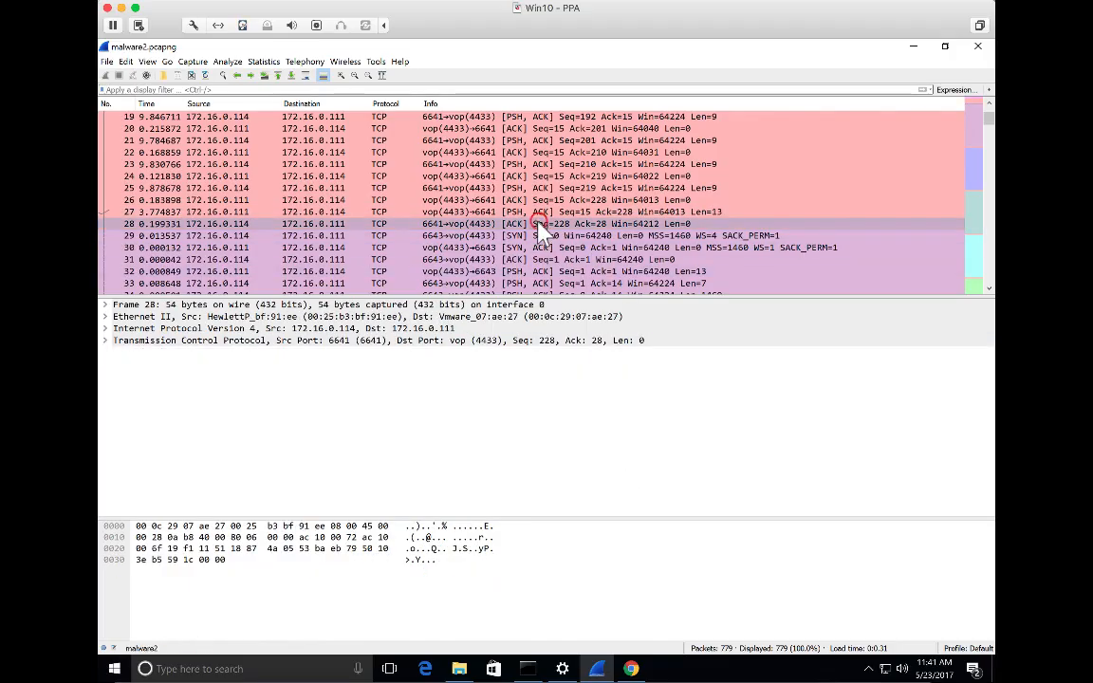
{"action": "left_click", "coordinate": [539, 236]}
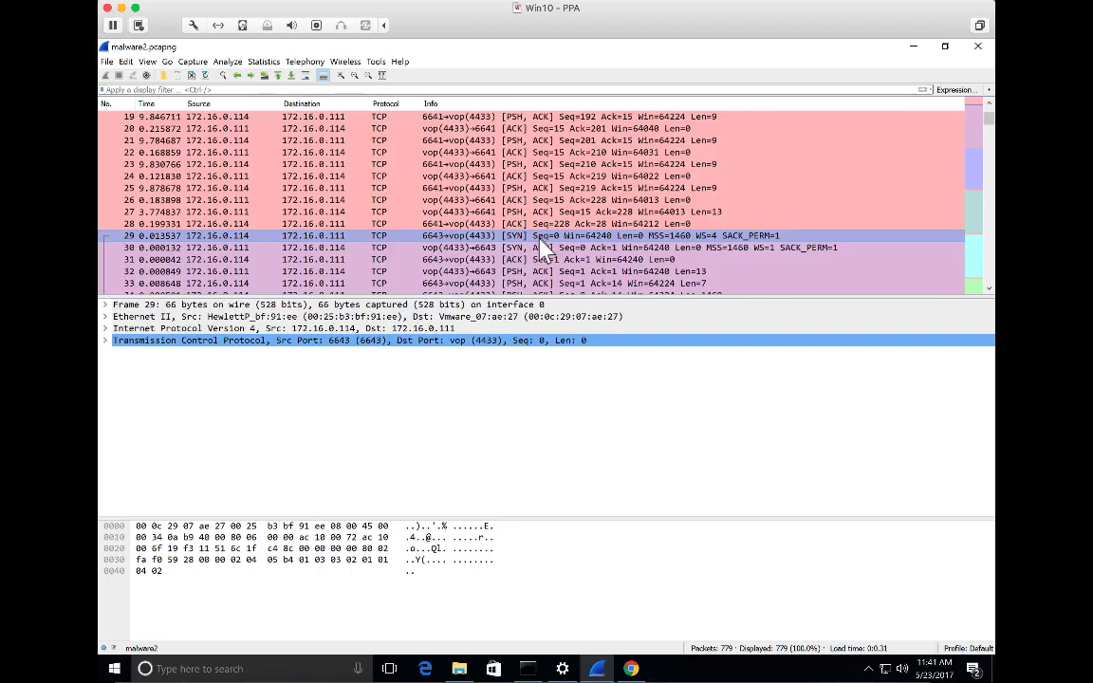
{"action": "scroll", "coordinate": [531, 243], "scroll_direction": "down", "scroll_amount": 1}
{"action": "scroll", "coordinate": [552, 235], "scroll_direction": "down", "scroll_amount": 1}
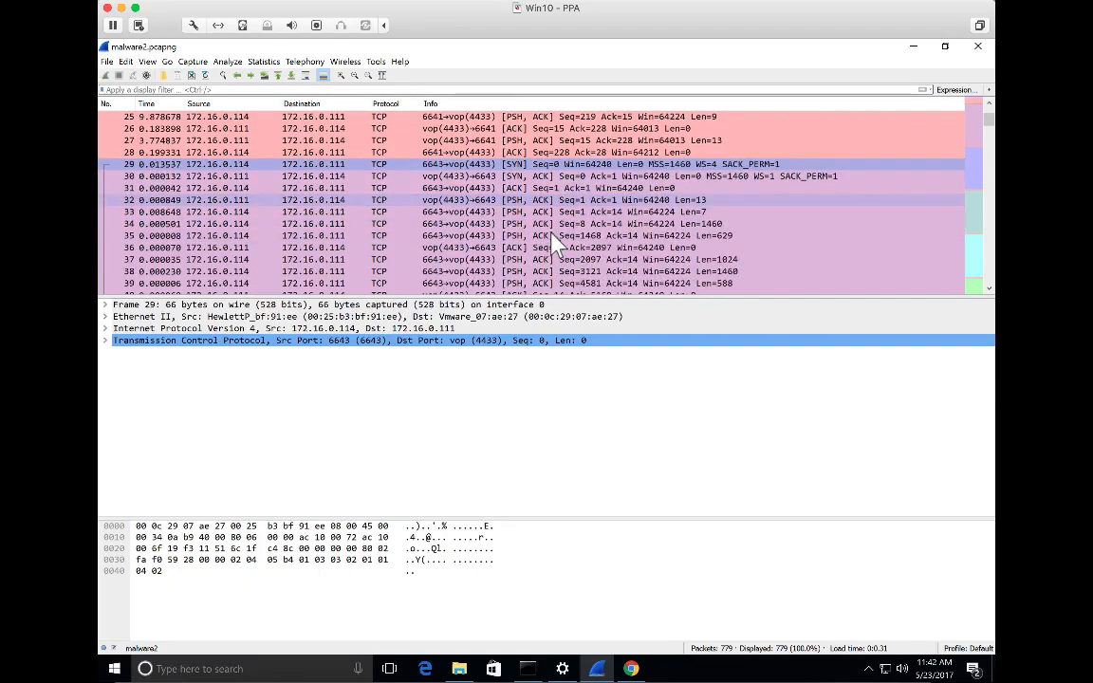
{"action": "scroll", "coordinate": [553, 236], "scroll_direction": "up", "scroll_amount": 2}
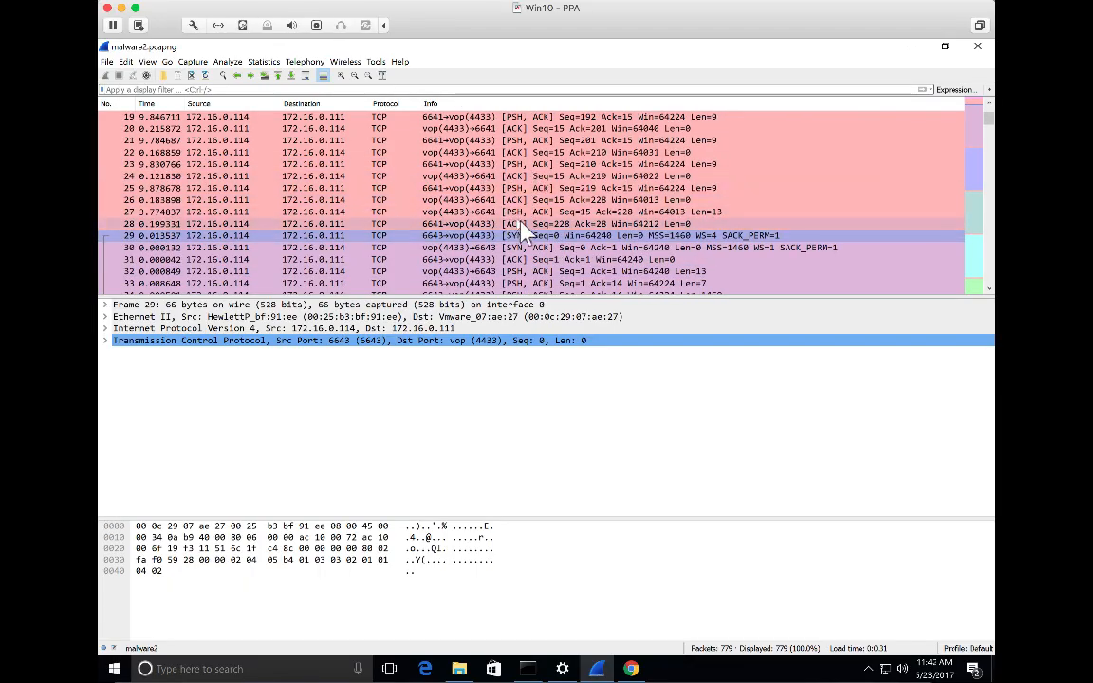
{"action": "left_click", "coordinate": [521, 222]}
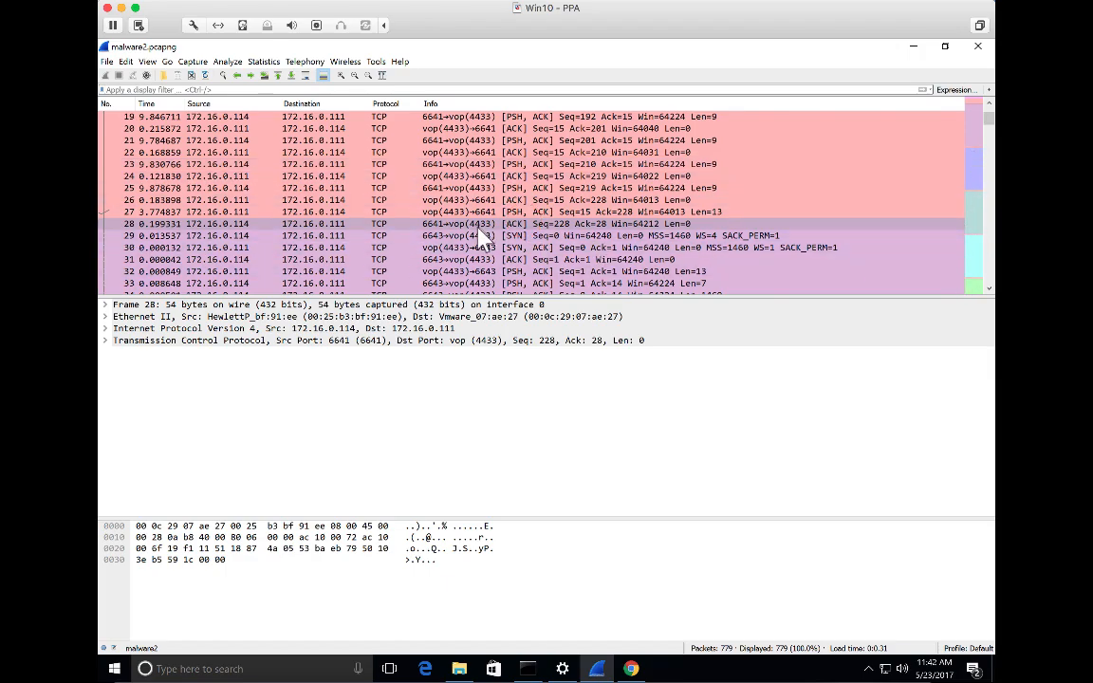
{"action": "scroll", "coordinate": [499, 248], "scroll_direction": "down", "scroll_amount": 1}
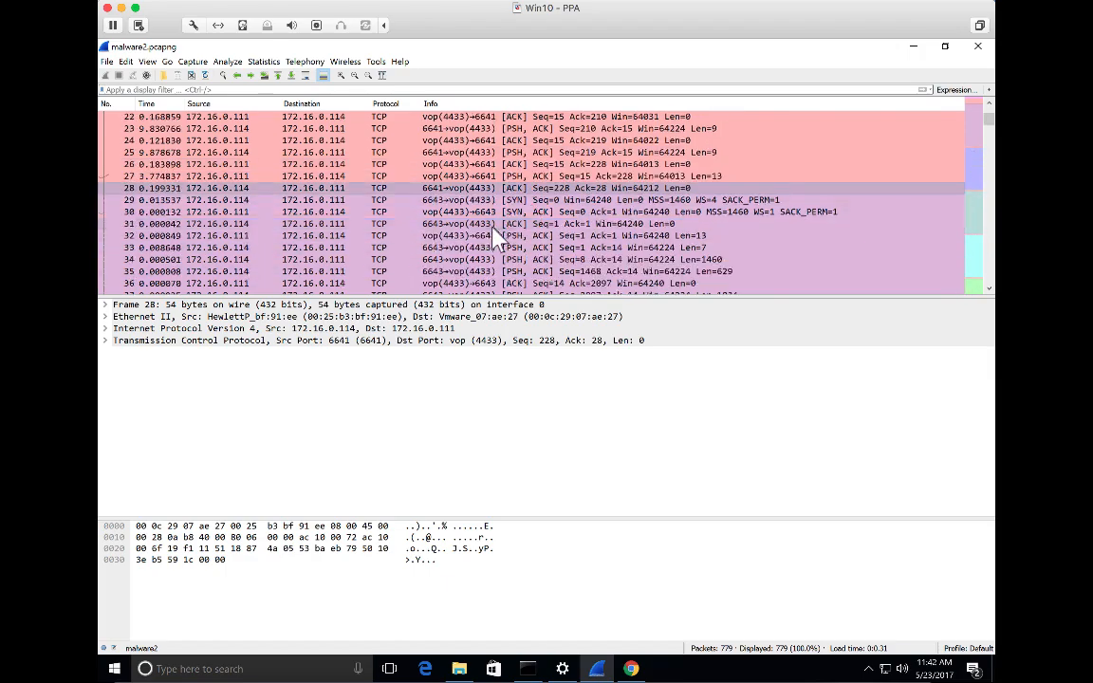
{"action": "left_click", "coordinate": [530, 167]}
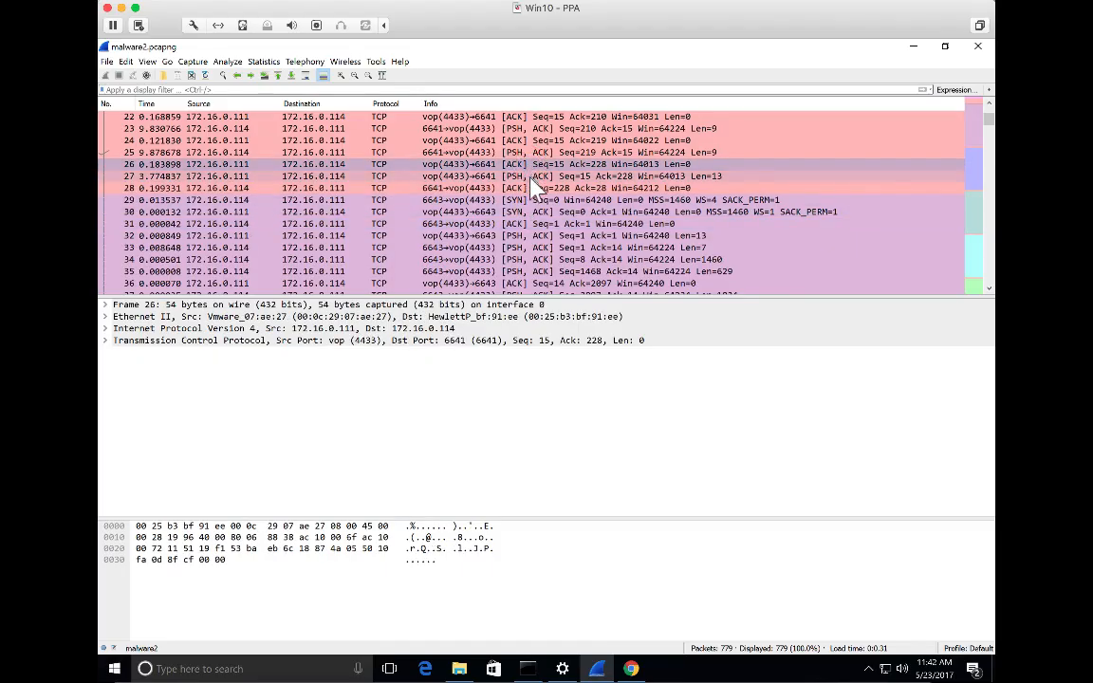
Follow the TCP stream of packet 27 and locate the packet that carries the second CAPSCREEN60 command
{"action": "left_click", "coordinate": [530, 176]}
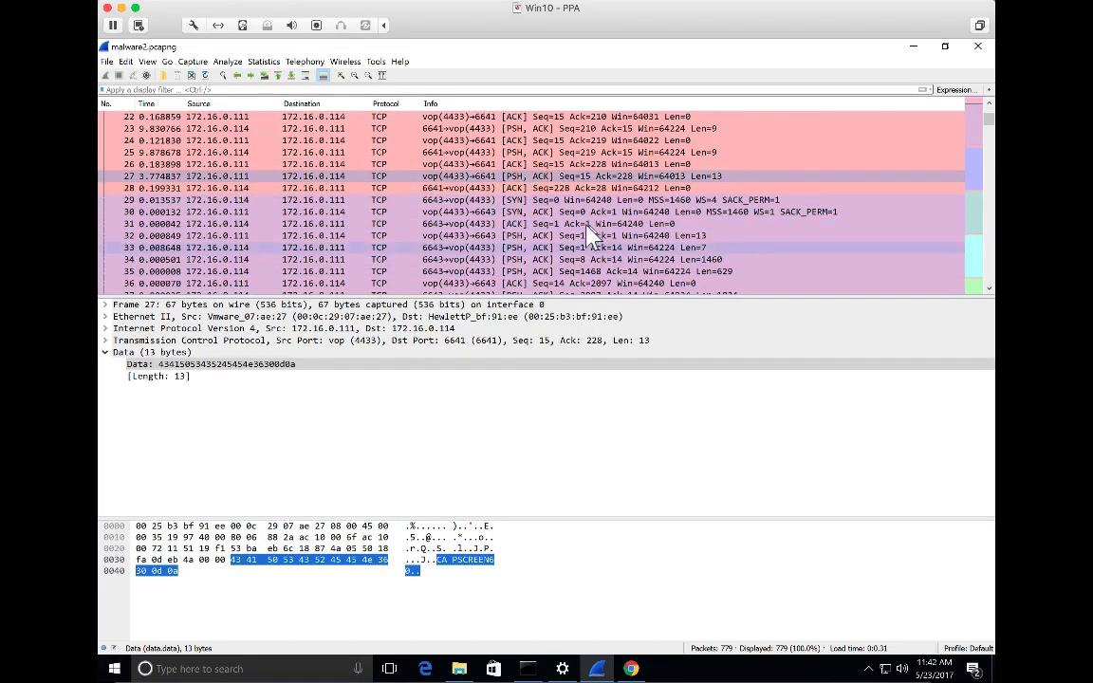
{"action": "scroll", "coordinate": [582, 223], "scroll_direction": "down", "scroll_amount": 1}
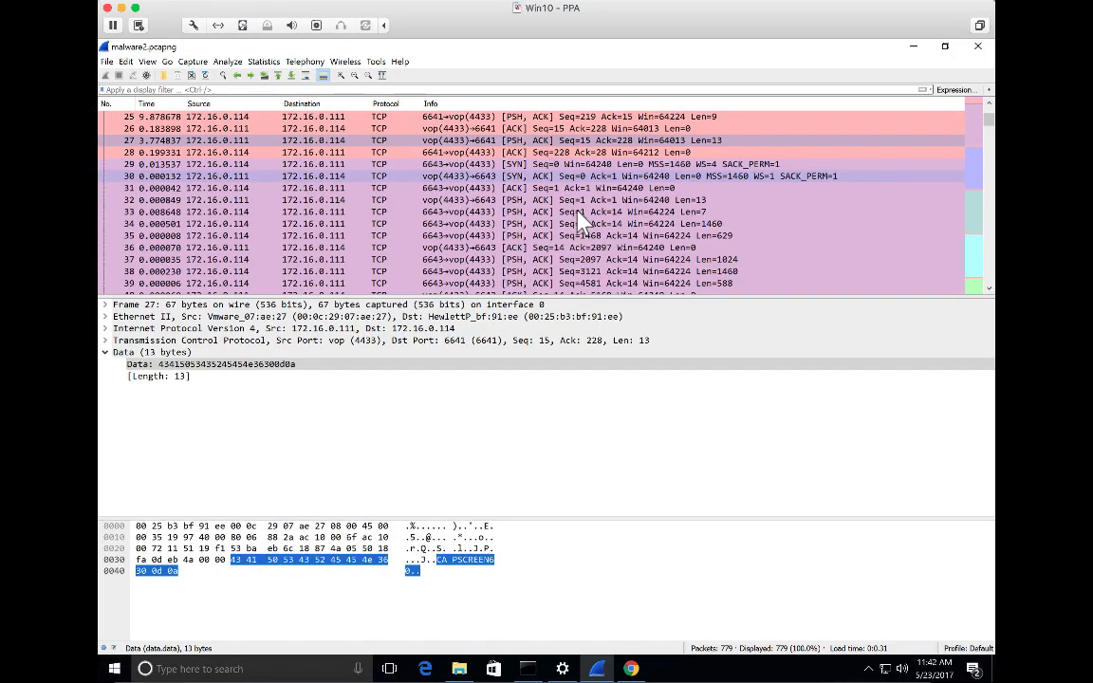
{"action": "scroll", "coordinate": [583, 223], "scroll_direction": "up", "scroll_amount": 1}
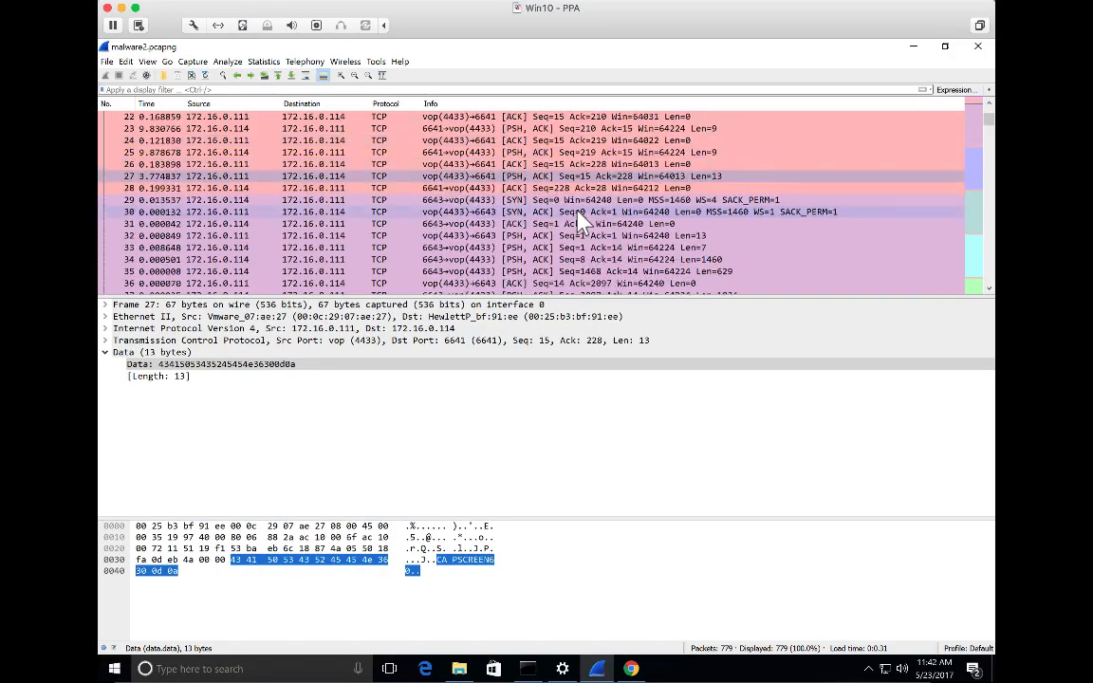
{"action": "right_click", "coordinate": [534, 177]}
{"action": "mouse_move", "coordinate": [616, 338]}
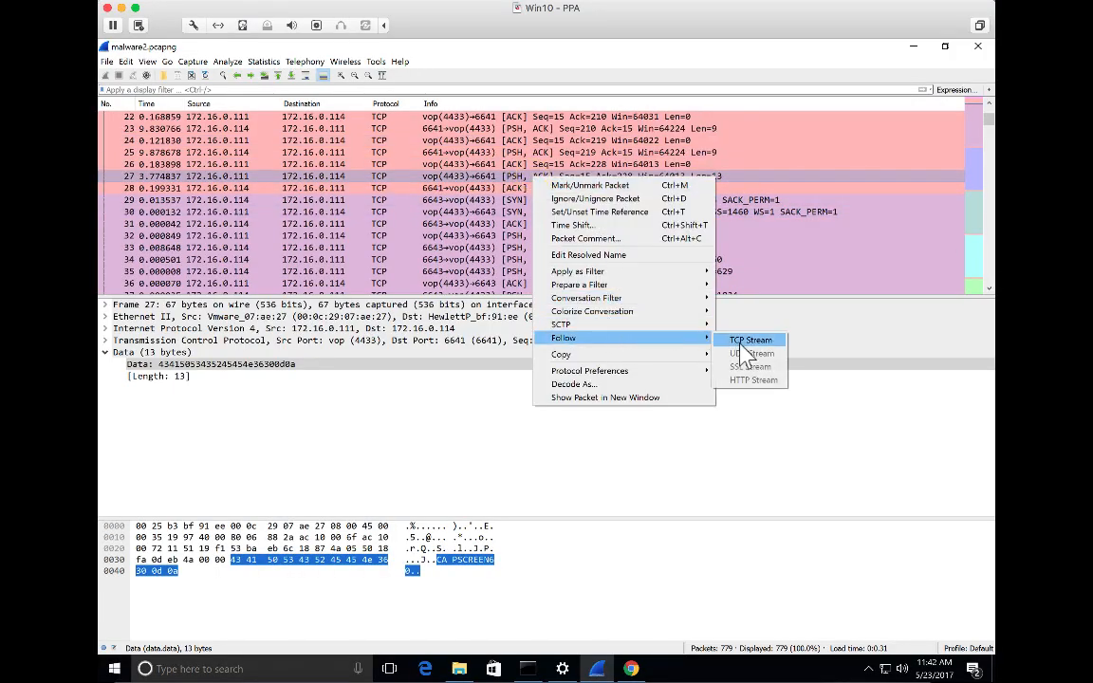
{"action": "left_click", "coordinate": [741, 341]}
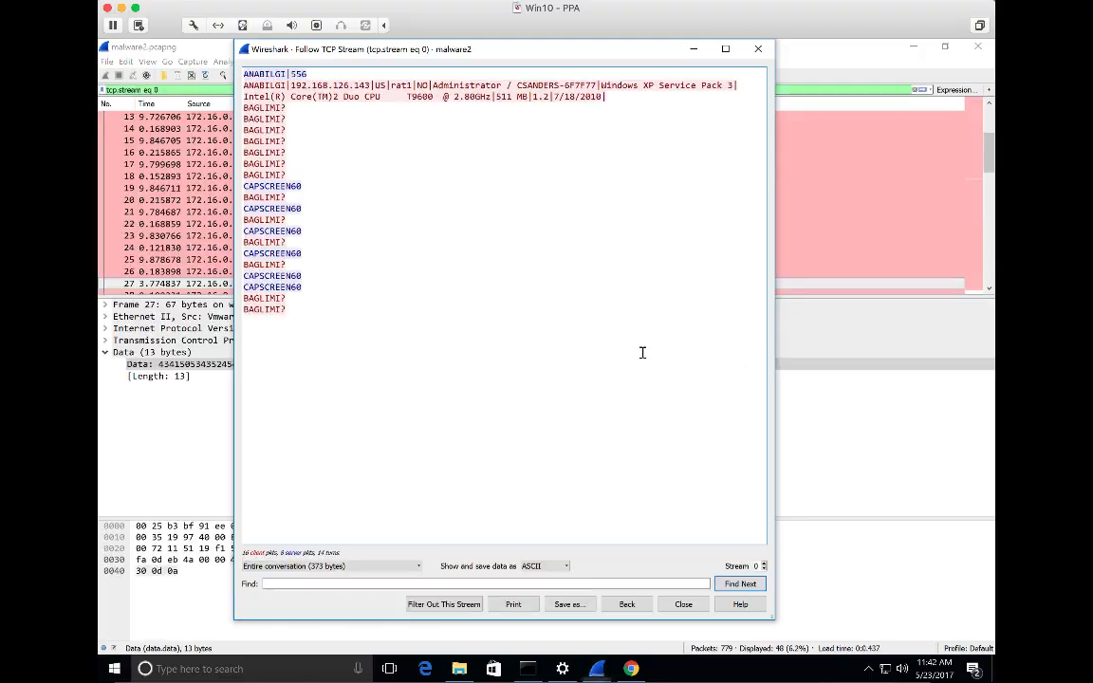
{"action": "left_click", "coordinate": [284, 208]}
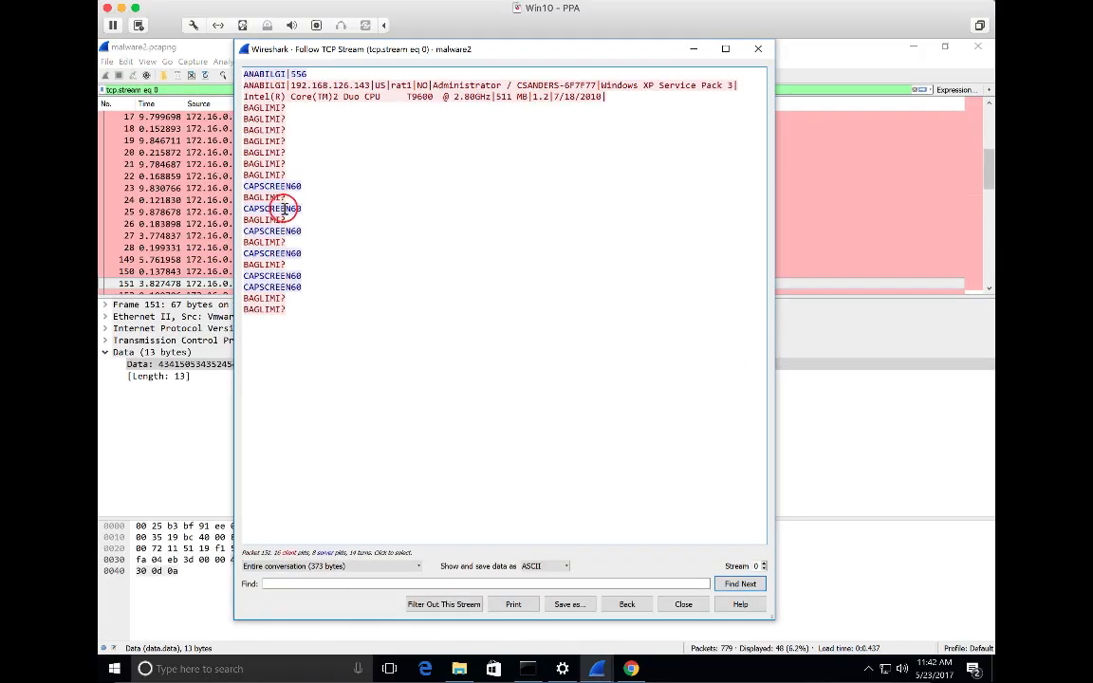
Close the TCP stream window and clear the tcp.stream eq 0 display filter
{"action": "left_click", "coordinate": [685, 605]}
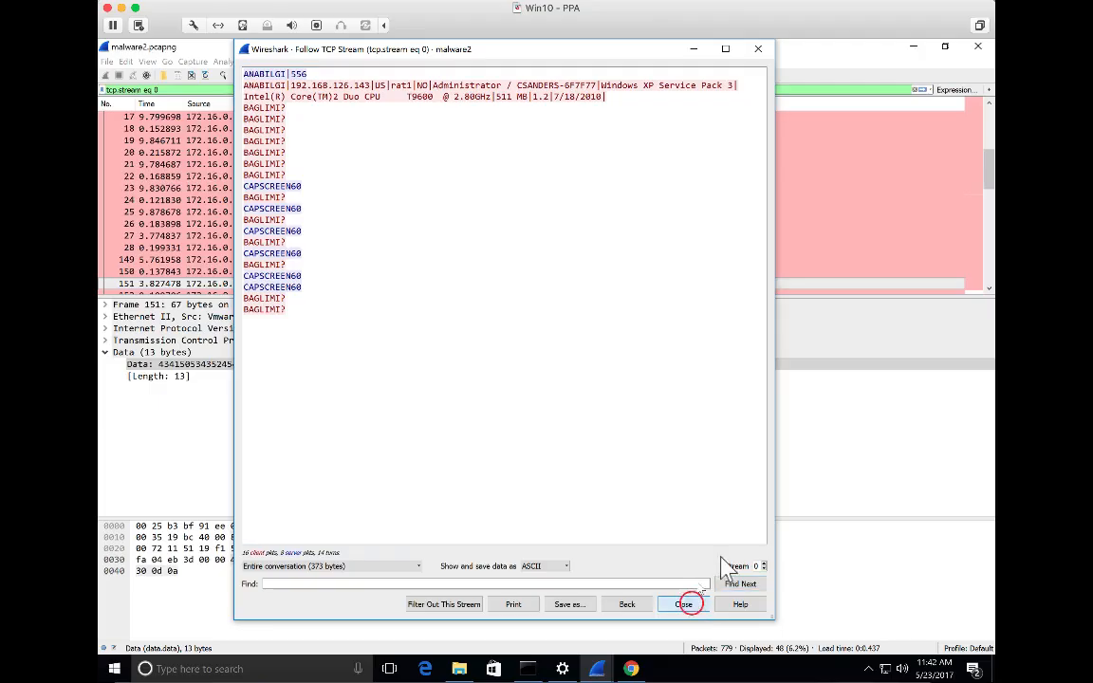
{"action": "scroll", "coordinate": [441, 275], "scroll_direction": "down", "scroll_amount": 2}
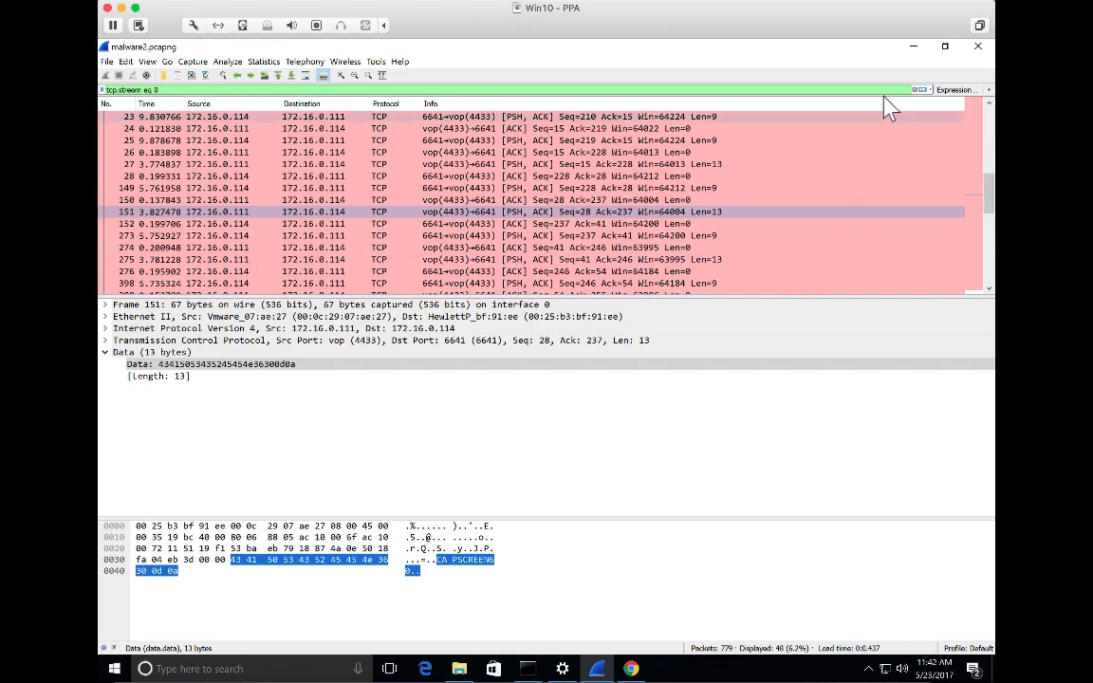
{"action": "left_click", "coordinate": [915, 90]}
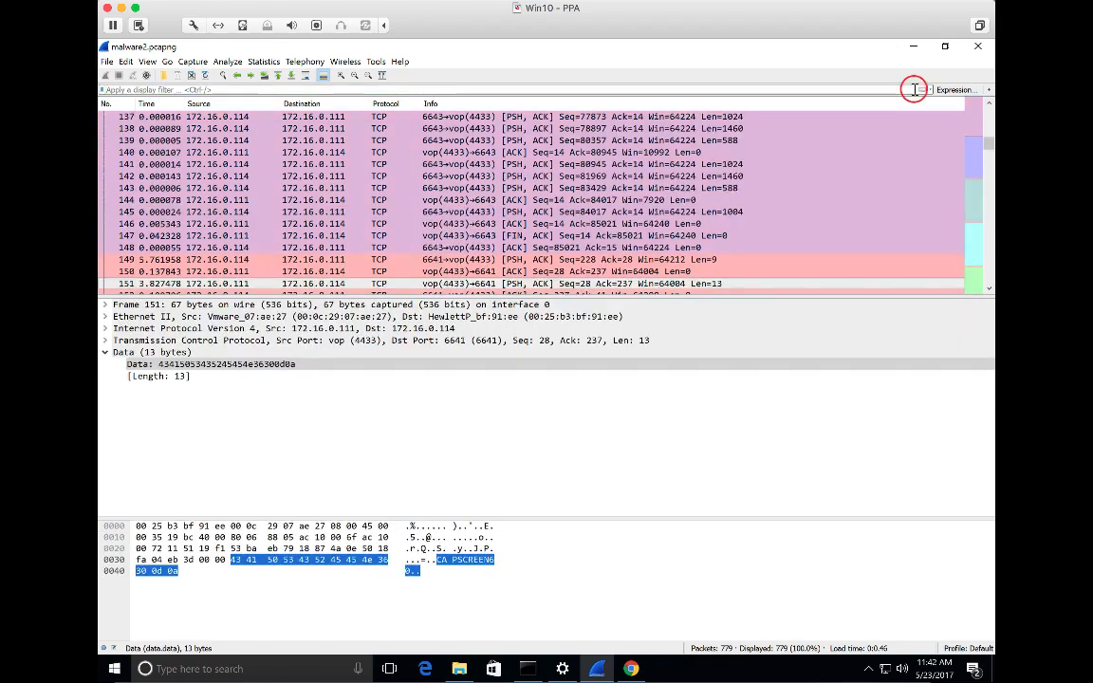
Examine packets 151 to 156, from the CAPSCREEN60 command through the port 6644 handshake to the first data packet
{"action": "scroll", "coordinate": [493, 232], "scroll_direction": "down", "scroll_amount": 2}
{"action": "scroll", "coordinate": [464, 220], "scroll_direction": "down", "scroll_amount": 1}
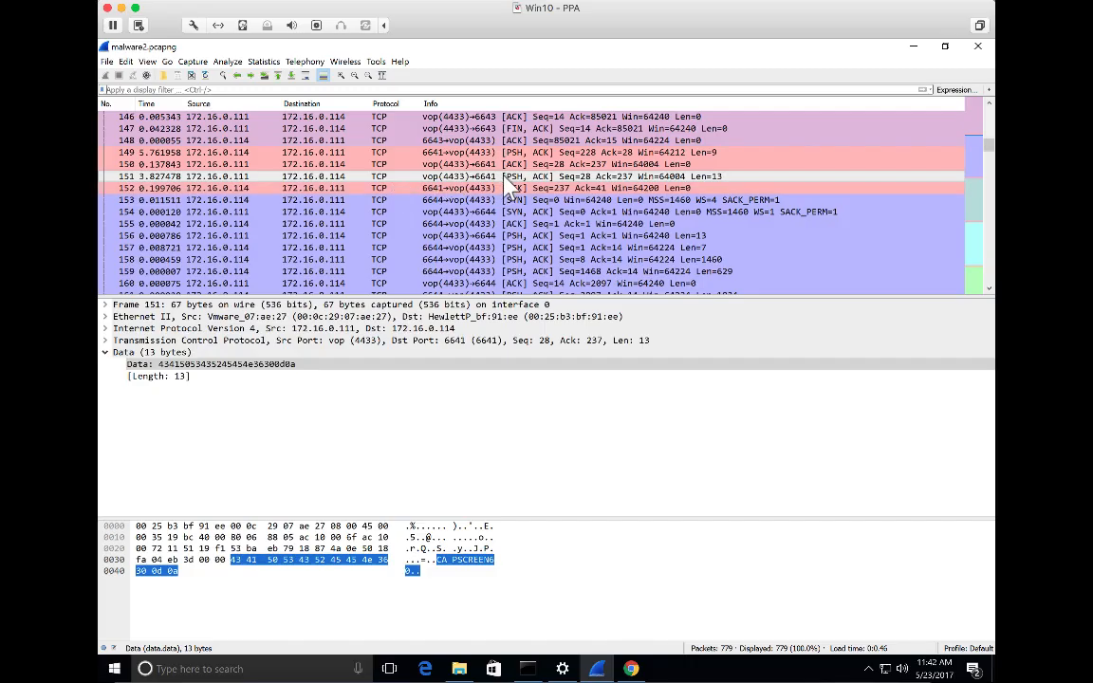
{"action": "left_click", "coordinate": [510, 188]}
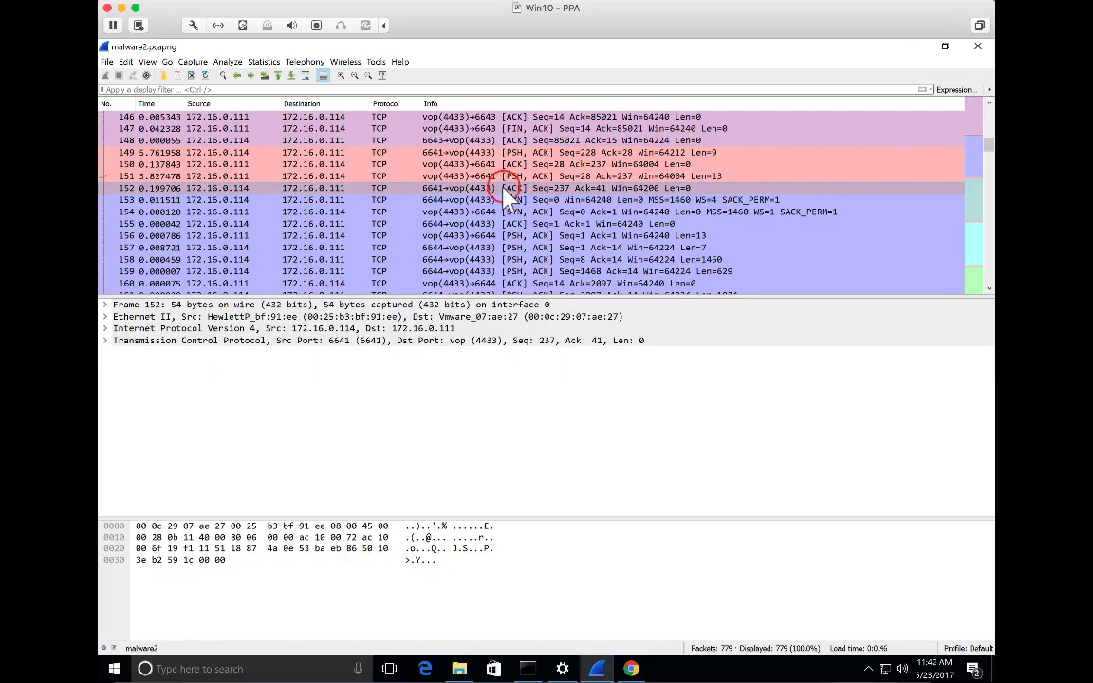
{"action": "left_click", "coordinate": [509, 200]}
{"action": "left_click", "coordinate": [509, 211]}
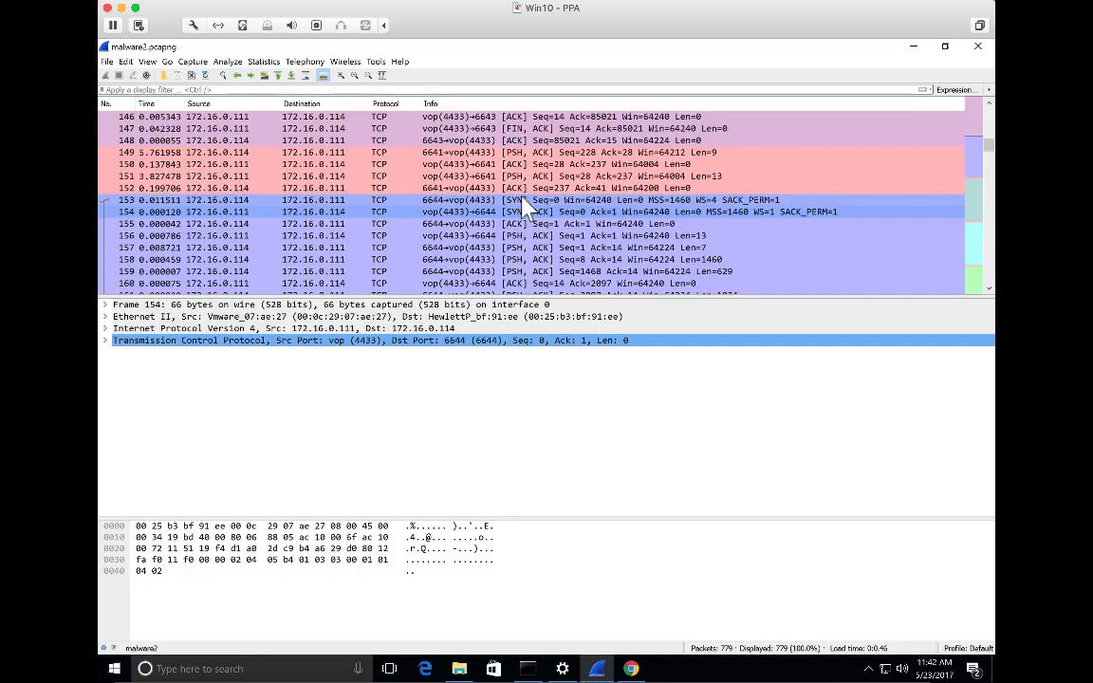
{"action": "left_click", "coordinate": [523, 176]}
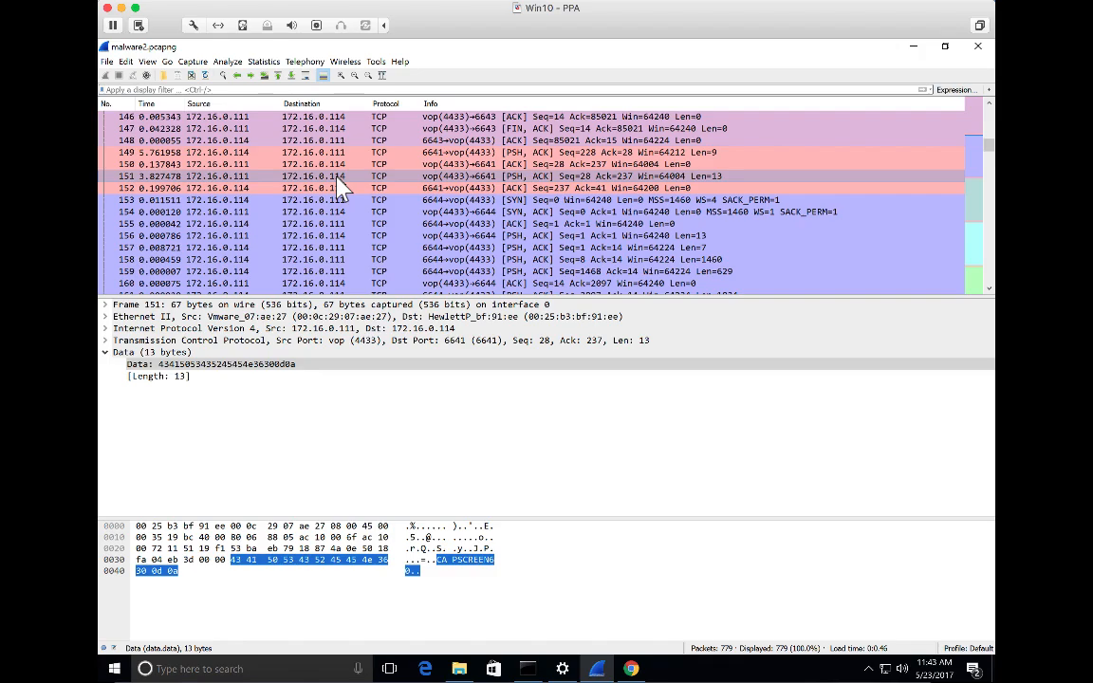
{"action": "left_click", "coordinate": [245, 211]}
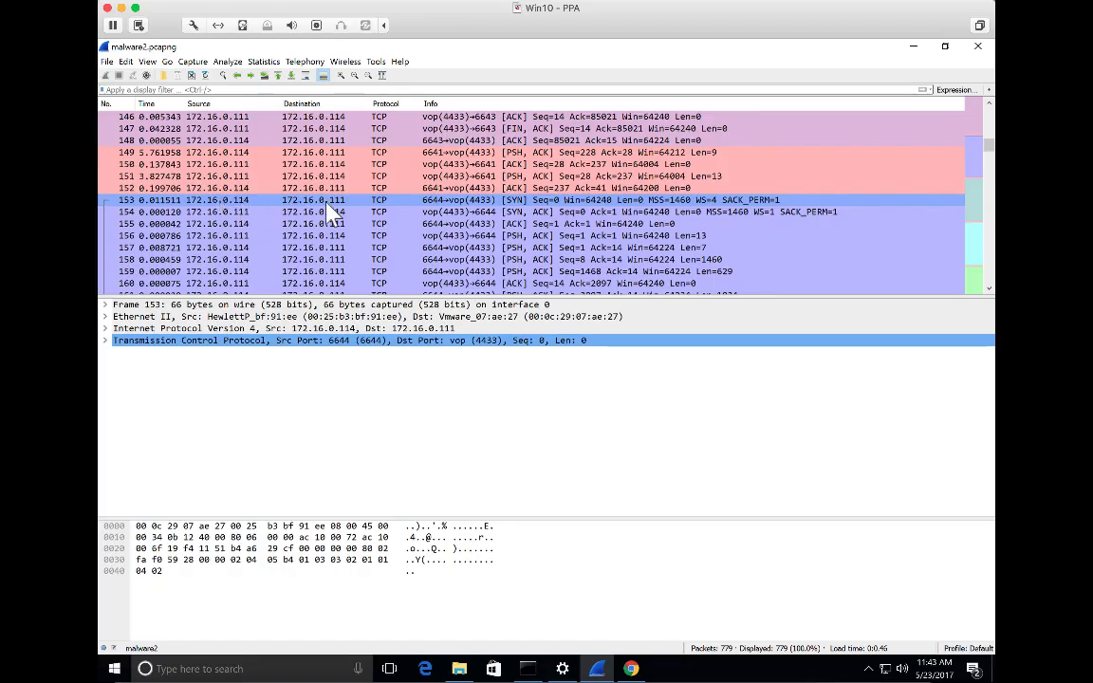
{"action": "left_click", "coordinate": [543, 235]}
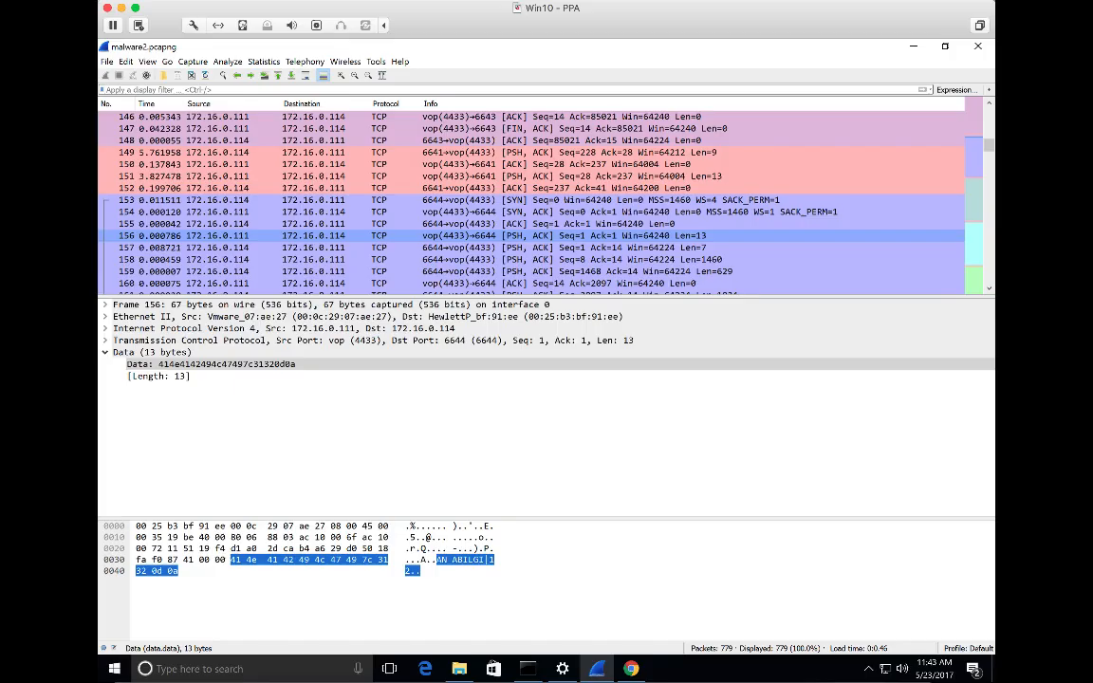
Follow the TCP stream of packet 156 in the port 6644 conversation
{"action": "scroll", "coordinate": [963, 223], "scroll_direction": "down", "scroll_amount": 3}
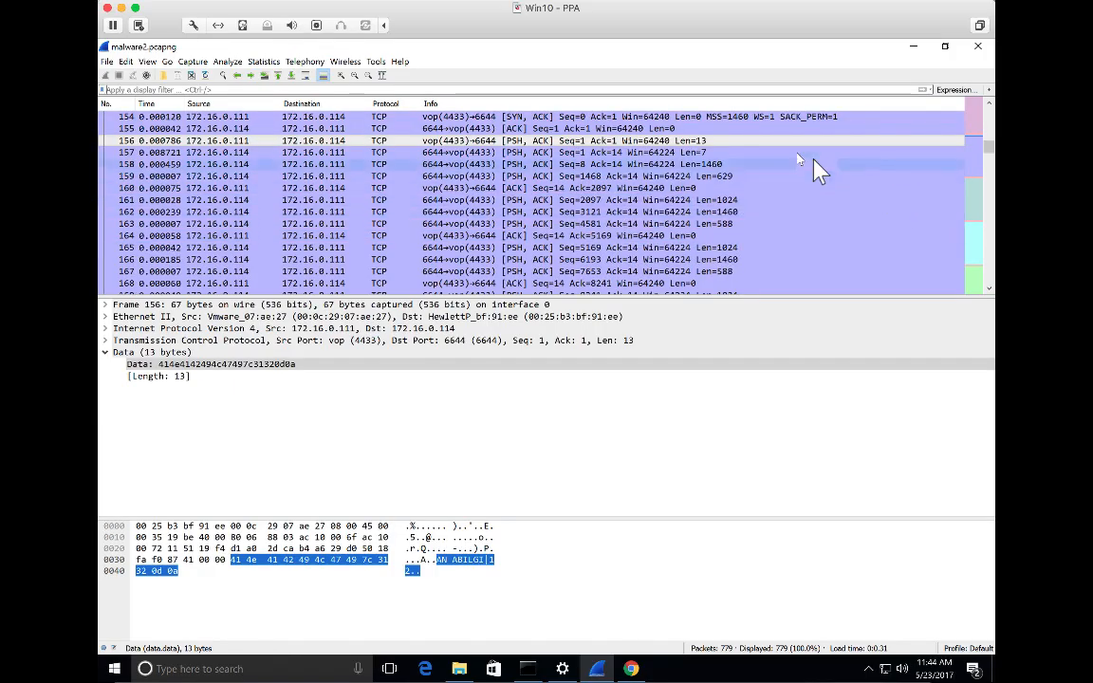
{"action": "right_click", "coordinate": [718, 145]}
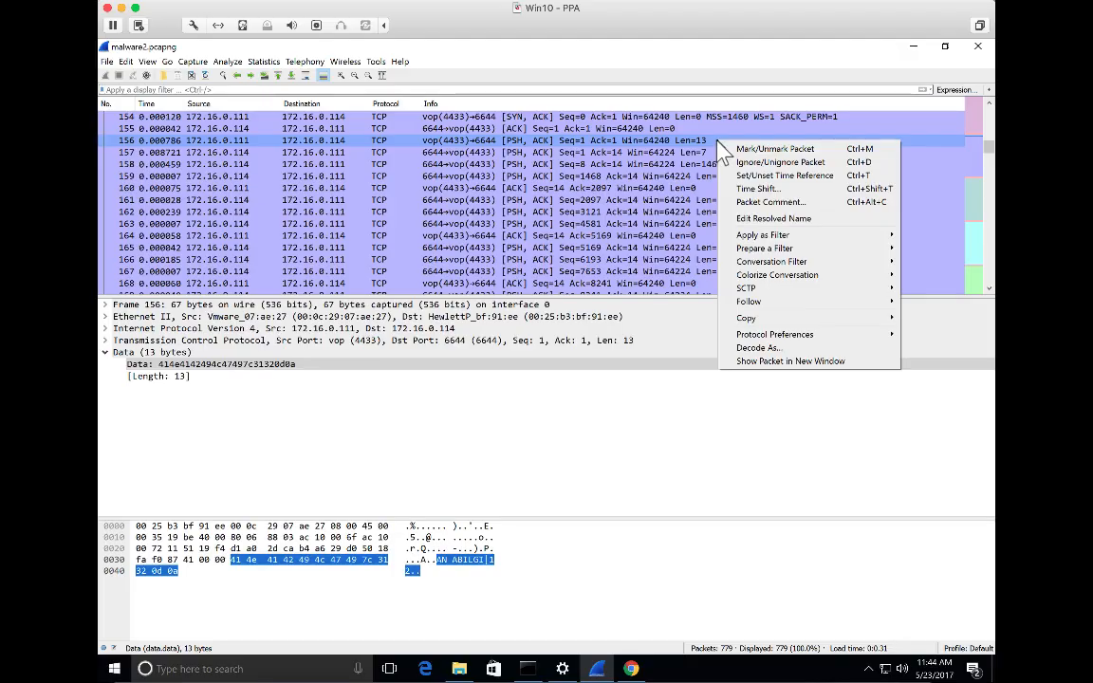
{"action": "mouse_move", "coordinate": [801, 301]}
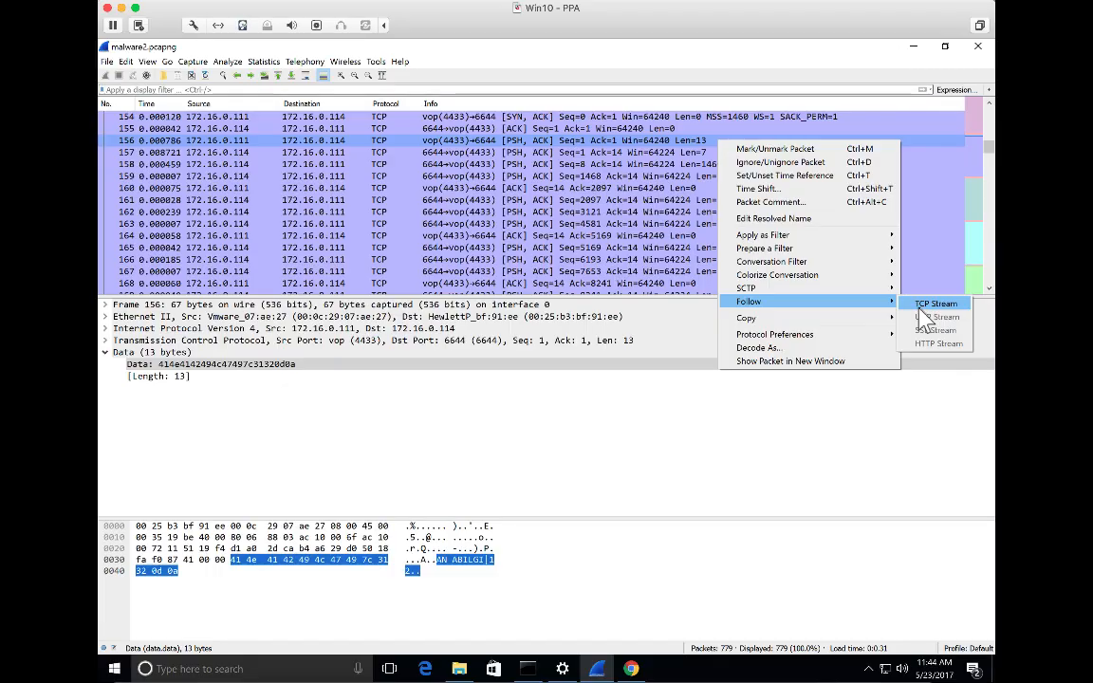
{"action": "left_click", "coordinate": [920, 311]}
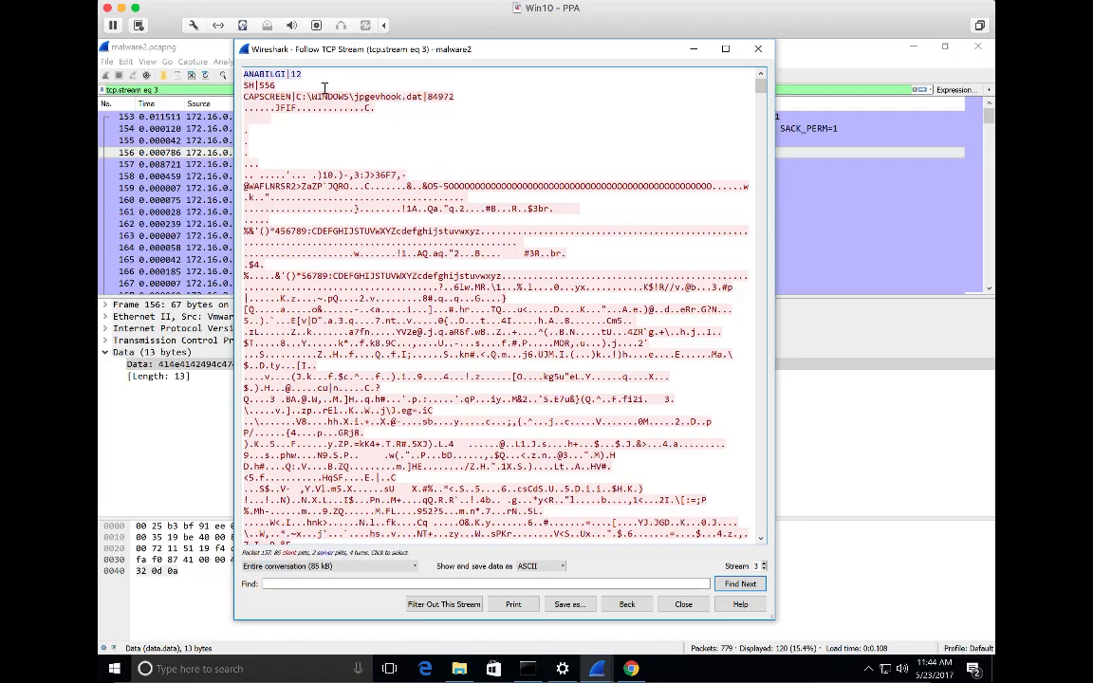
Examine the ANABILGI|12 command in the stream and the block of data sent back in response
{"action": "left_click_drag", "start_coordinate": [243, 73], "coordinate": [305, 73]}
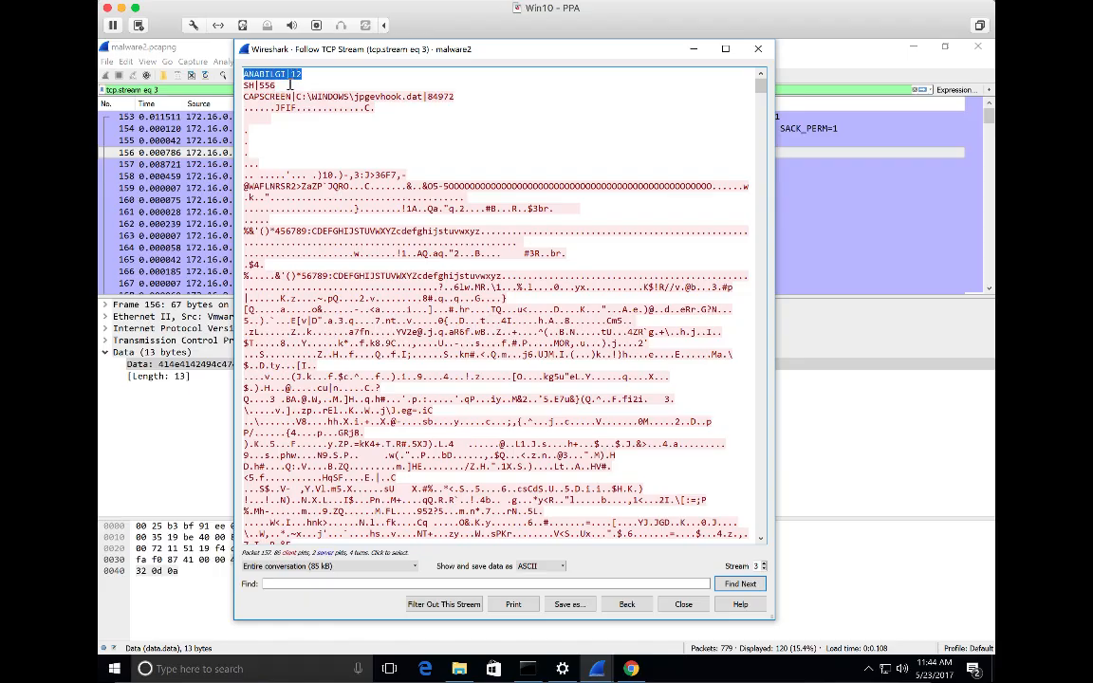
{"action": "left_click_drag", "start_coordinate": [245, 85], "coordinate": [477, 490]}
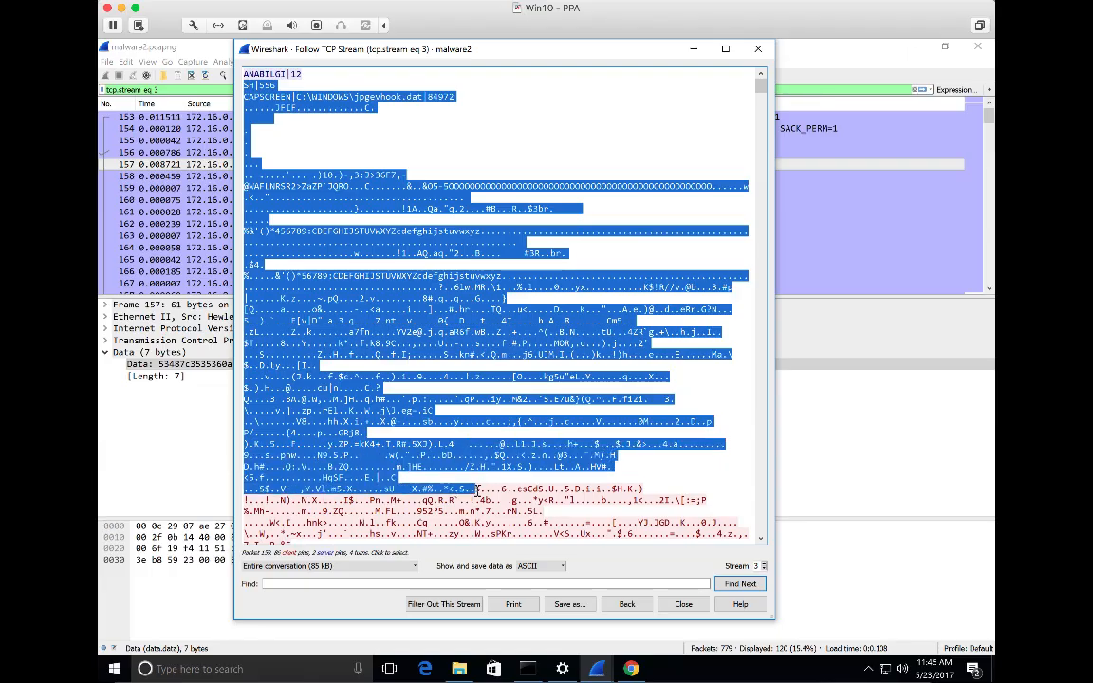
{"action": "scroll", "coordinate": [486, 441], "scroll_direction": "down", "scroll_amount": 20}
{"action": "scroll", "coordinate": [516, 370], "scroll_direction": "up", "scroll_amount": 10}
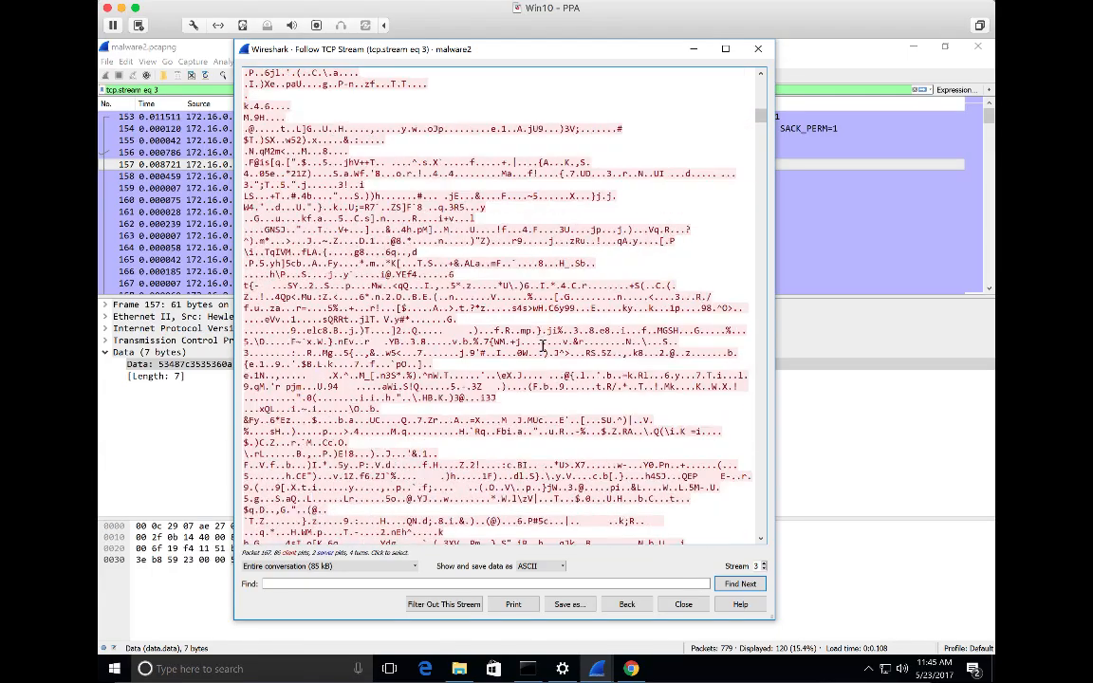
{"action": "scroll", "coordinate": [540, 348], "scroll_direction": "up", "scroll_amount": 7}
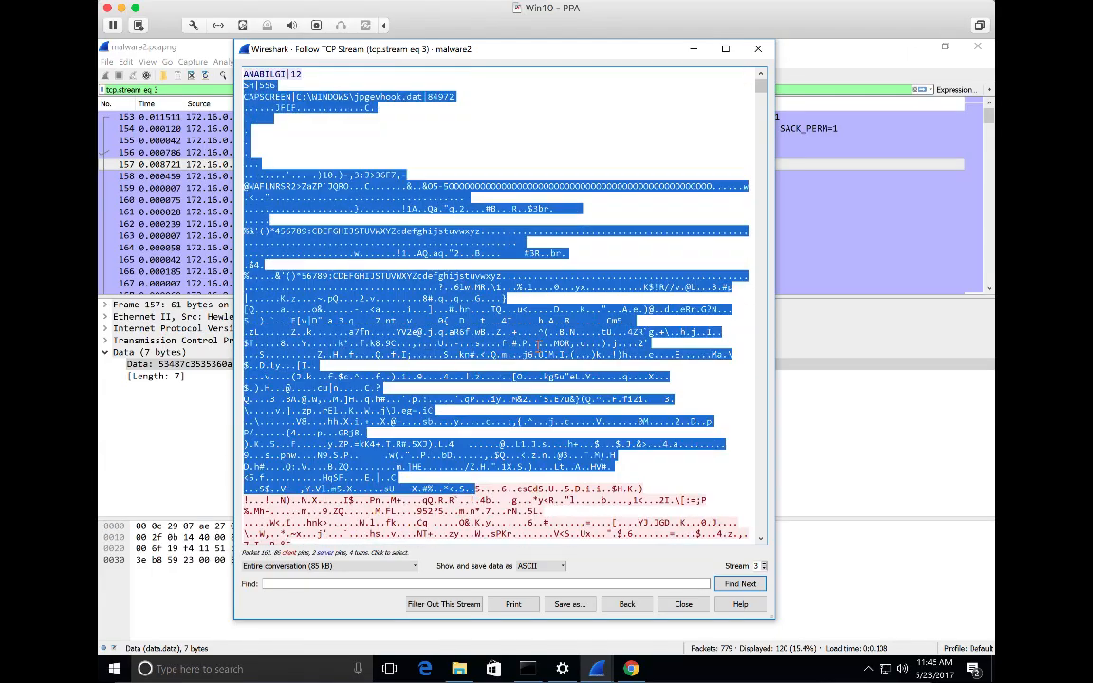
{"action": "left_click", "coordinate": [409, 171]}
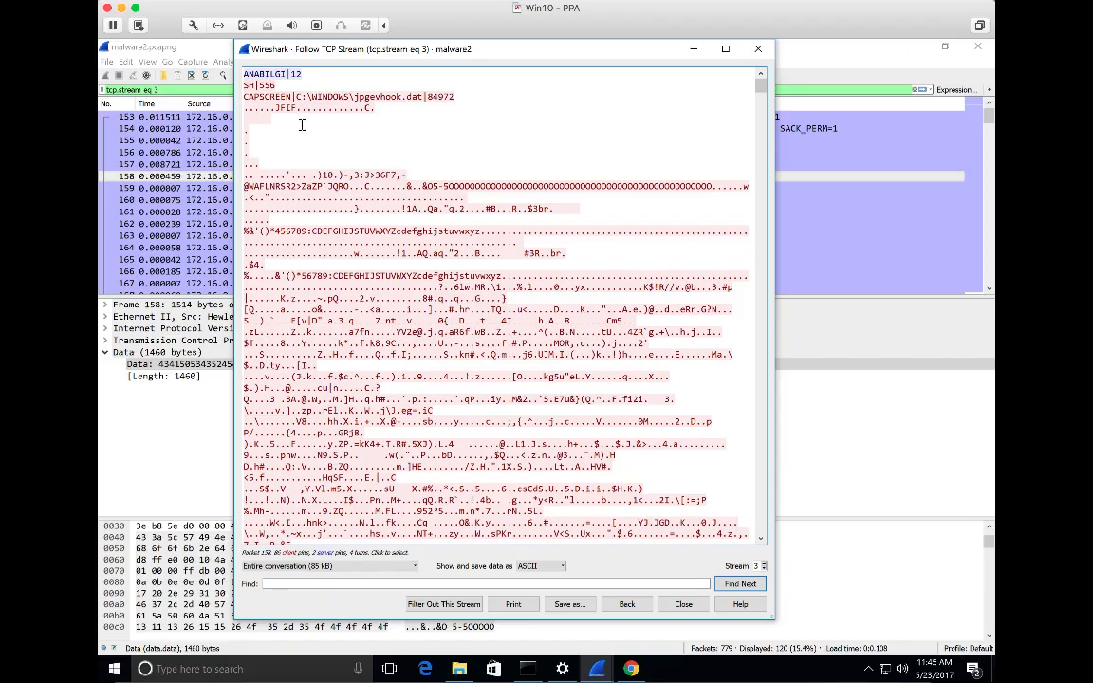
Inspect the CAPSCREEN response line and the file path C:\WINDOWS\jpgevhook.dat it contains
{"action": "left_click_drag", "start_coordinate": [244, 95], "coordinate": [294, 97]}
{"action": "left_click_drag", "start_coordinate": [297, 96], "coordinate": [418, 102]}
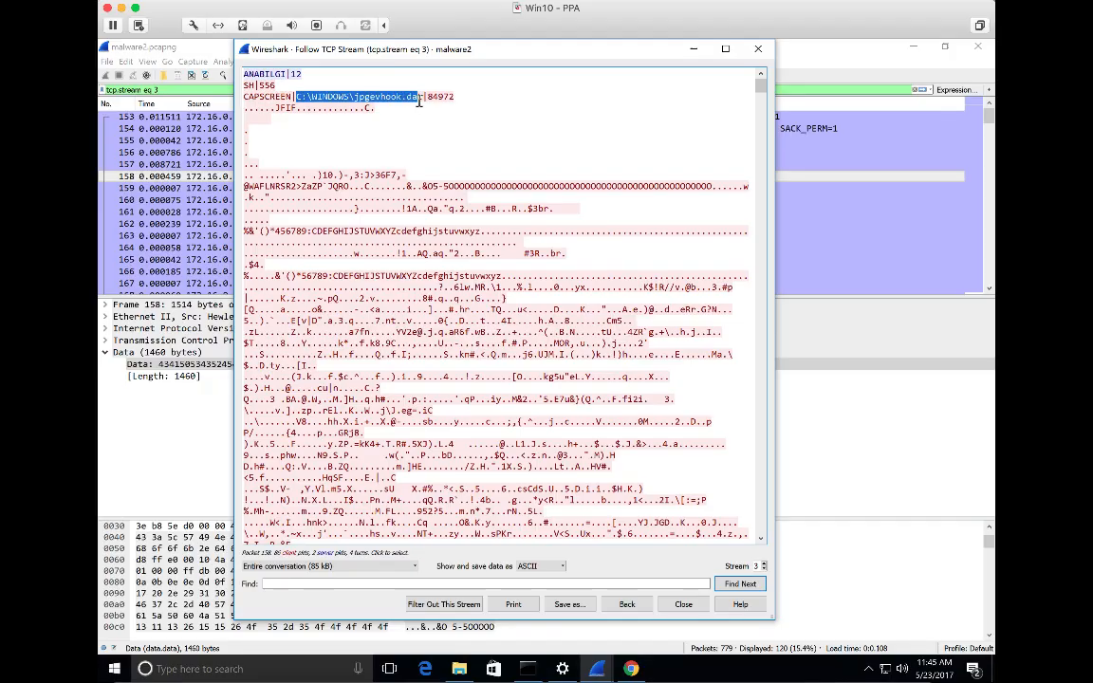
{"action": "left_click", "coordinate": [360, 96]}
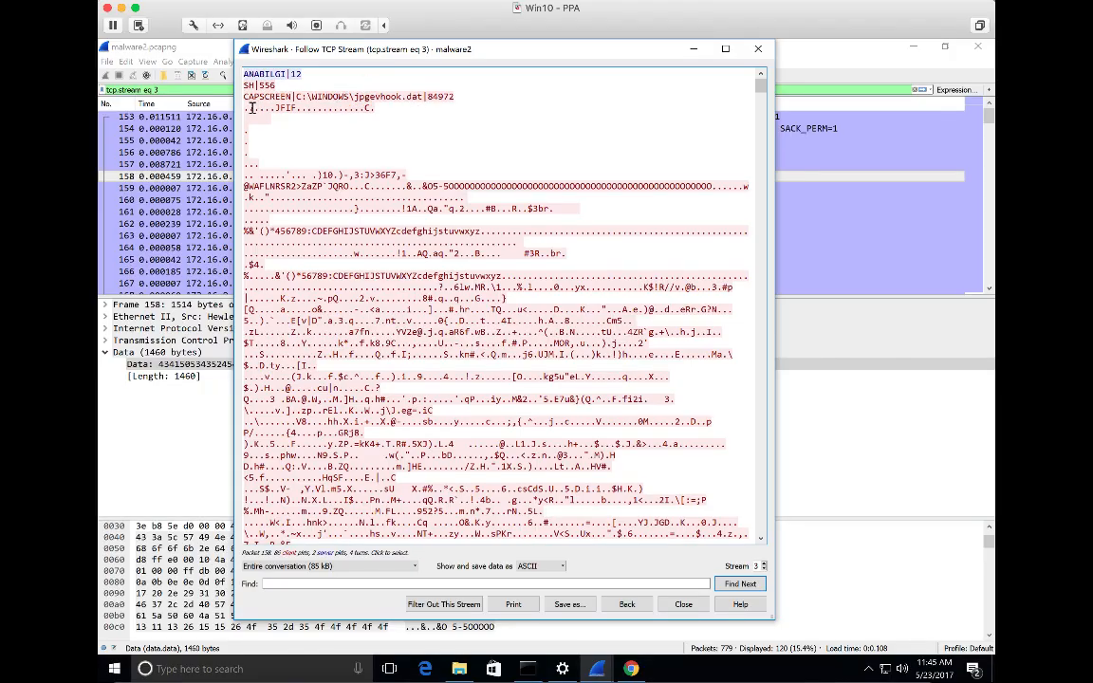
Examine the binary data after the CAPSCREEN line, focusing on the JFIF marker near its beginning
{"action": "left_click_drag", "start_coordinate": [246, 109], "coordinate": [527, 474]}
{"action": "left_click", "coordinate": [481, 252]}
{"action": "double_click", "coordinate": [277, 107]}
{"action": "scroll", "coordinate": [432, 228], "scroll_direction": "down", "scroll_amount": 3}
{"action": "scroll", "coordinate": [430, 249], "scroll_direction": "up", "scroll_amount": 3}
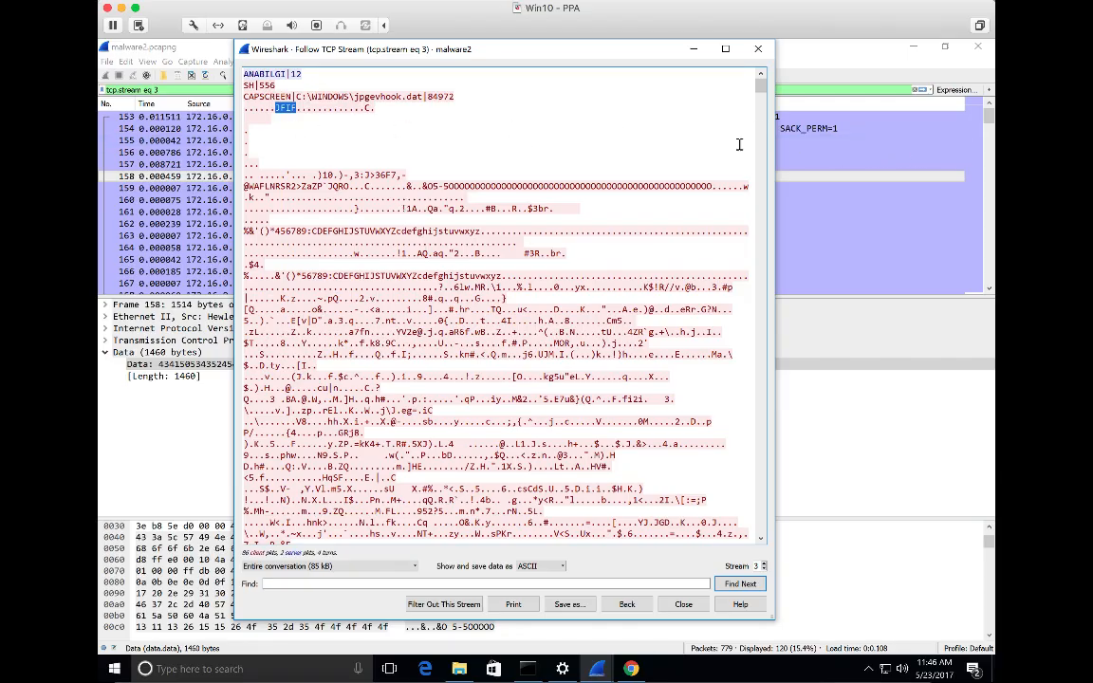
{"action": "left_click", "coordinate": [696, 149]}
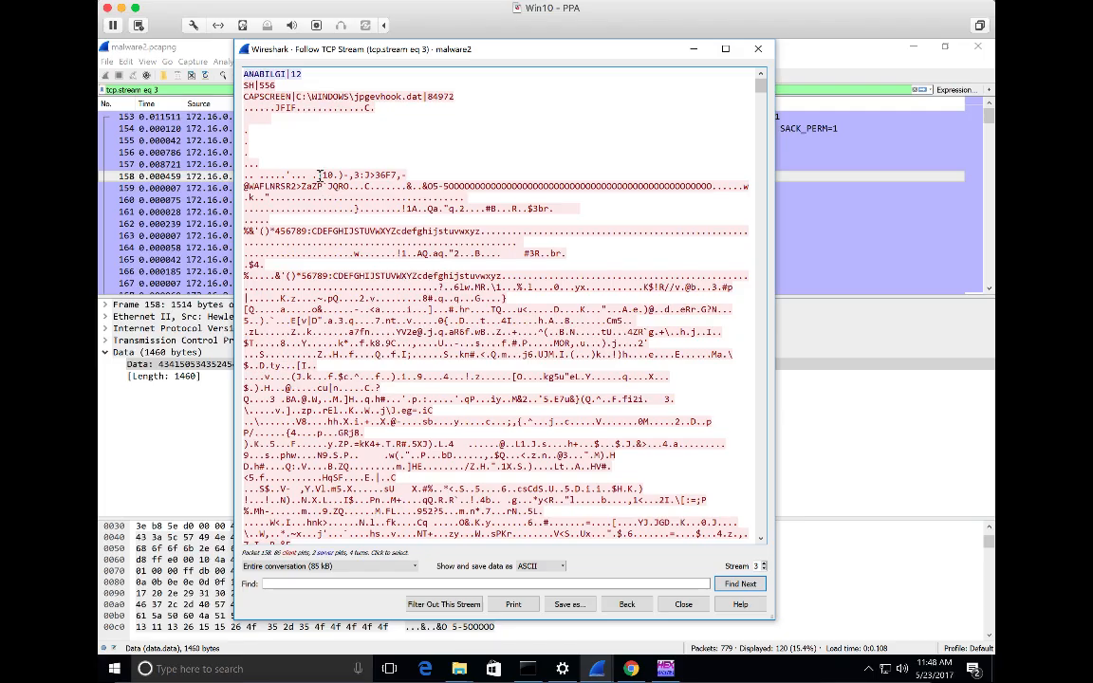
Limit the followed stream to the 85 kB direction from 172.16.0.114:6644 to 172.16.0.111:vop
{"action": "left_click_drag", "start_coordinate": [265, 73], "coordinate": [284, 74]}
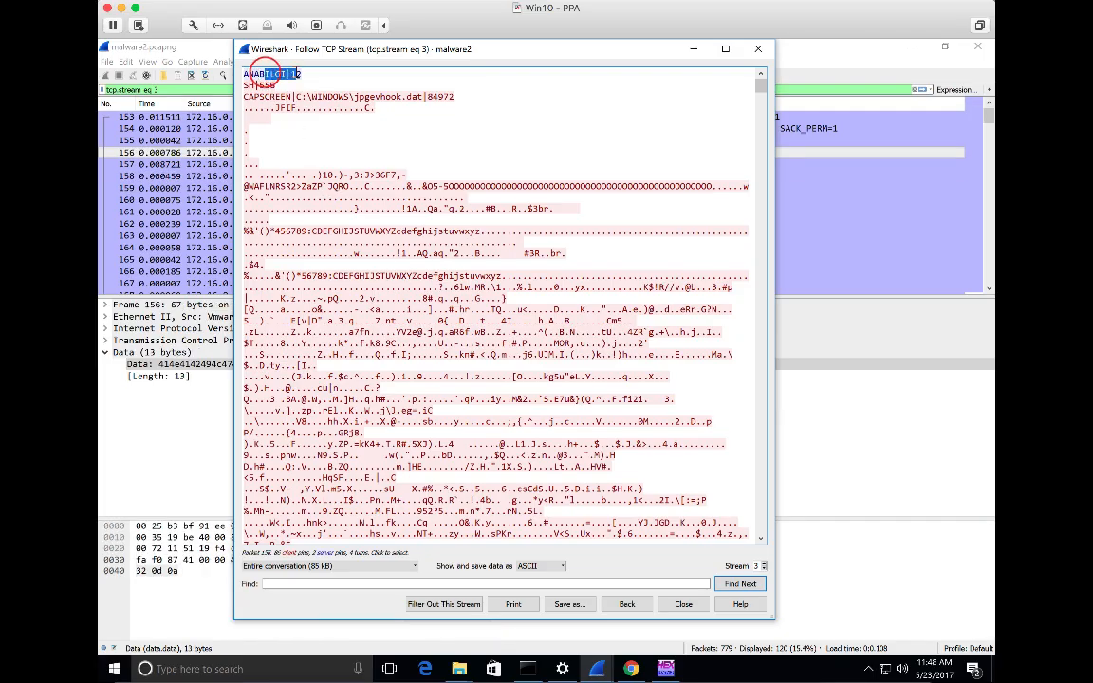
{"action": "left_click", "coordinate": [317, 146]}
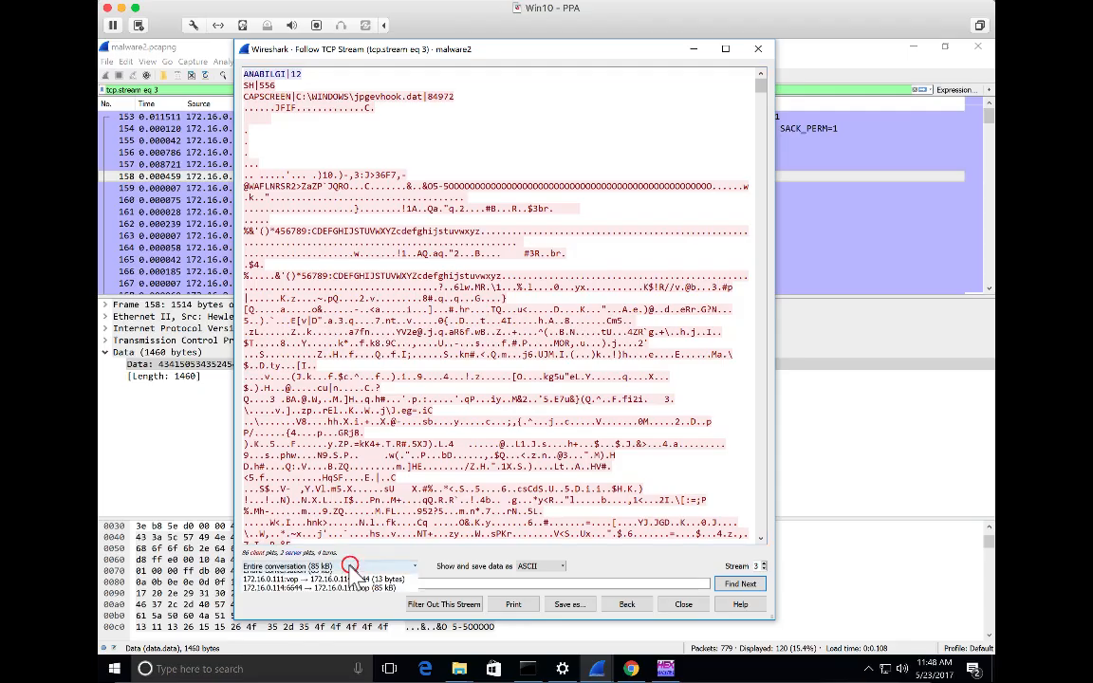
{"action": "left_click", "coordinate": [343, 567]}
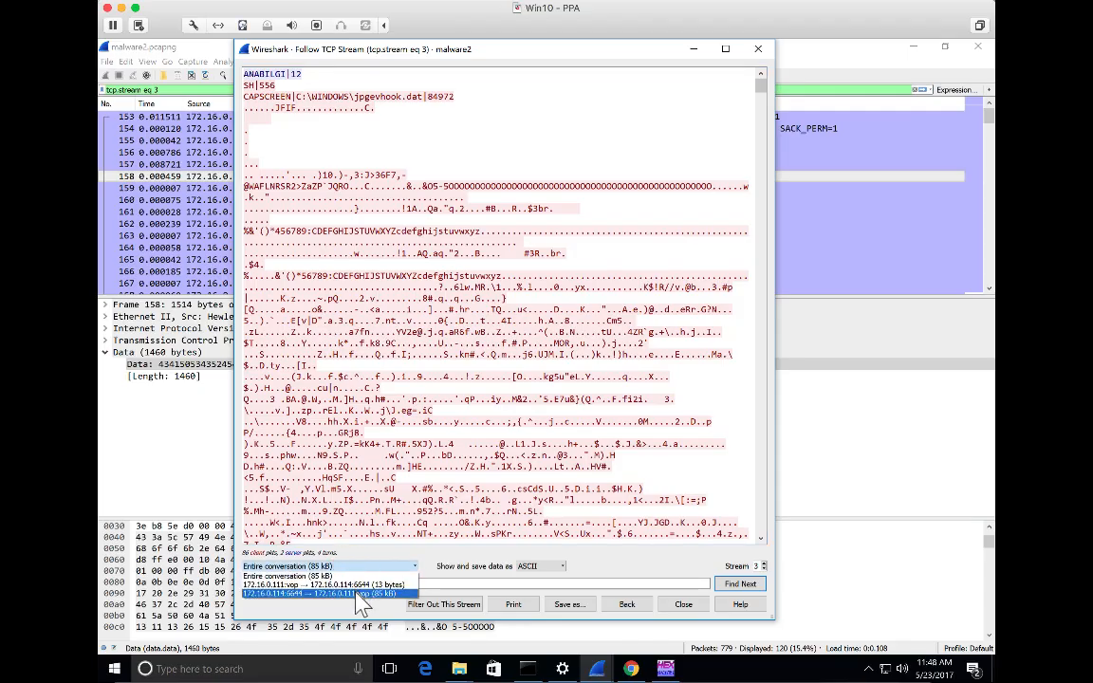
{"action": "left_click", "coordinate": [360, 594]}
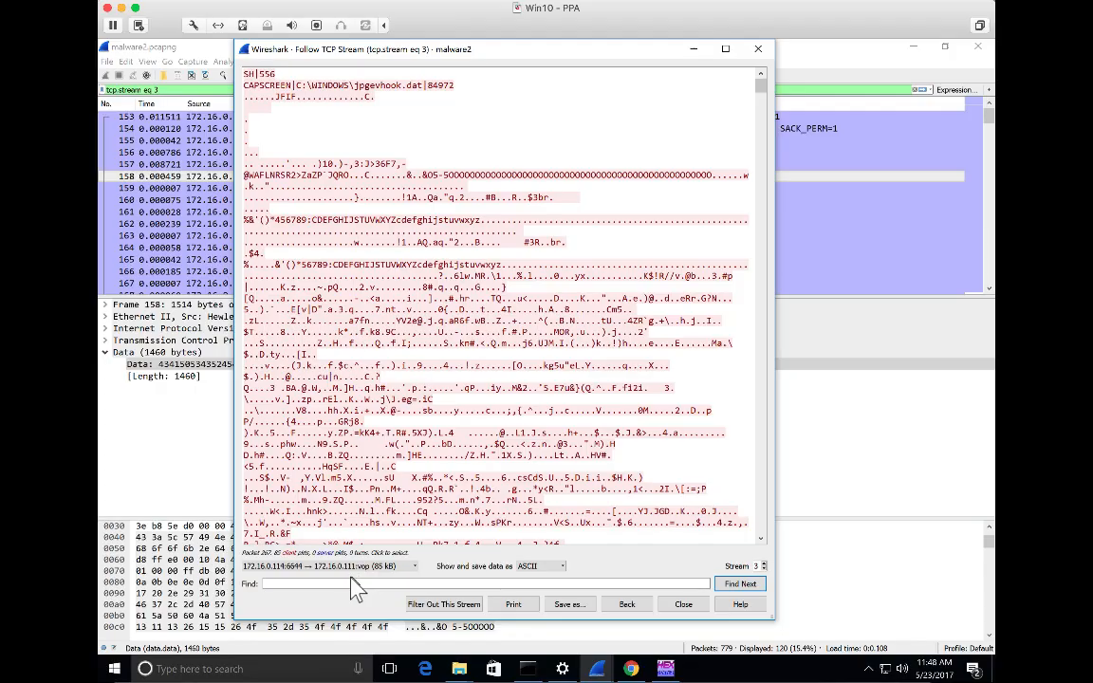
Show the followed stream as Raw and save it as rawimg.jpg in the malware folder on the Desktop
{"action": "left_click", "coordinate": [529, 566]}
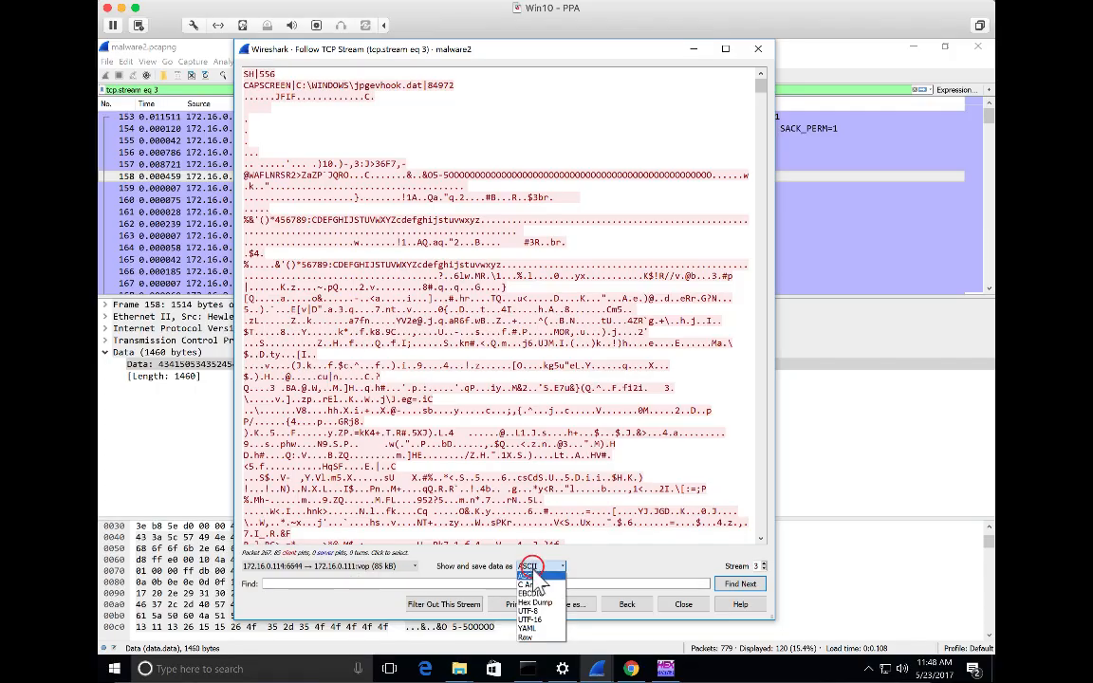
{"action": "left_click", "coordinate": [527, 637]}
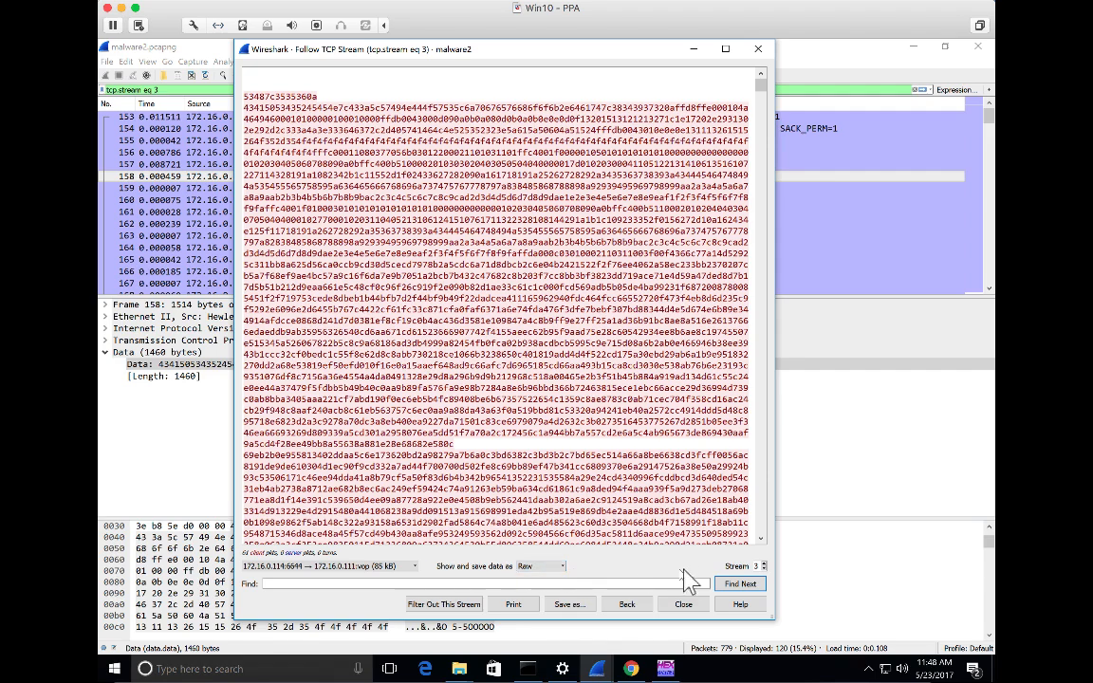
{"action": "left_click", "coordinate": [574, 606]}
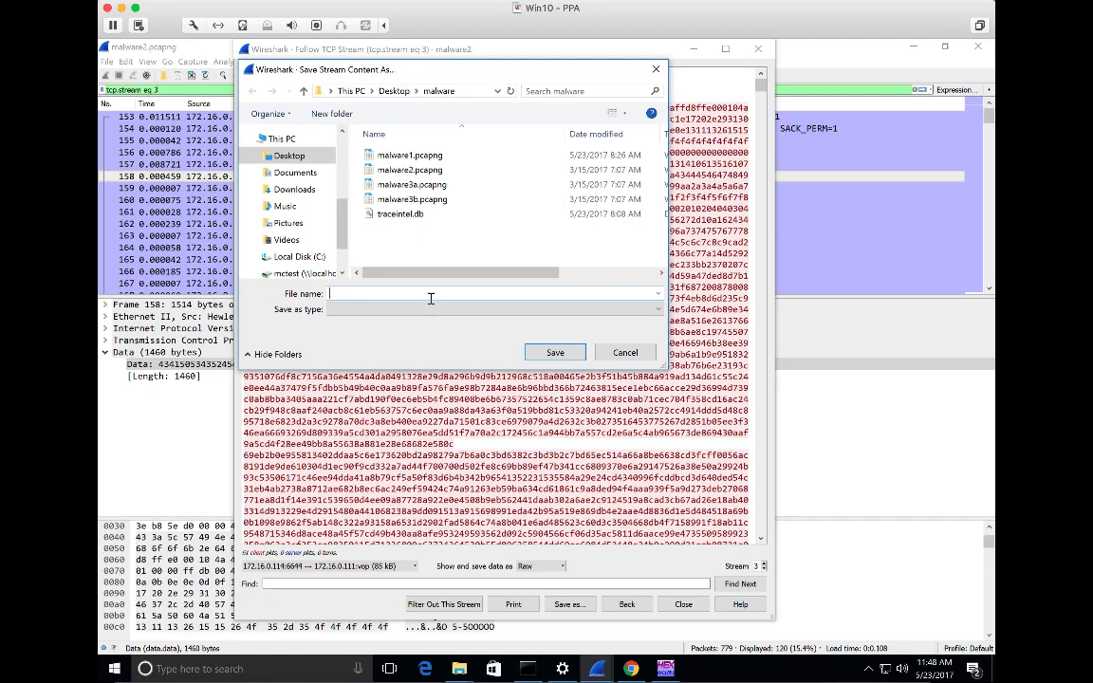
{"action": "type", "text": "raw.img.jpg"}
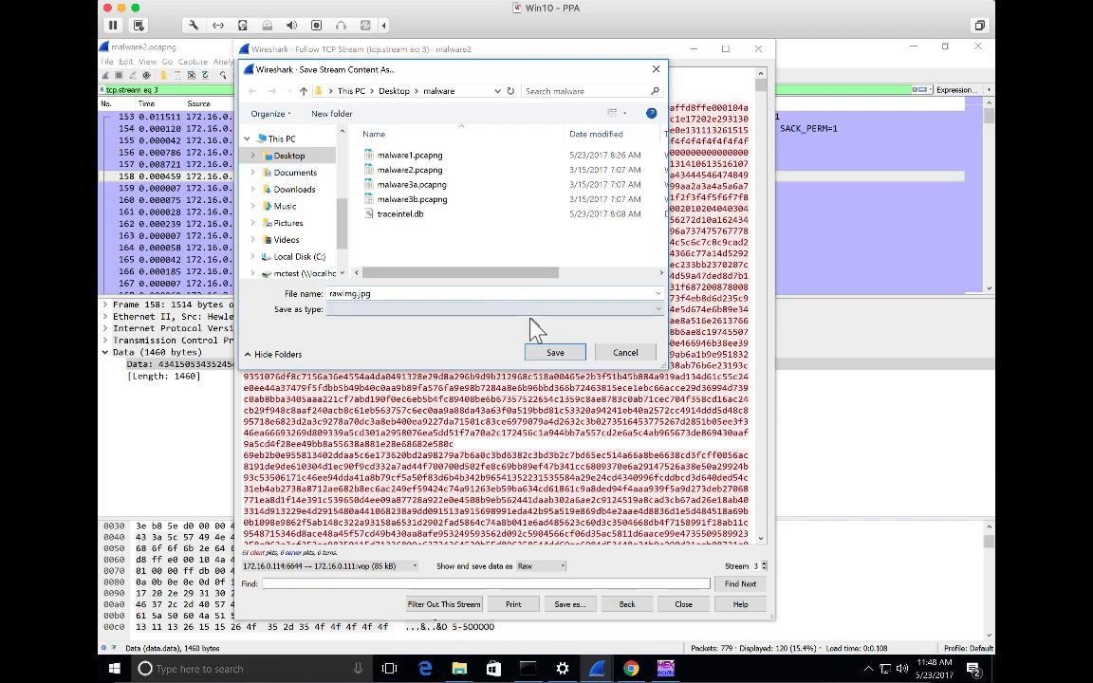
{"action": "left_click", "coordinate": [532, 353]}
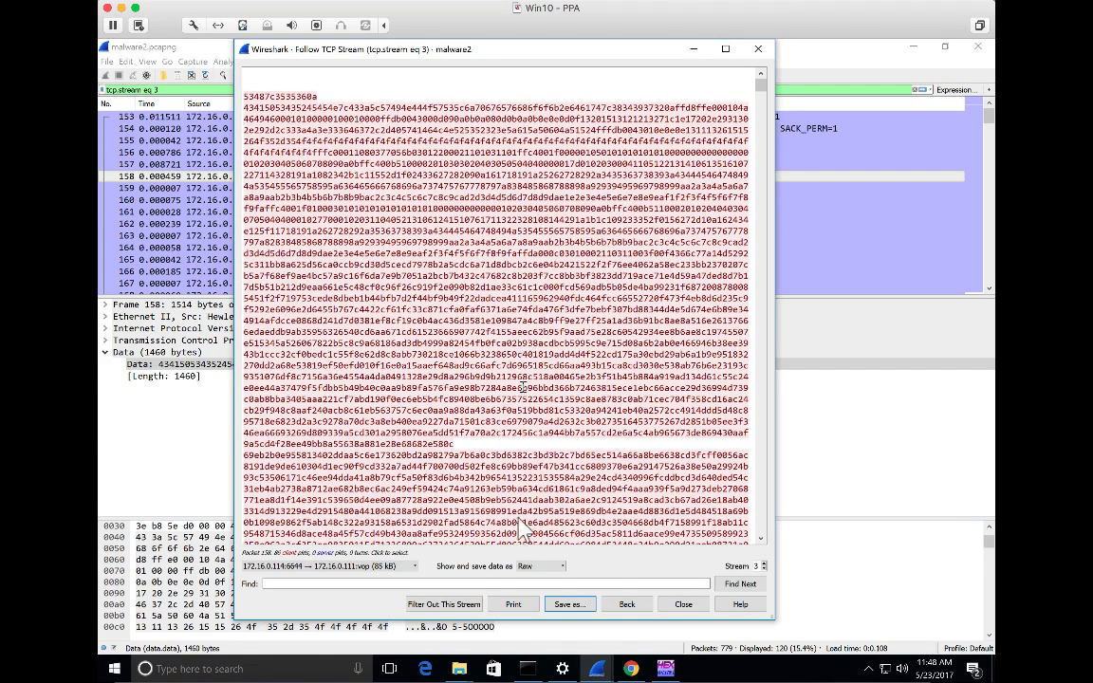
Switch to the malware folder in File Explorer, try to view rawimg.jpg in Photos, and close the viewer
{"action": "left_click", "coordinate": [458, 670]}
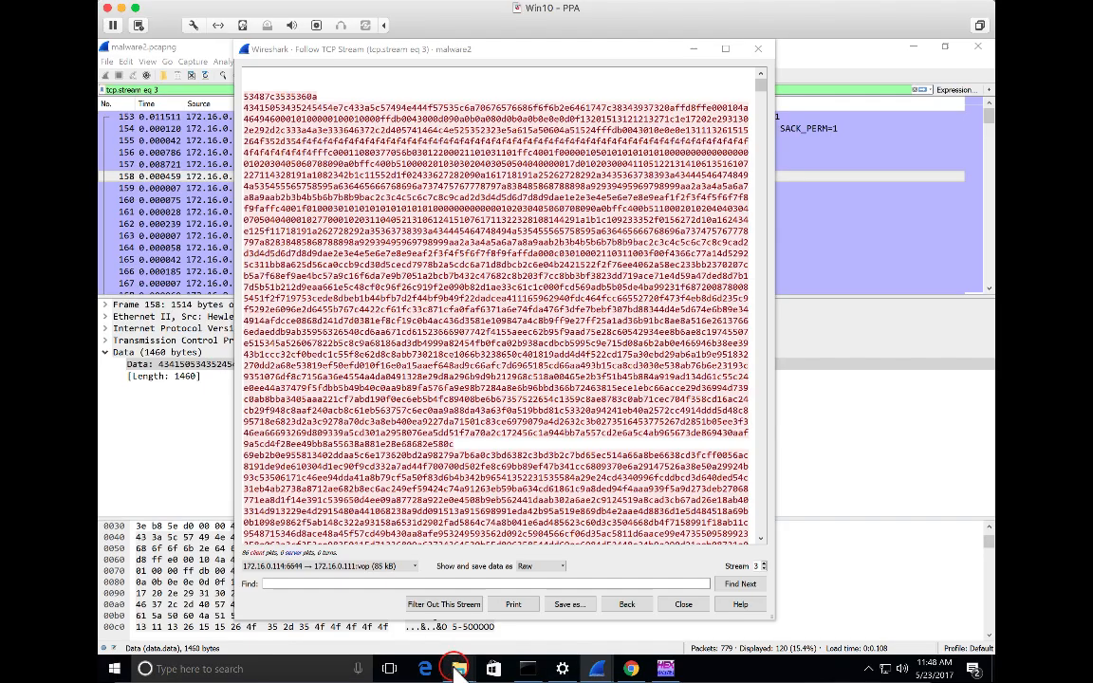
{"action": "mouse_move", "coordinate": [456, 666]}
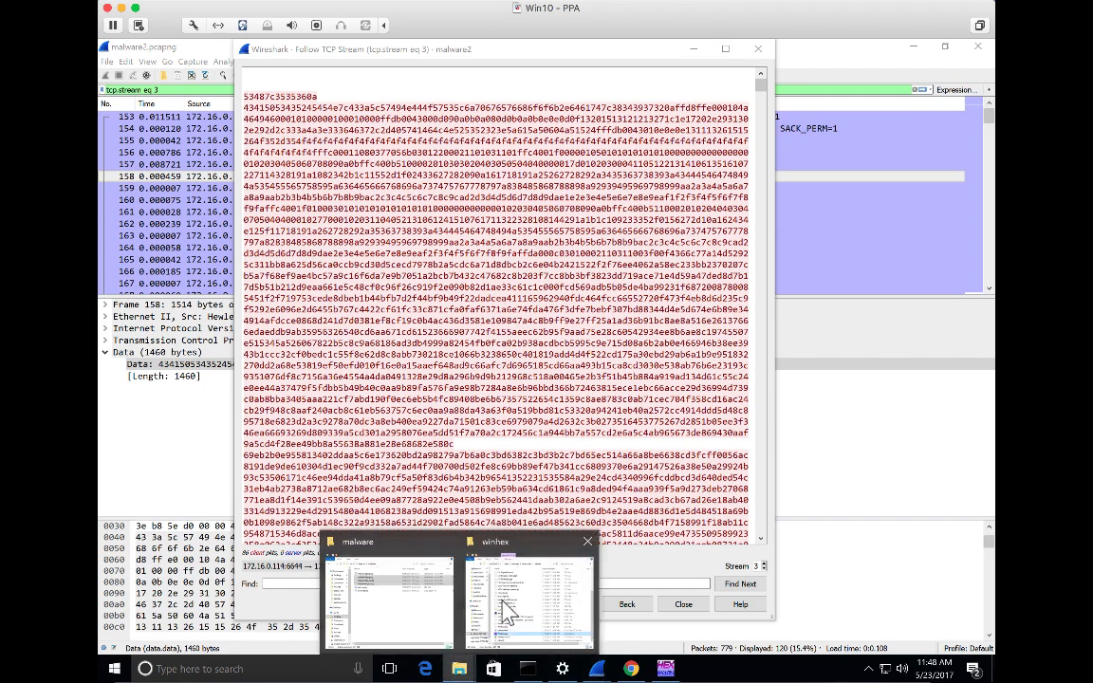
{"action": "left_click", "coordinate": [384, 603]}
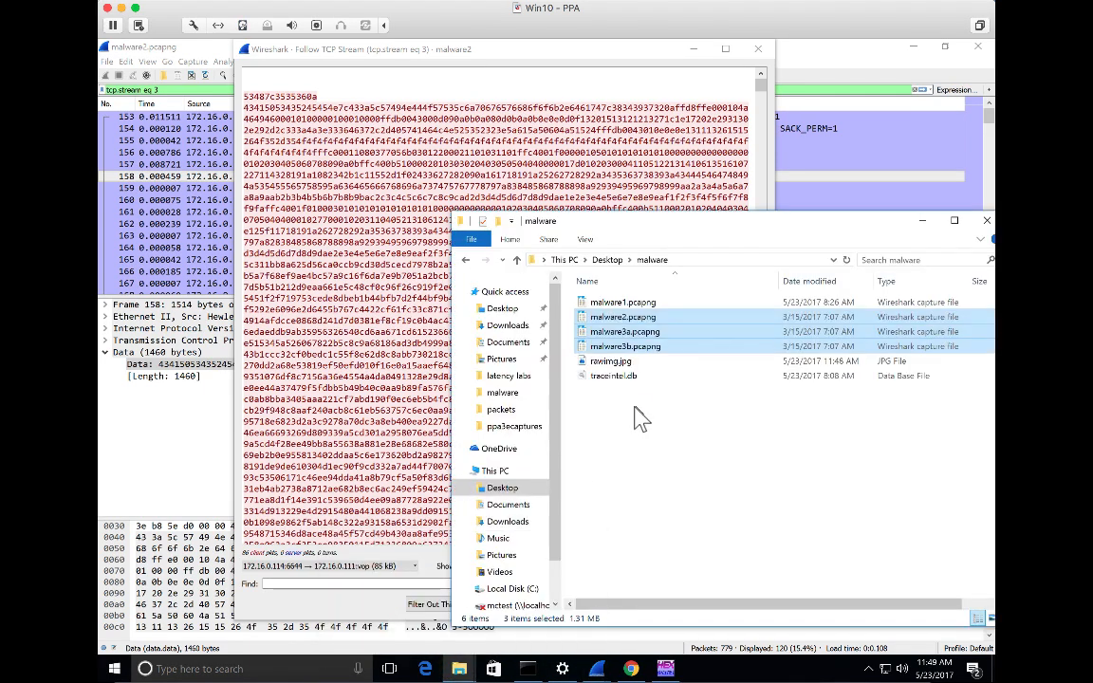
{"action": "left_click", "coordinate": [703, 405]}
{"action": "double_click", "coordinate": [626, 361]}
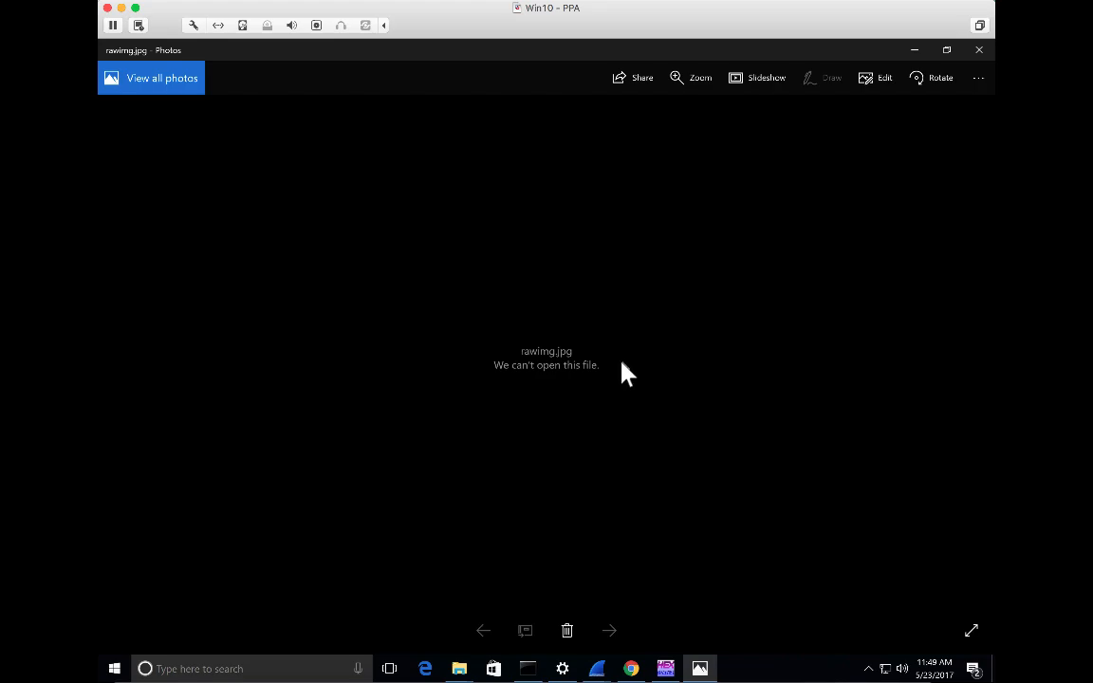
{"action": "left_click", "coordinate": [977, 57]}
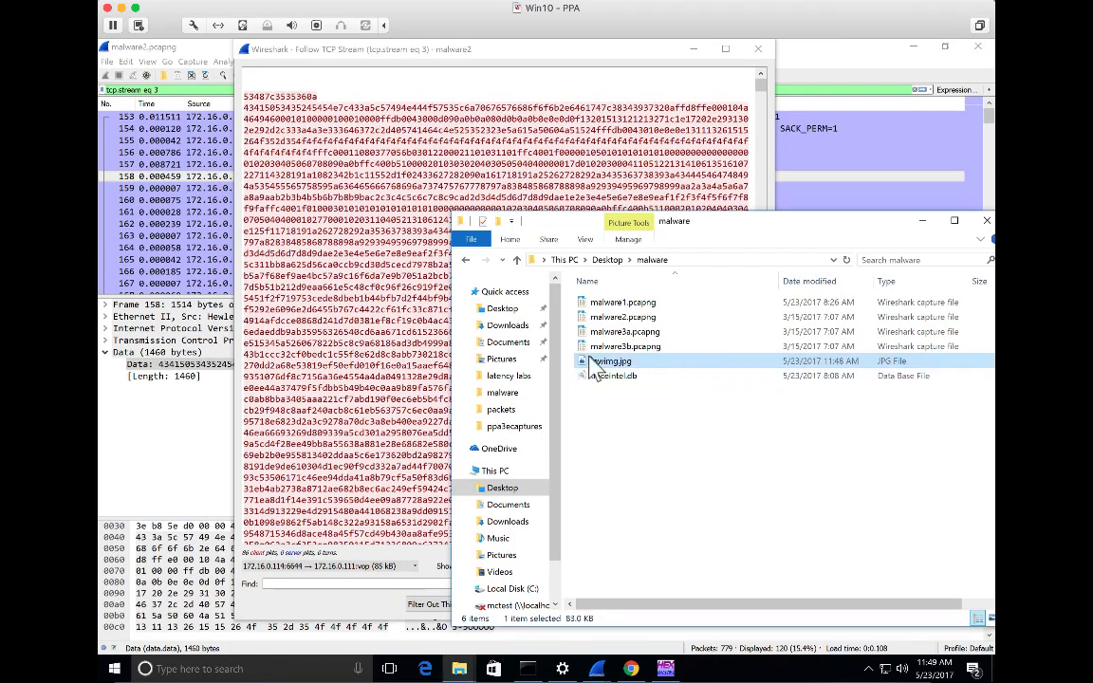
Show the followed stream as ASCII again and examine the SH and CAPSCREEN lines preceding the JFIF data
{"action": "left_click", "coordinate": [321, 302]}
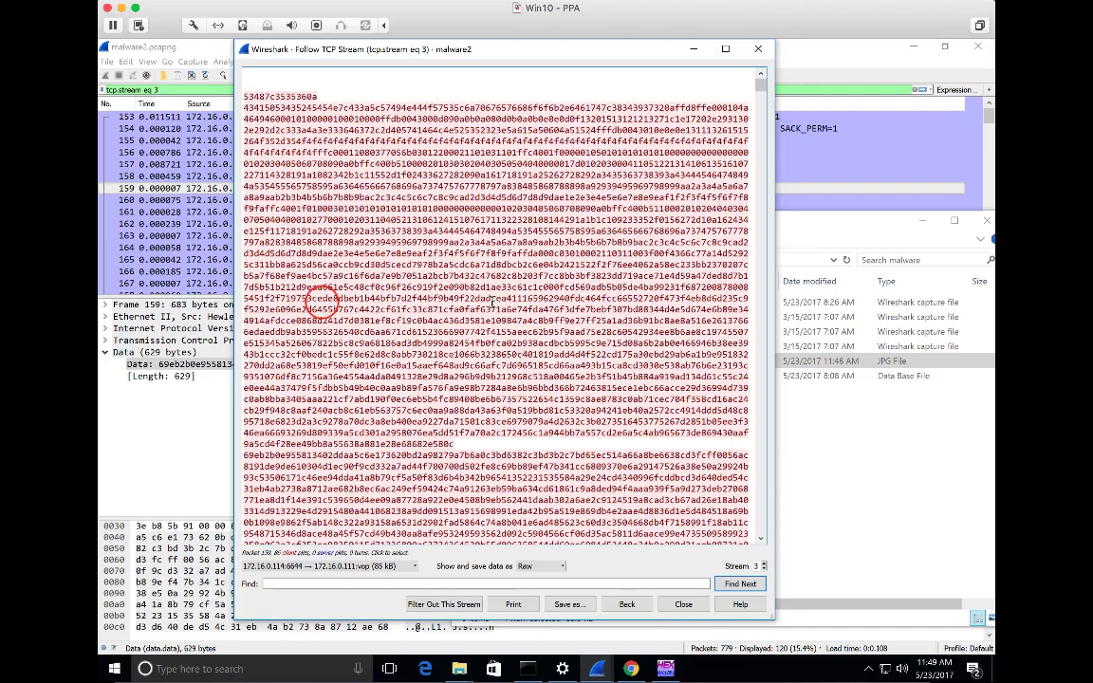
{"action": "left_click", "coordinate": [557, 566]}
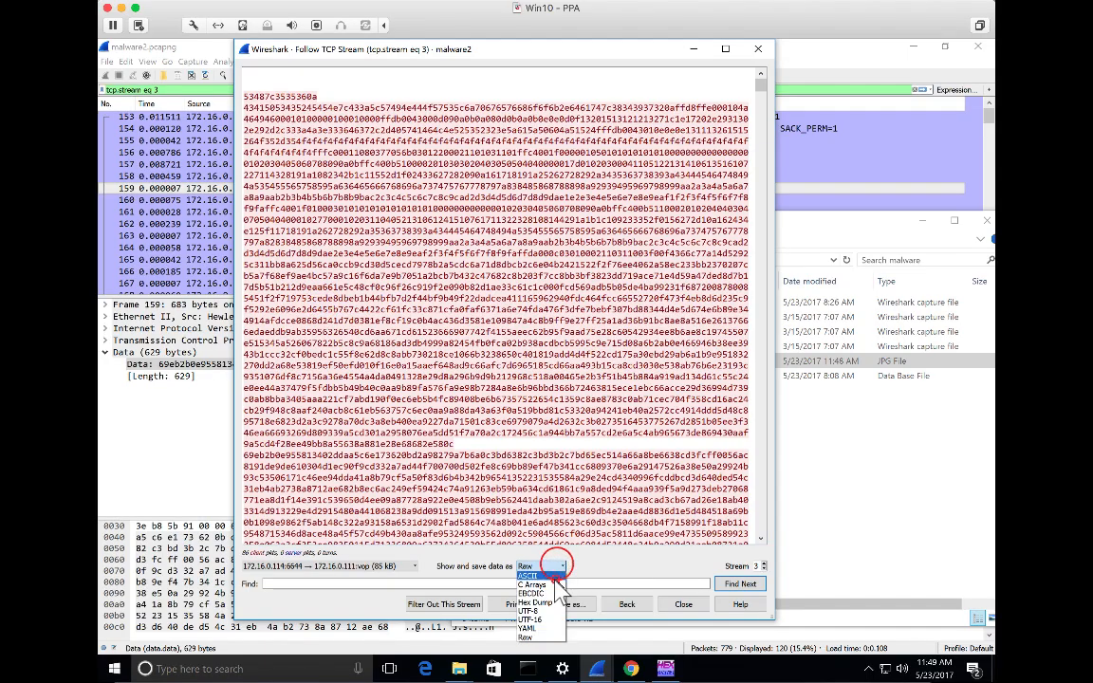
{"action": "left_click", "coordinate": [498, 500]}
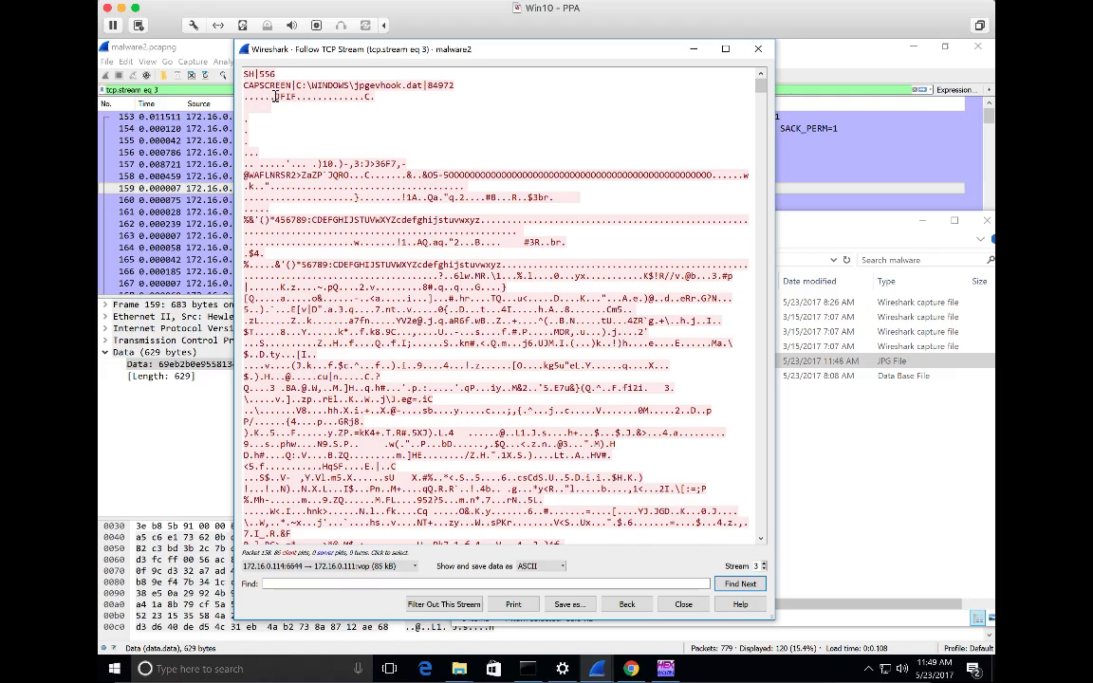
{"action": "left_click_drag", "start_coordinate": [275, 96], "coordinate": [330, 174]}
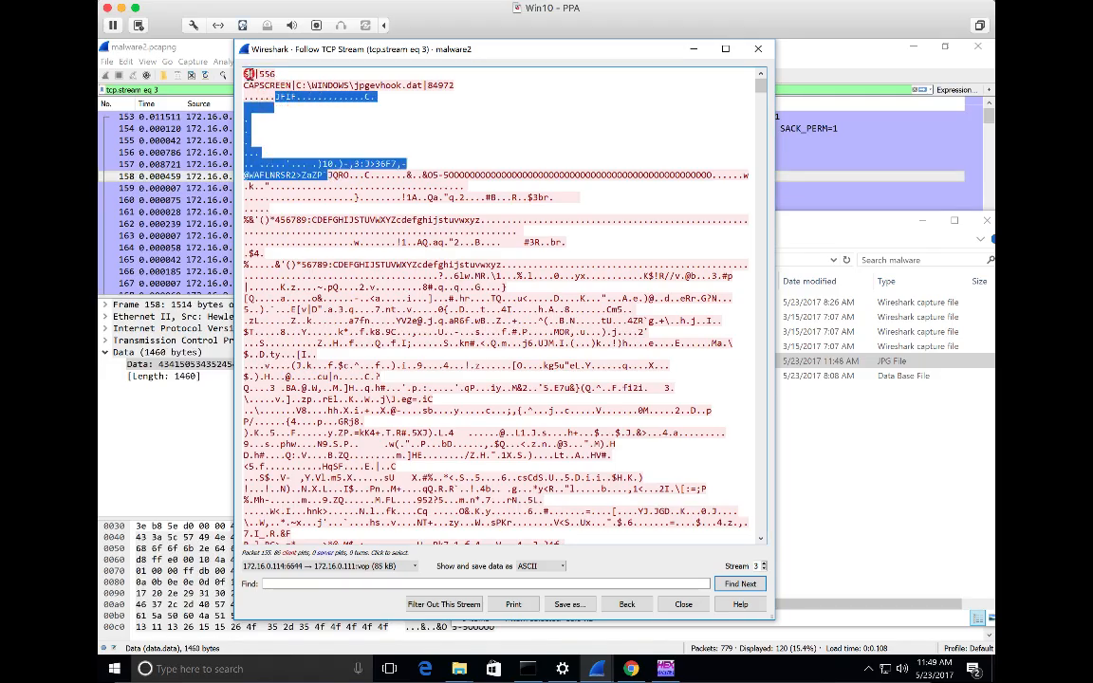
{"action": "left_click_drag", "start_coordinate": [245, 73], "coordinate": [462, 88]}
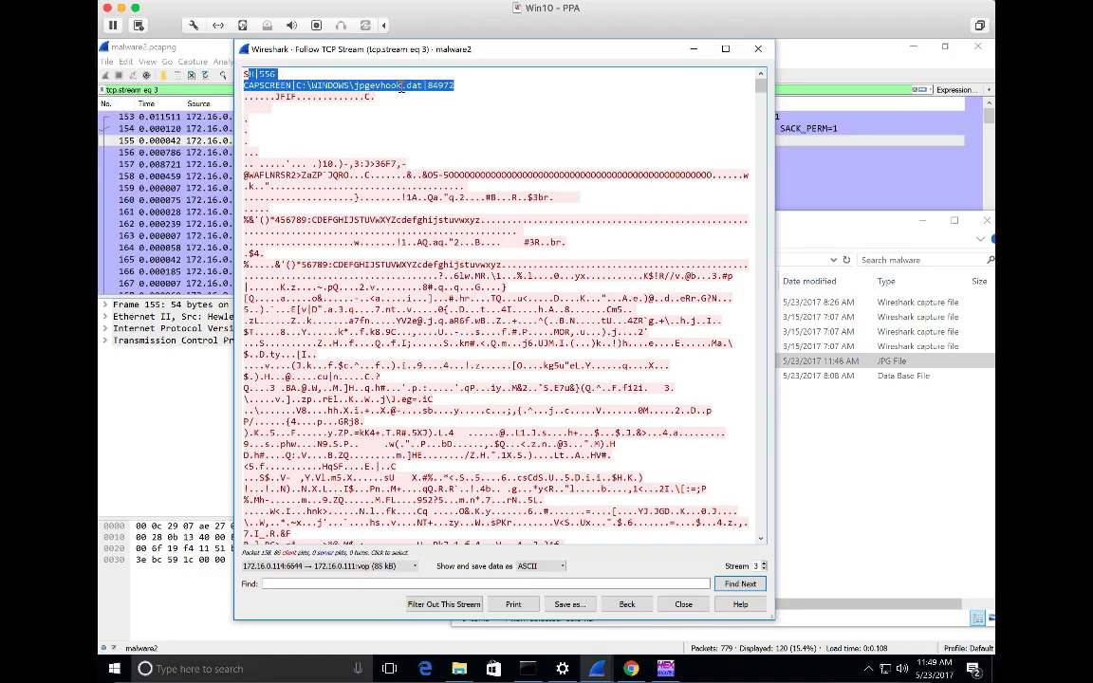
{"action": "left_click", "coordinate": [444, 116]}
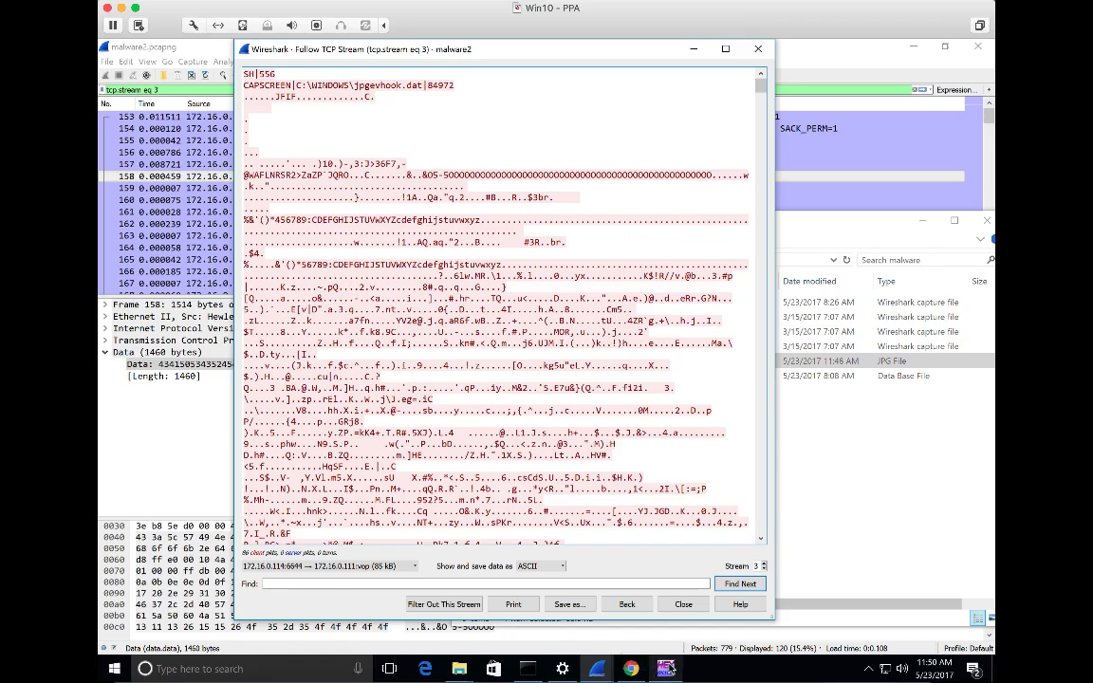
Switch to WinHex and open rawimg.jpg from the malware folder on the Desktop
{"action": "mouse_move", "coordinate": [669, 667]}
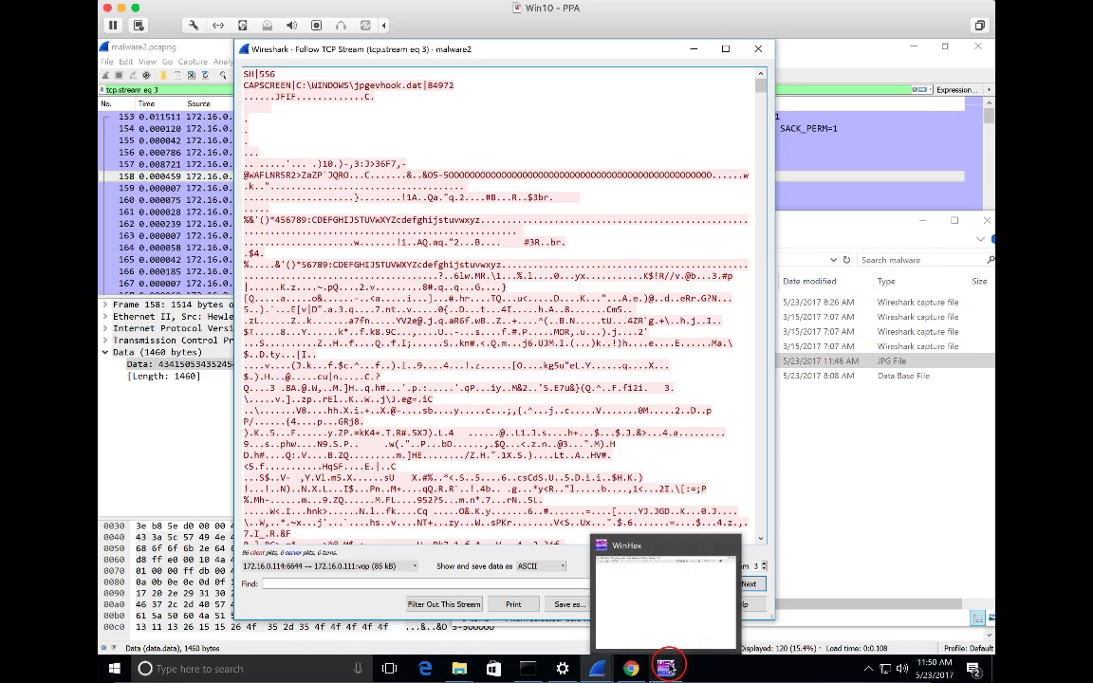
{"action": "left_click", "coordinate": [664, 645]}
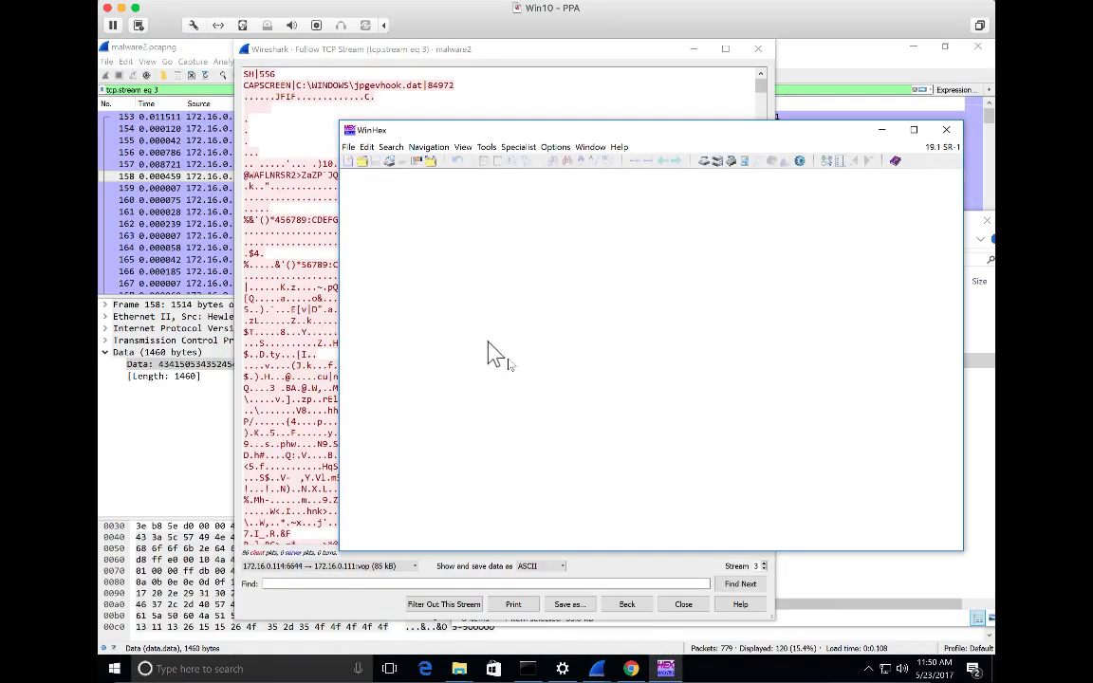
{"action": "left_click", "coordinate": [362, 161]}
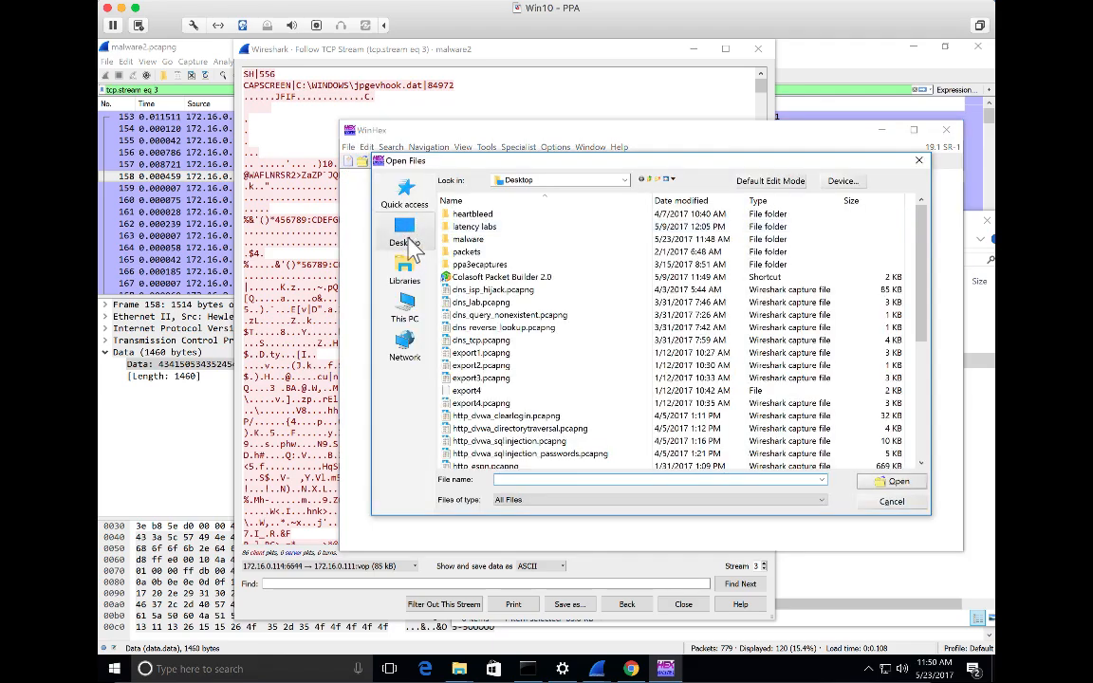
{"action": "left_click", "coordinate": [408, 239]}
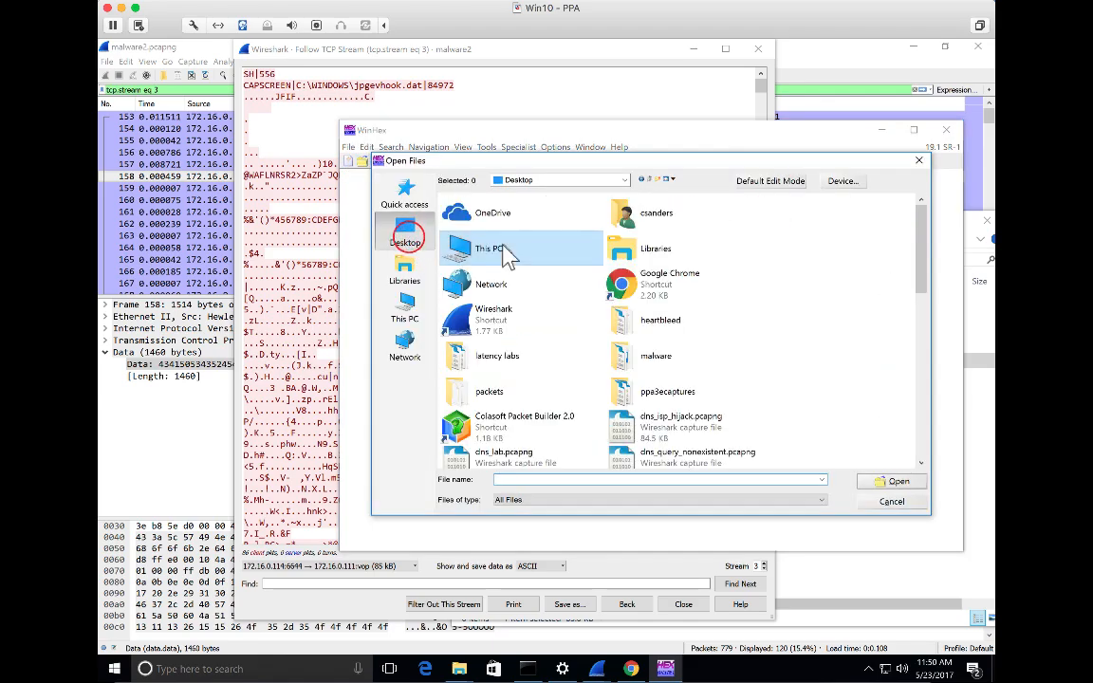
{"action": "double_click", "coordinate": [641, 361]}
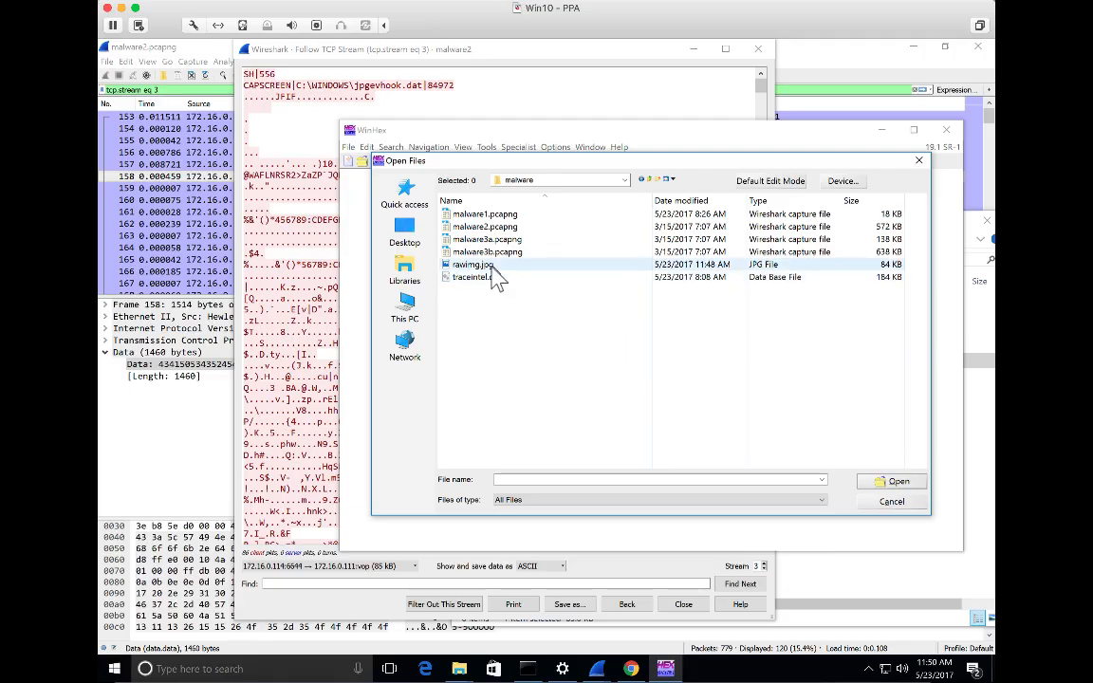
{"action": "double_click", "coordinate": [494, 272]}
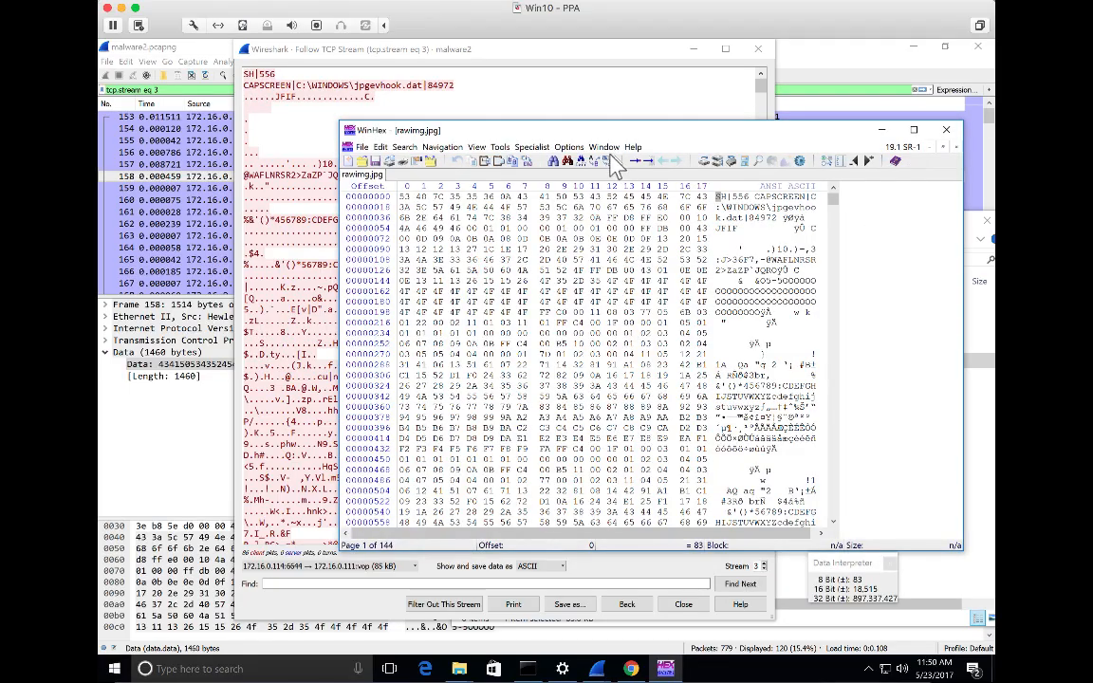
{"action": "left_click_drag", "start_coordinate": [609, 131], "coordinate": [474, 75]}
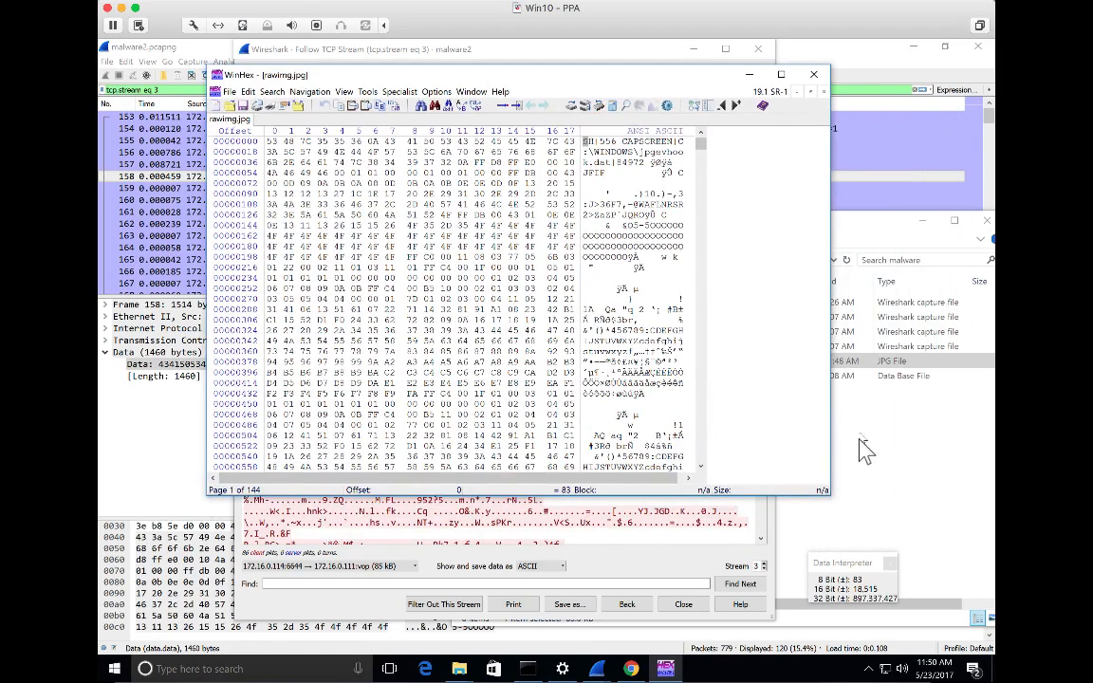
{"action": "double_click", "coordinate": [826, 491]}
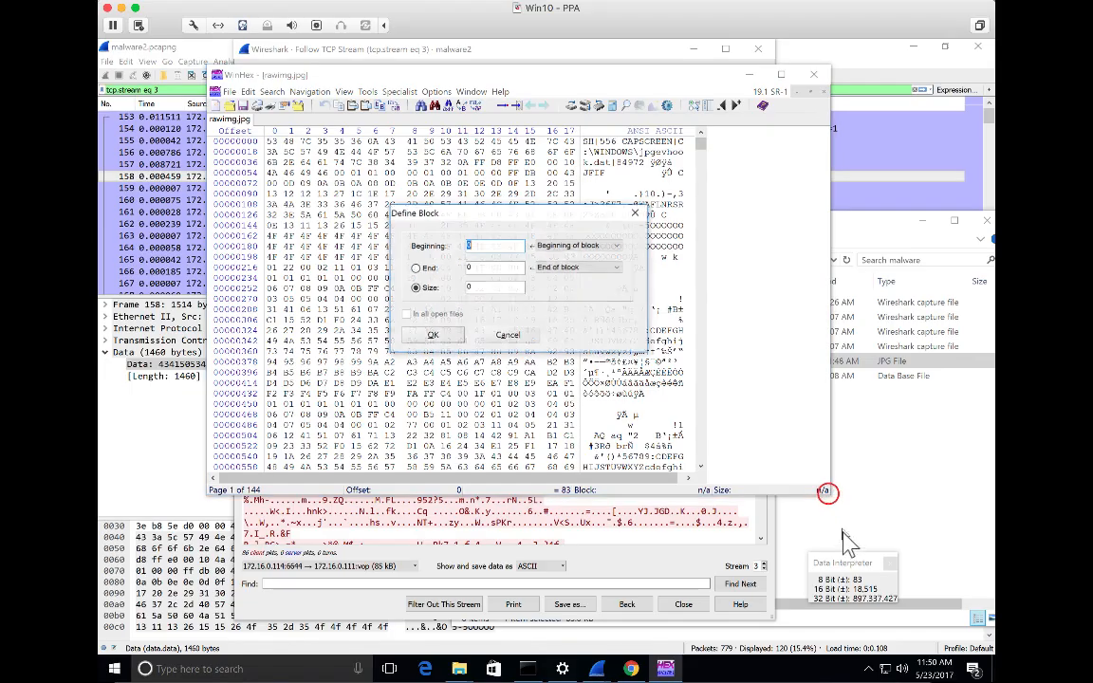
{"action": "left_click", "coordinate": [519, 334]}
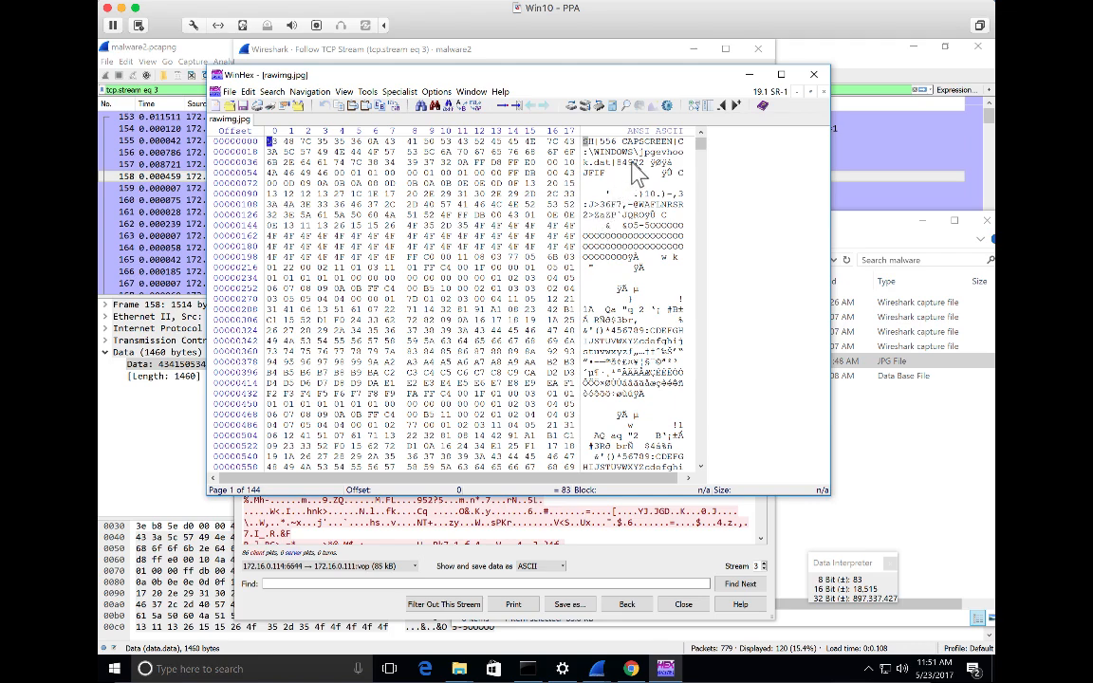
Delete the bytes at offsets 0 to 47, before the FF D8 JPEG signature, and save rawimg.jpg over the original
{"action": "left_click_drag", "start_coordinate": [585, 142], "coordinate": [640, 164]}
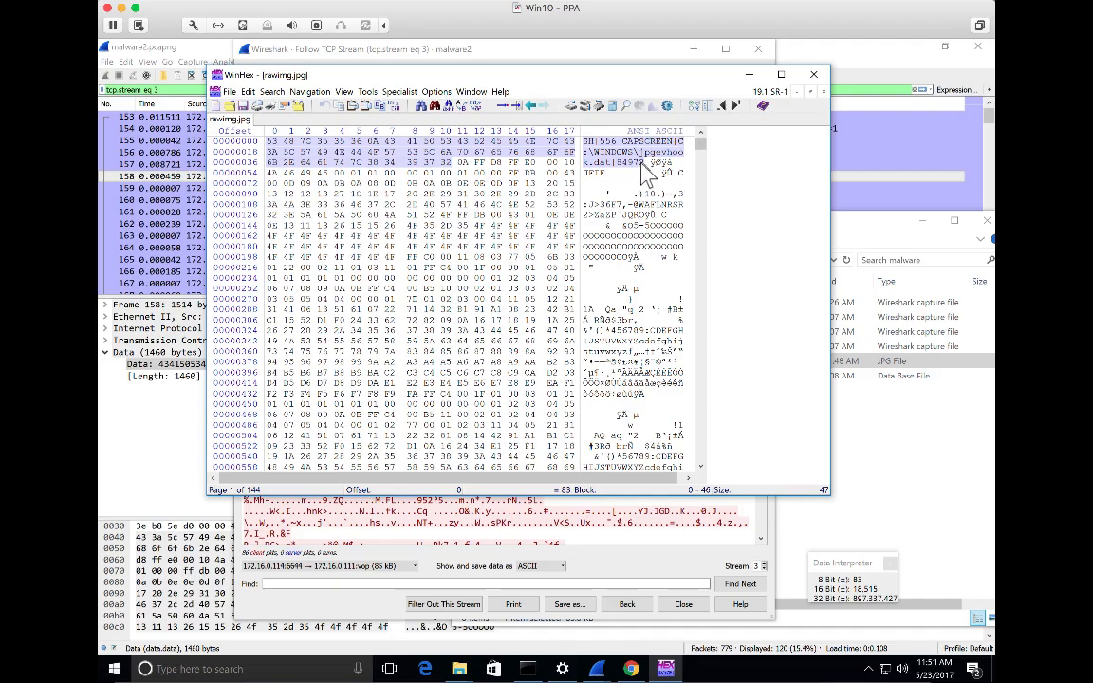
{"action": "left_click_drag", "start_coordinate": [642, 161], "coordinate": [646, 162]}
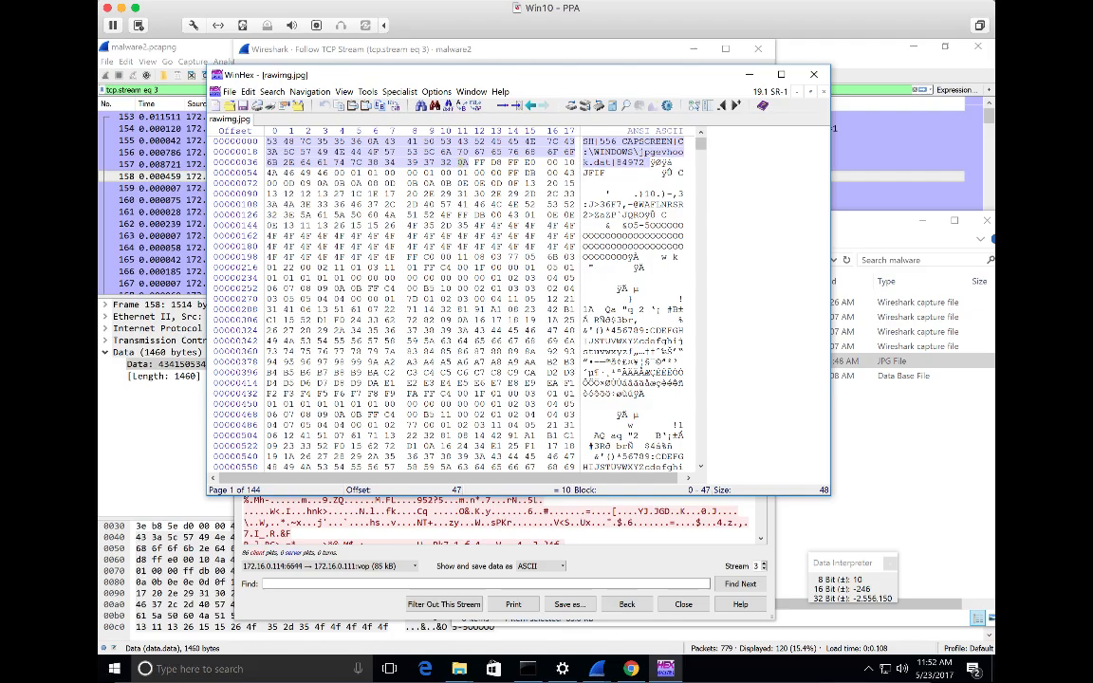
{"action": "key", "text": "Delete"}
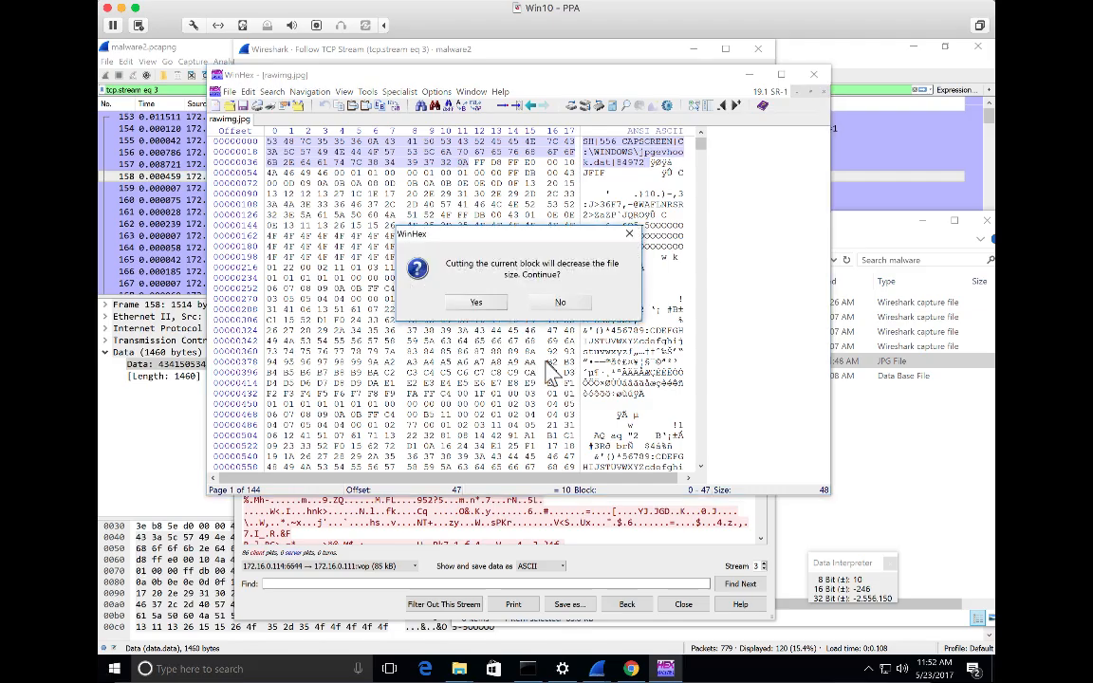
{"action": "left_click", "coordinate": [475, 302]}
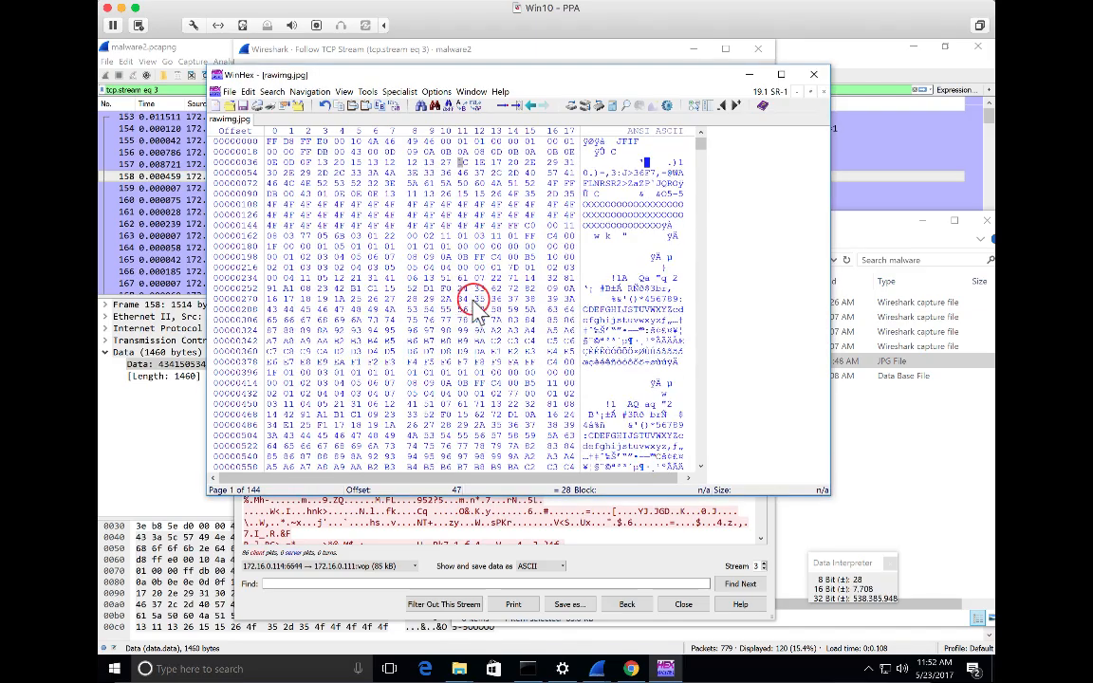
{"action": "key", "text": "ctrl+s"}
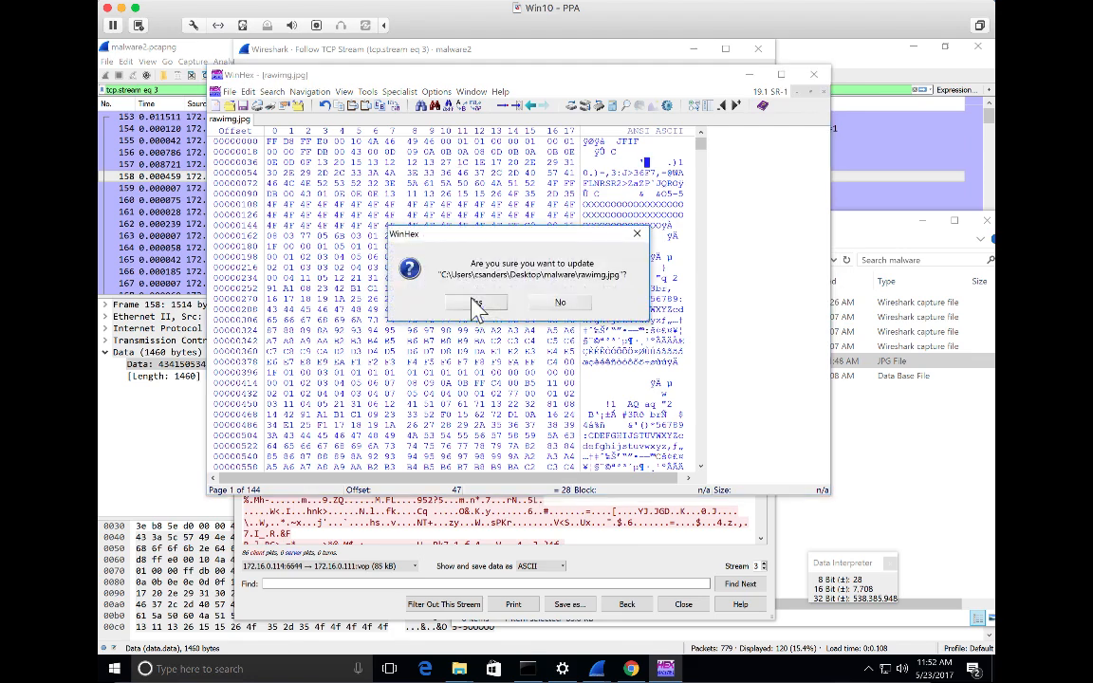
{"action": "left_click", "coordinate": [475, 303]}
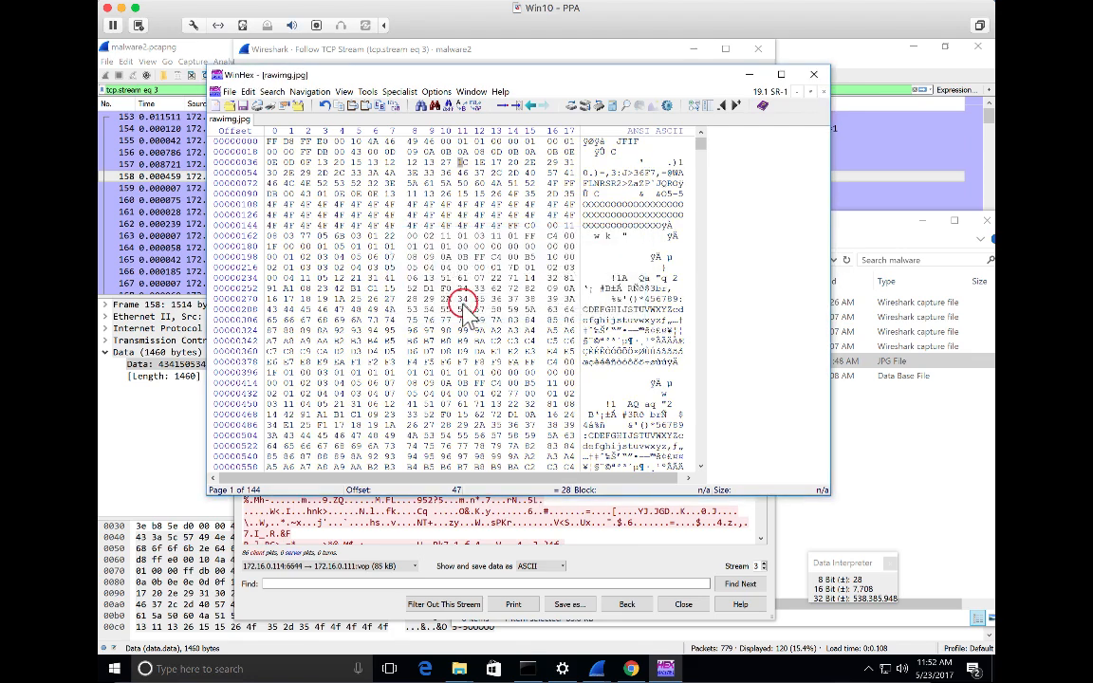
Switch to the malware folder in File Explorer, view the trimmed rawimg.jpg in Photos, and close the viewer
{"action": "left_click", "coordinate": [462, 668]}
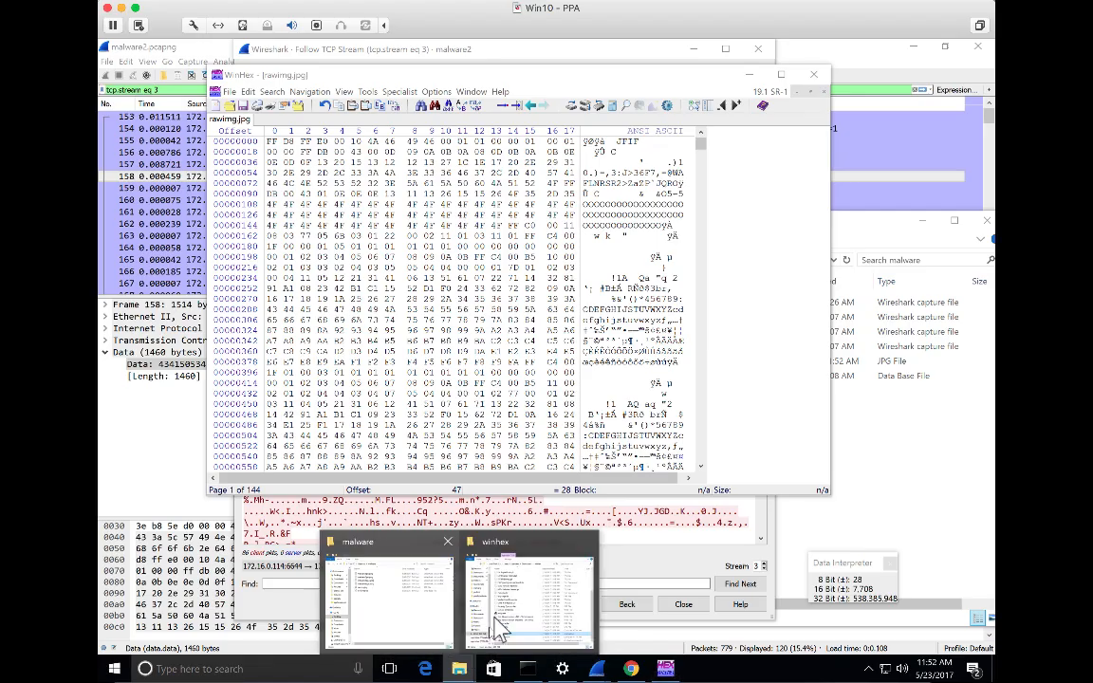
{"action": "left_click", "coordinate": [419, 607]}
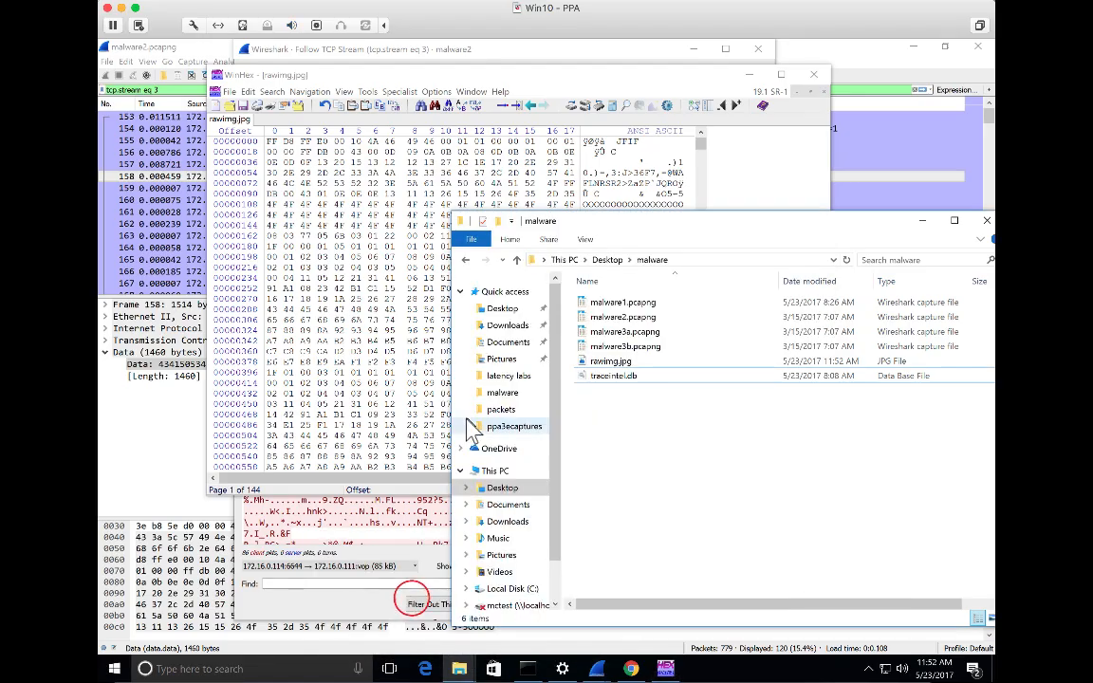
{"action": "double_click", "coordinate": [636, 368]}
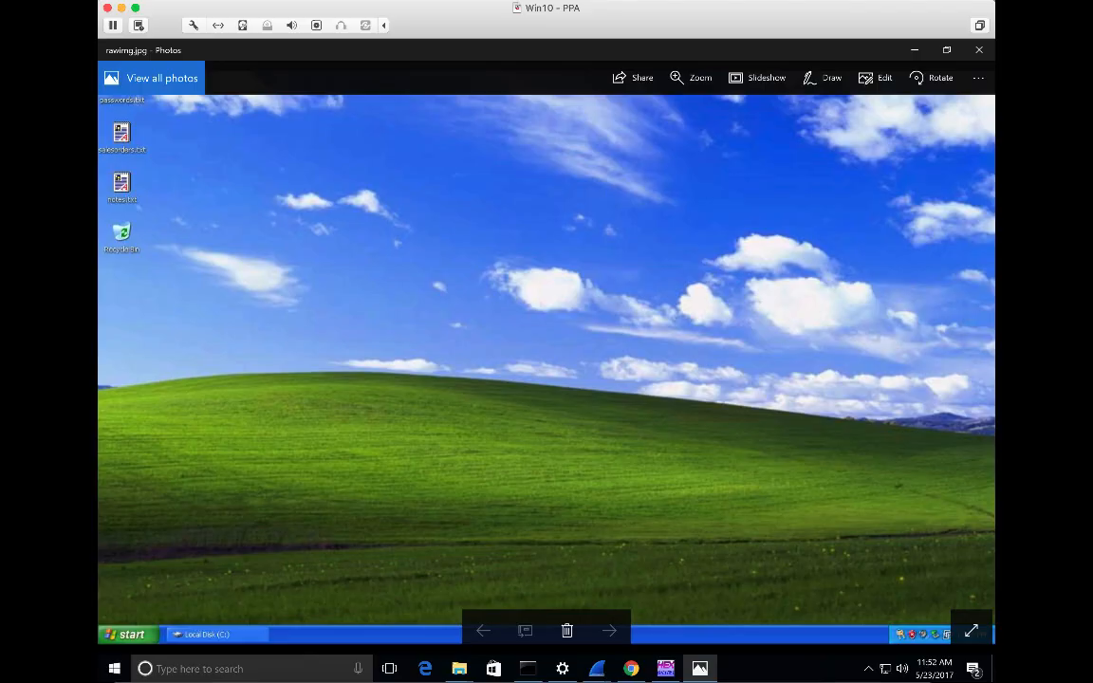
{"action": "left_click", "coordinate": [982, 52]}
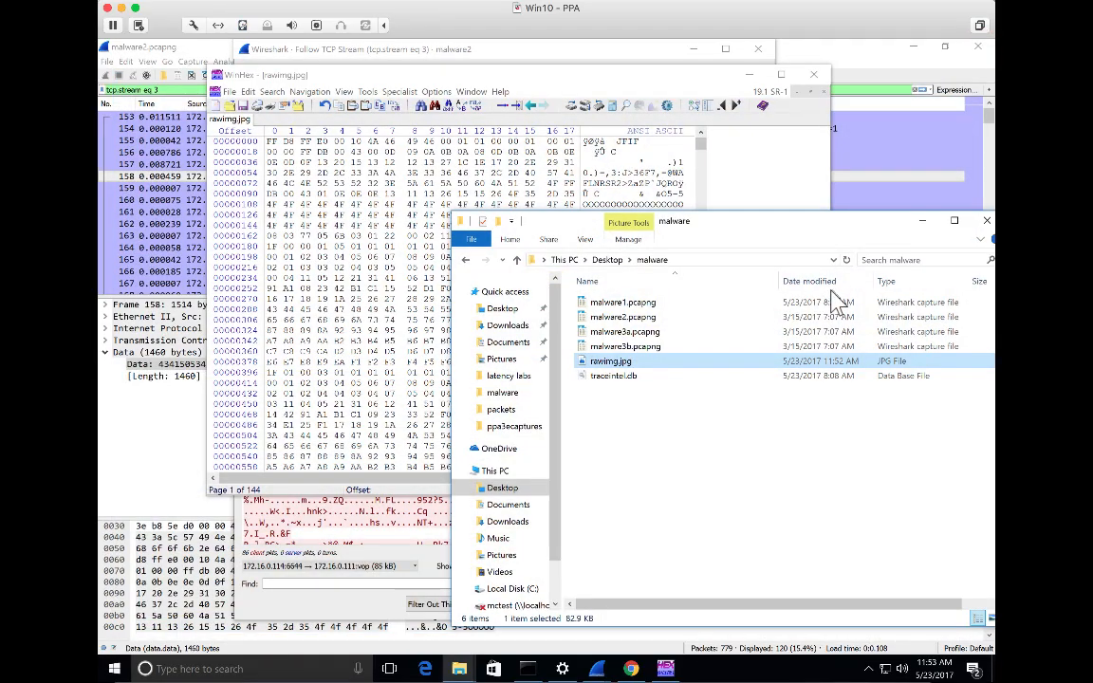
Switch back to malware2.pcapng in Wireshark and clear the tcp.stream eq 3 display filter
{"action": "left_click", "coordinate": [197, 177]}
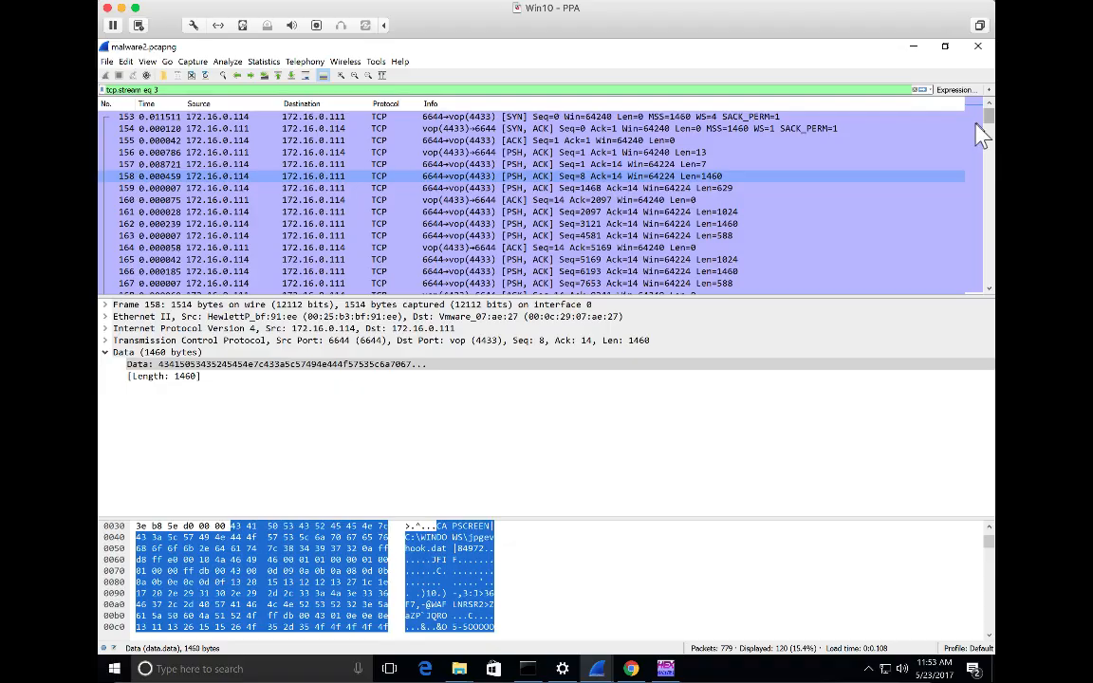
{"action": "left_click", "coordinate": [916, 92]}
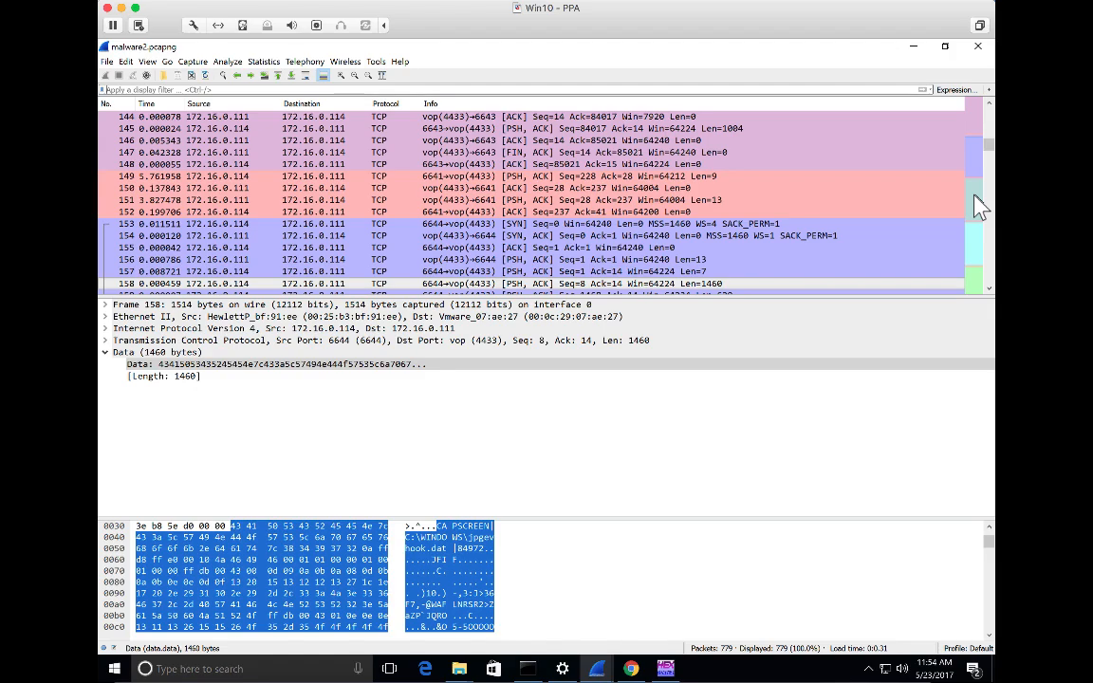
Examine the remaining colour-coded TCP conversations after packet 158, including ports 6646 and 6647, and return to the first packet
{"action": "scroll", "coordinate": [977, 206], "scroll_direction": "down", "scroll_amount": 4}
{"action": "scroll", "coordinate": [975, 198], "scroll_direction": "down", "scroll_amount": 20}
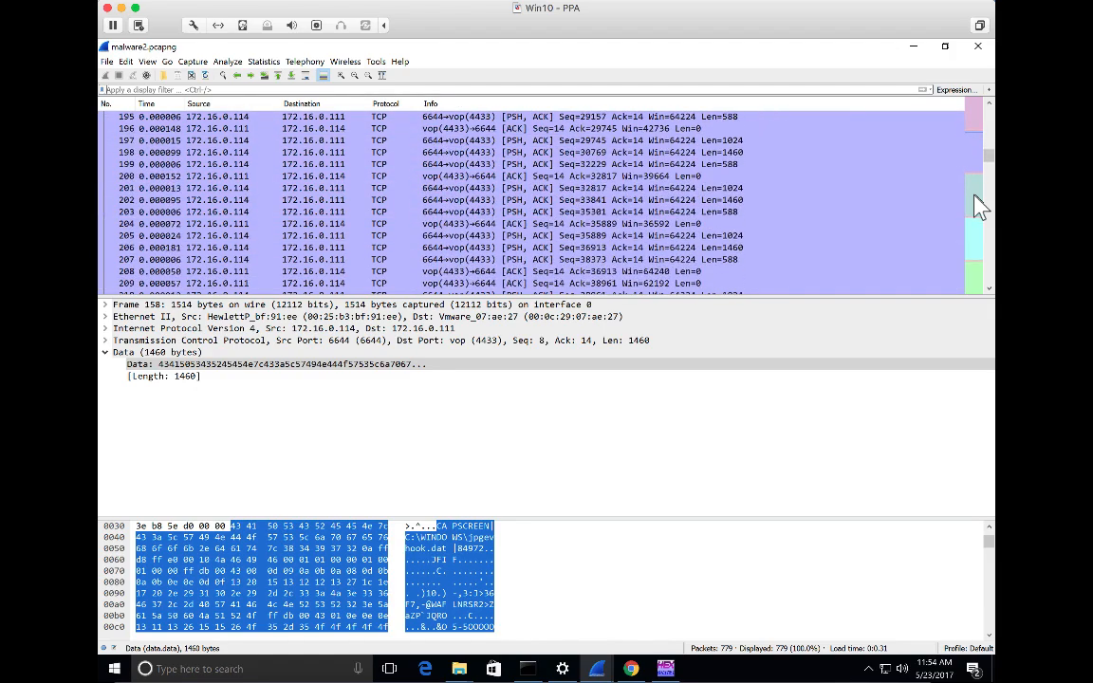
{"action": "left_click", "coordinate": [974, 195]}
{"action": "left_click", "coordinate": [975, 222]}
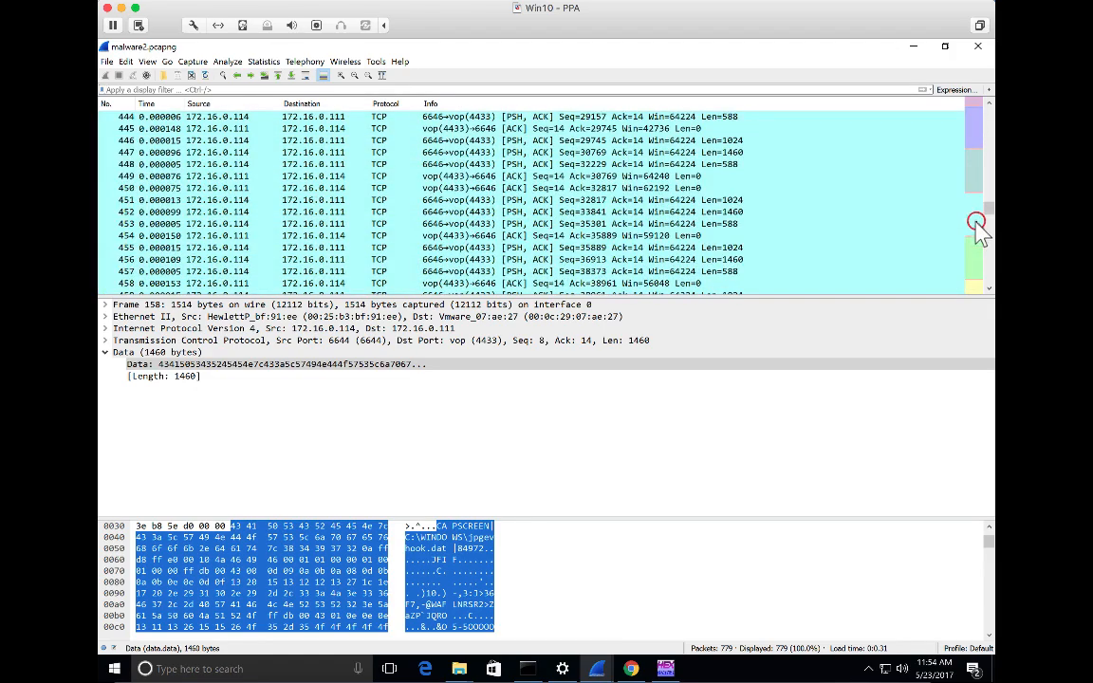
{"action": "left_click", "coordinate": [972, 256]}
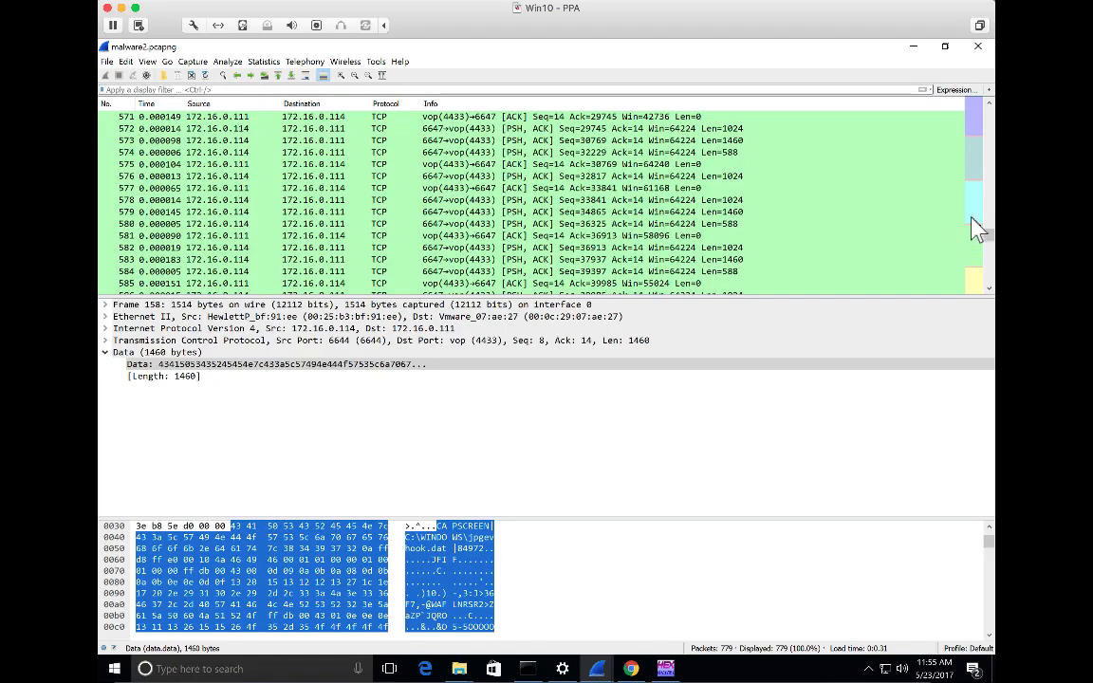
{"action": "scroll", "coordinate": [979, 229], "scroll_direction": "up", "scroll_amount": 7}
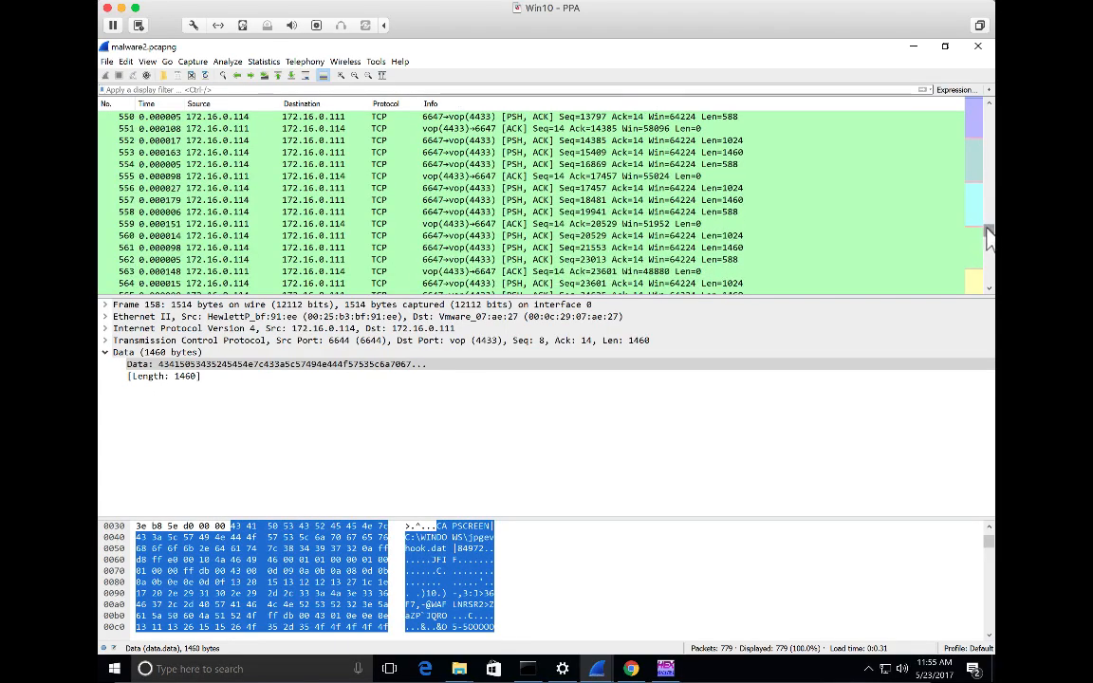
{"action": "scroll", "coordinate": [986, 227], "scroll_direction": "up", "scroll_amount": 20}
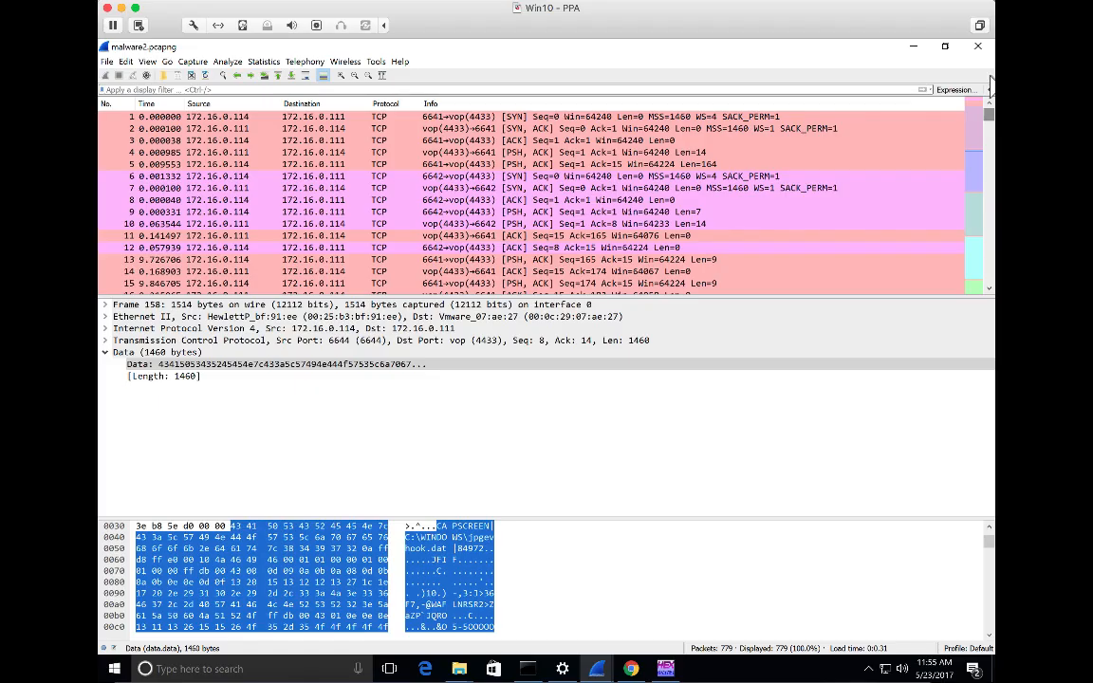